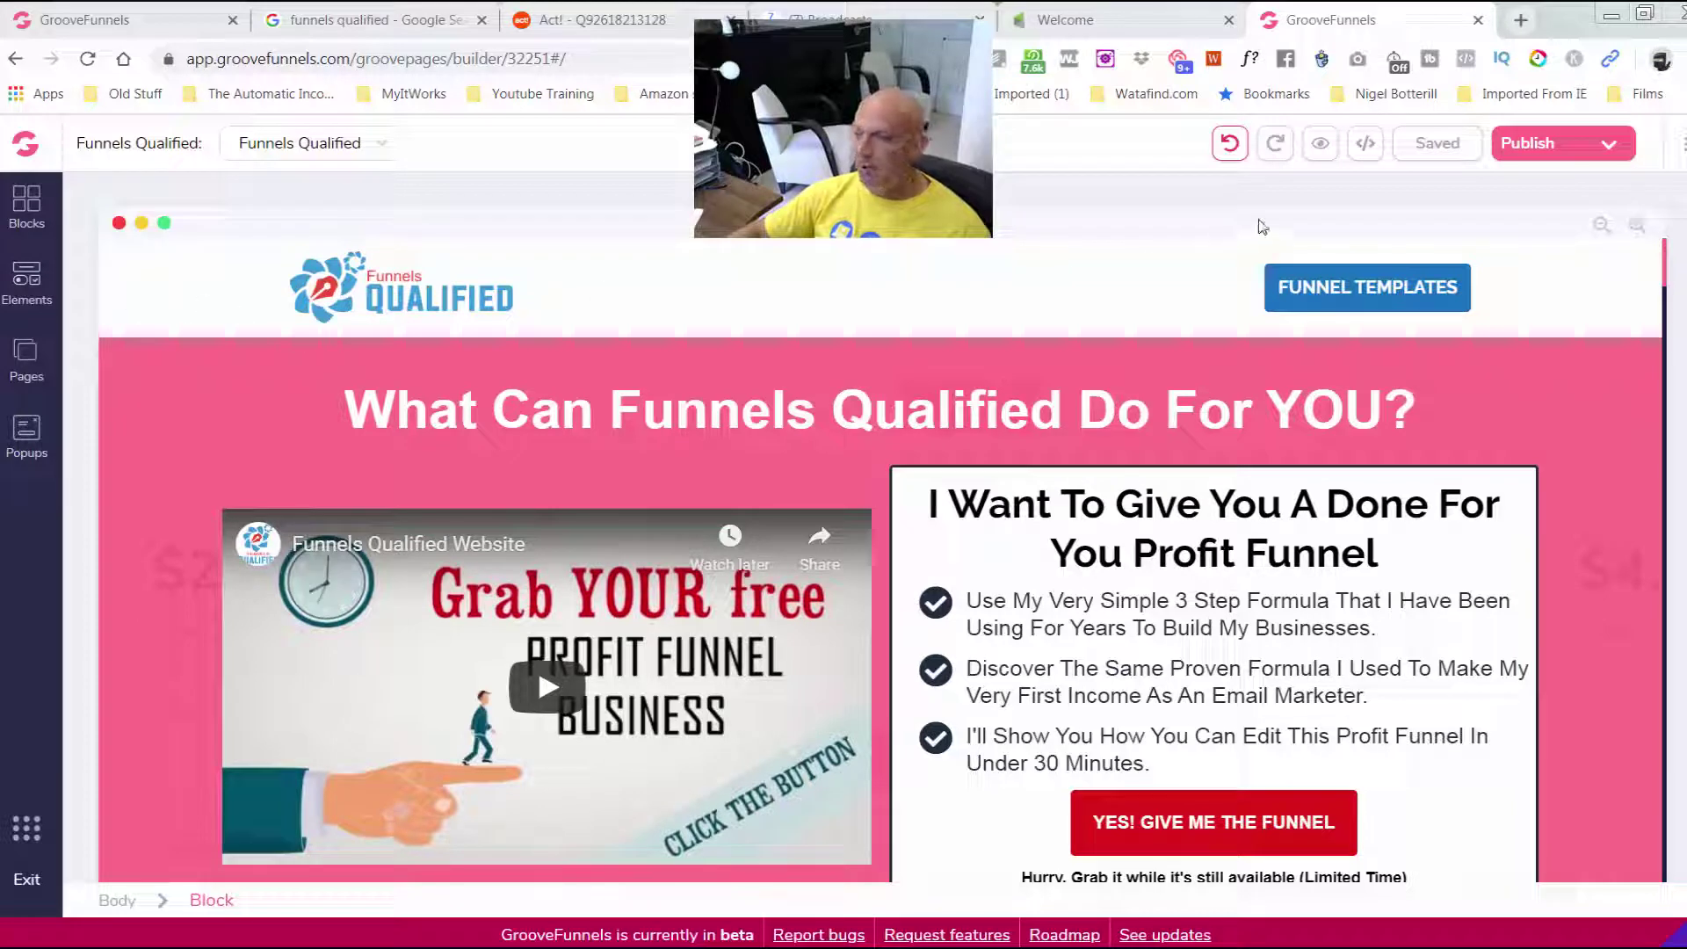
Open a live preview of the Funnels Qualified page from the builder toolbar
click(1321, 143)
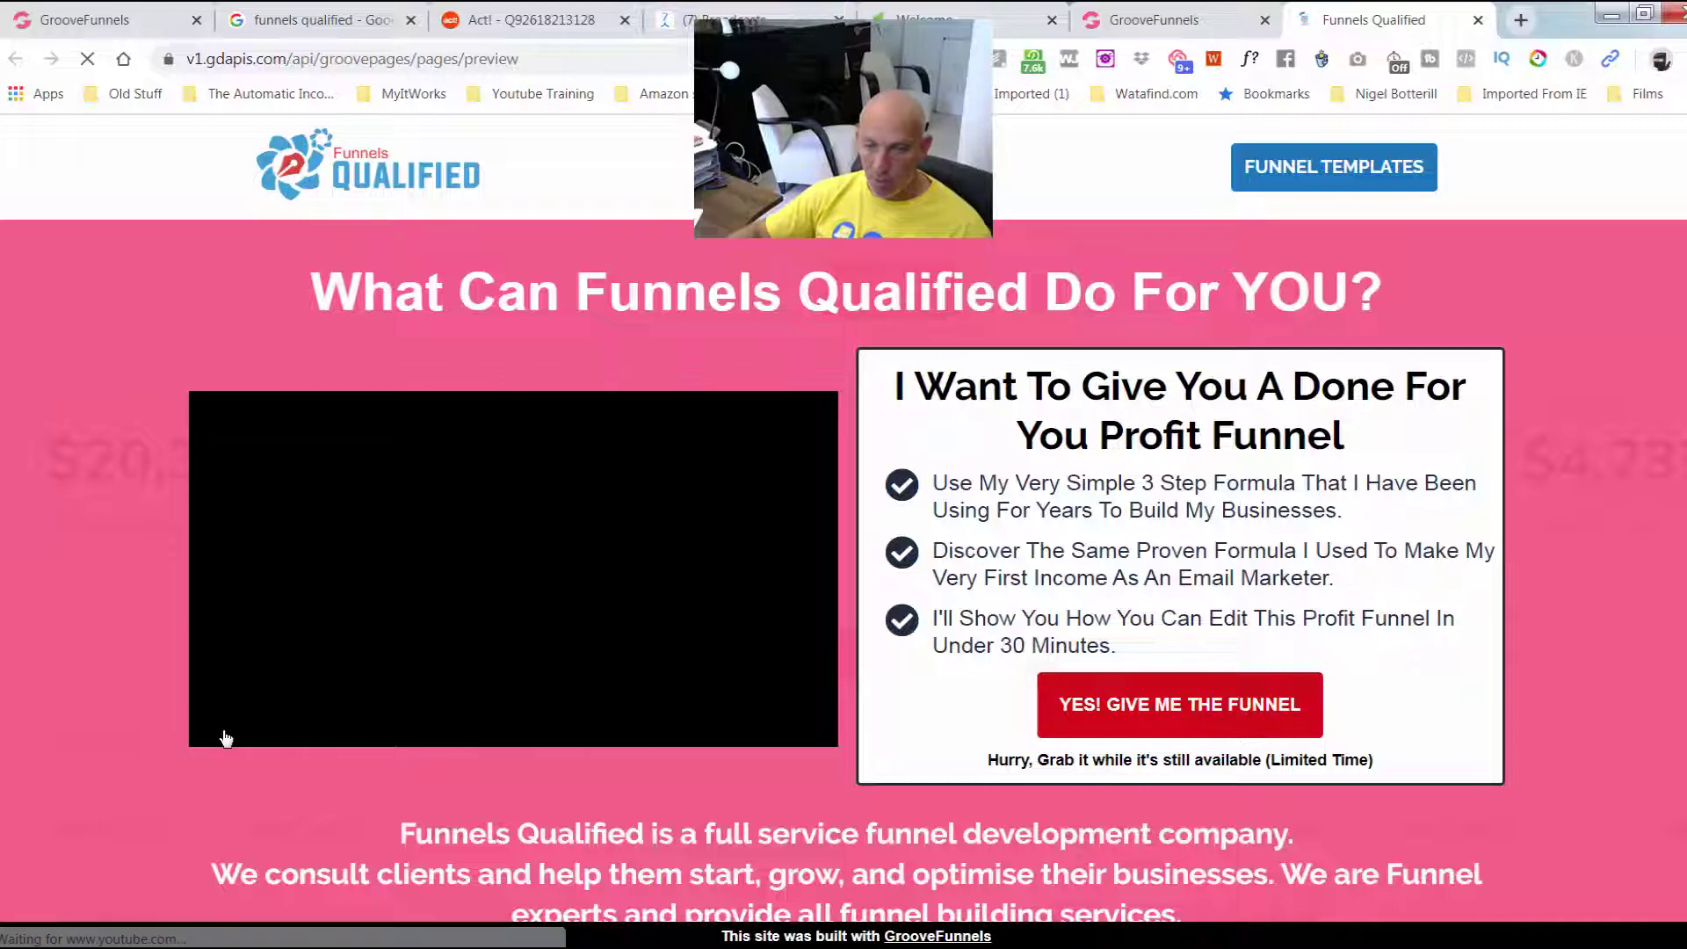
Try the intro video, scroll to the built-with-GrooveFunnels footer notice, then return to the builder tab
click(235, 728)
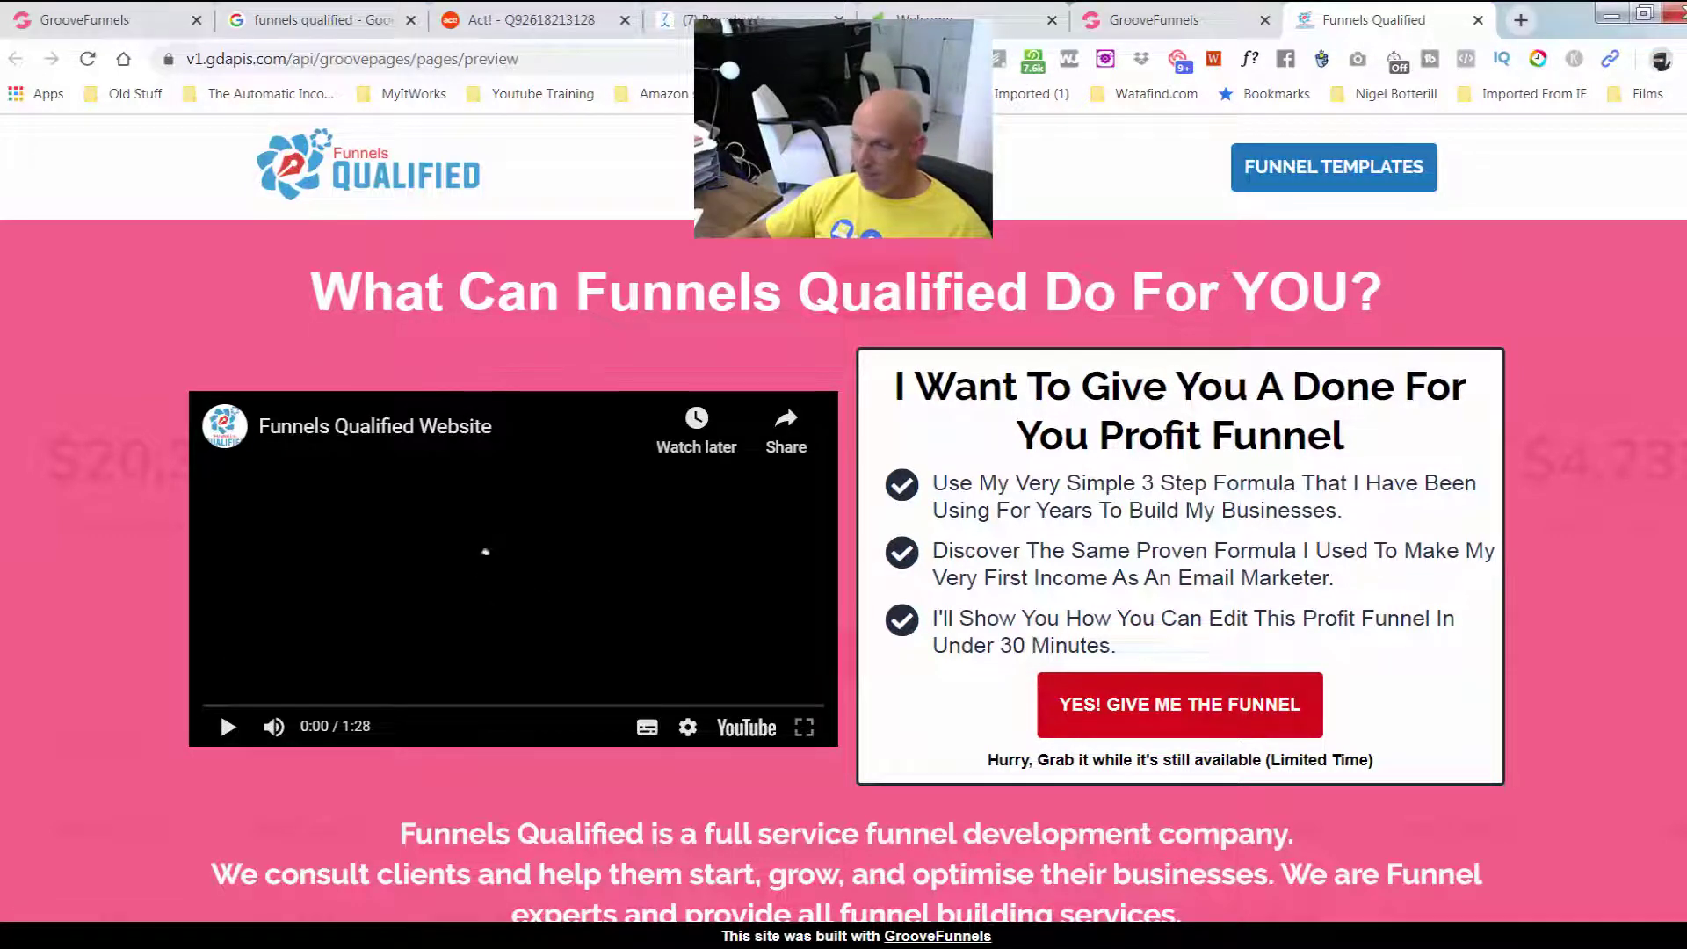
scroll(843, 527, down, 10)
scroll(843, 519, down, 10)
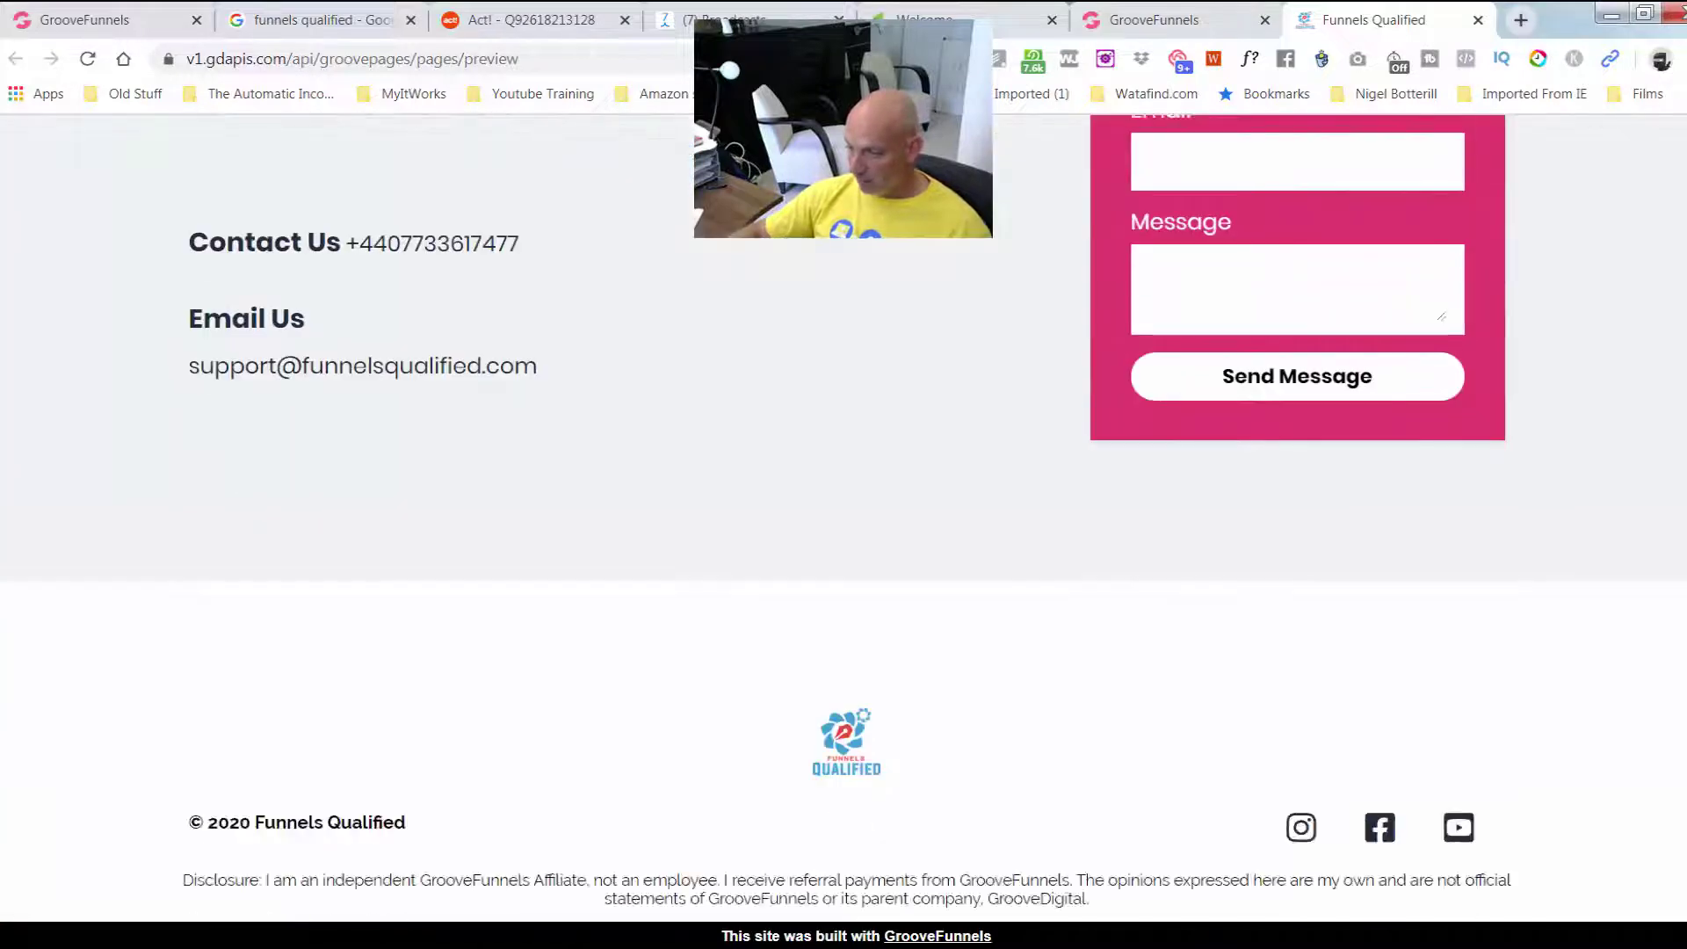
mouse_move(823, 661)
mouse_down()
mouse_move(854, 773)
mouse_move(905, 822)
mouse_up()
drag(769, 841, 848, 921)
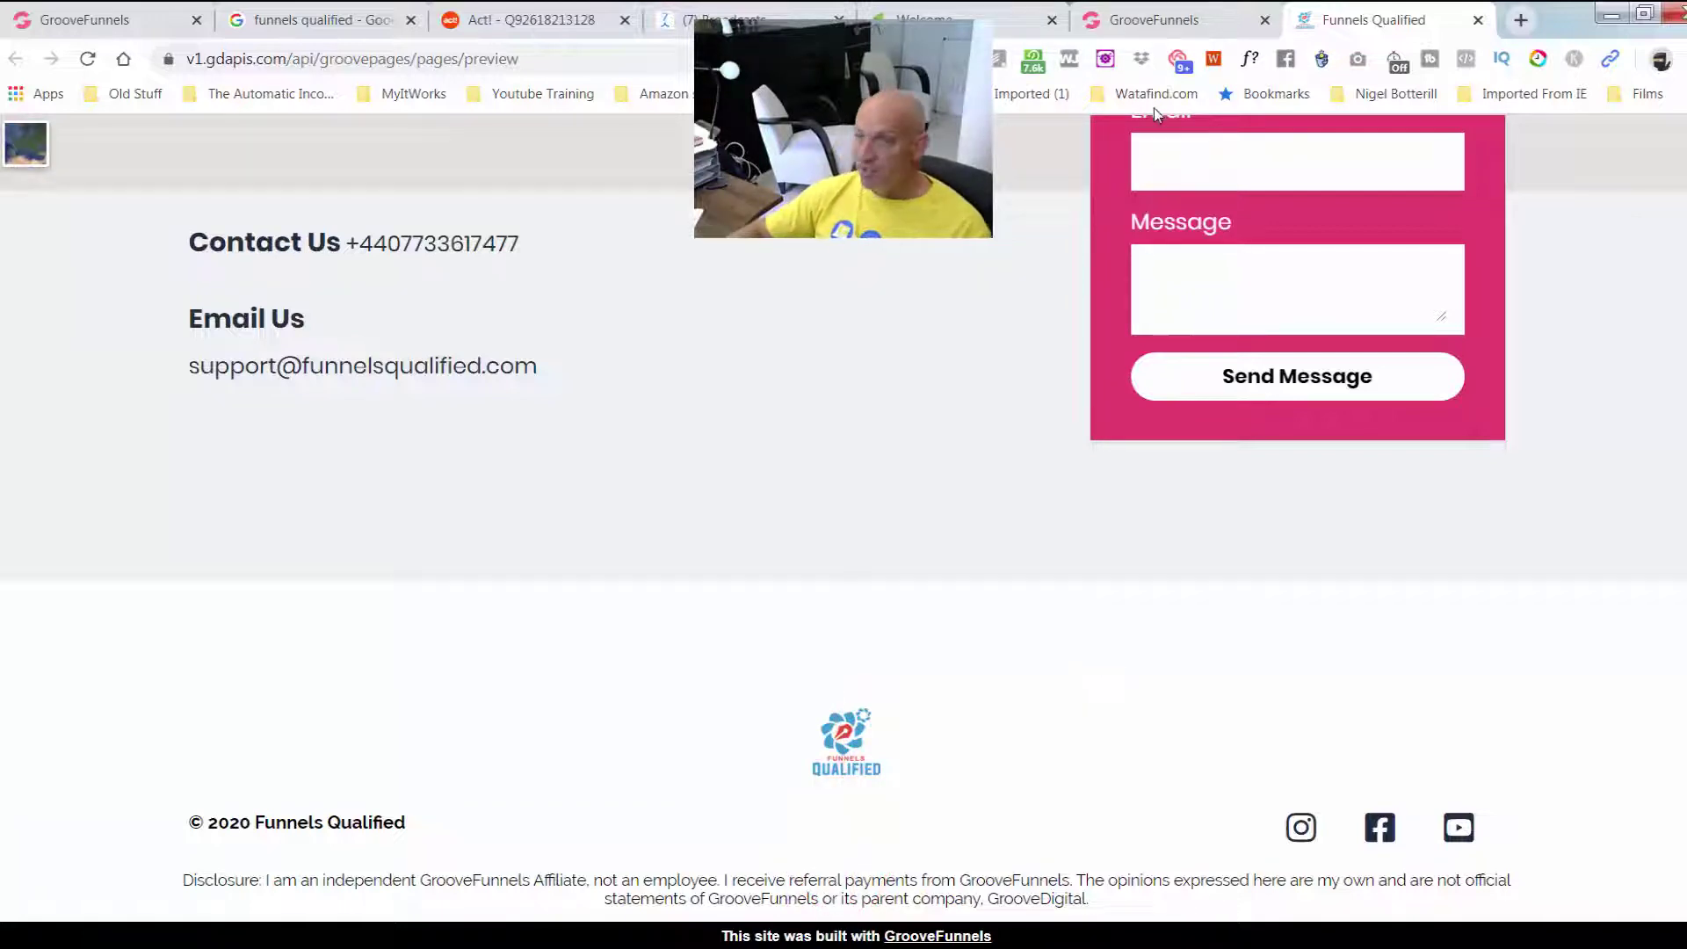
click(1181, 39)
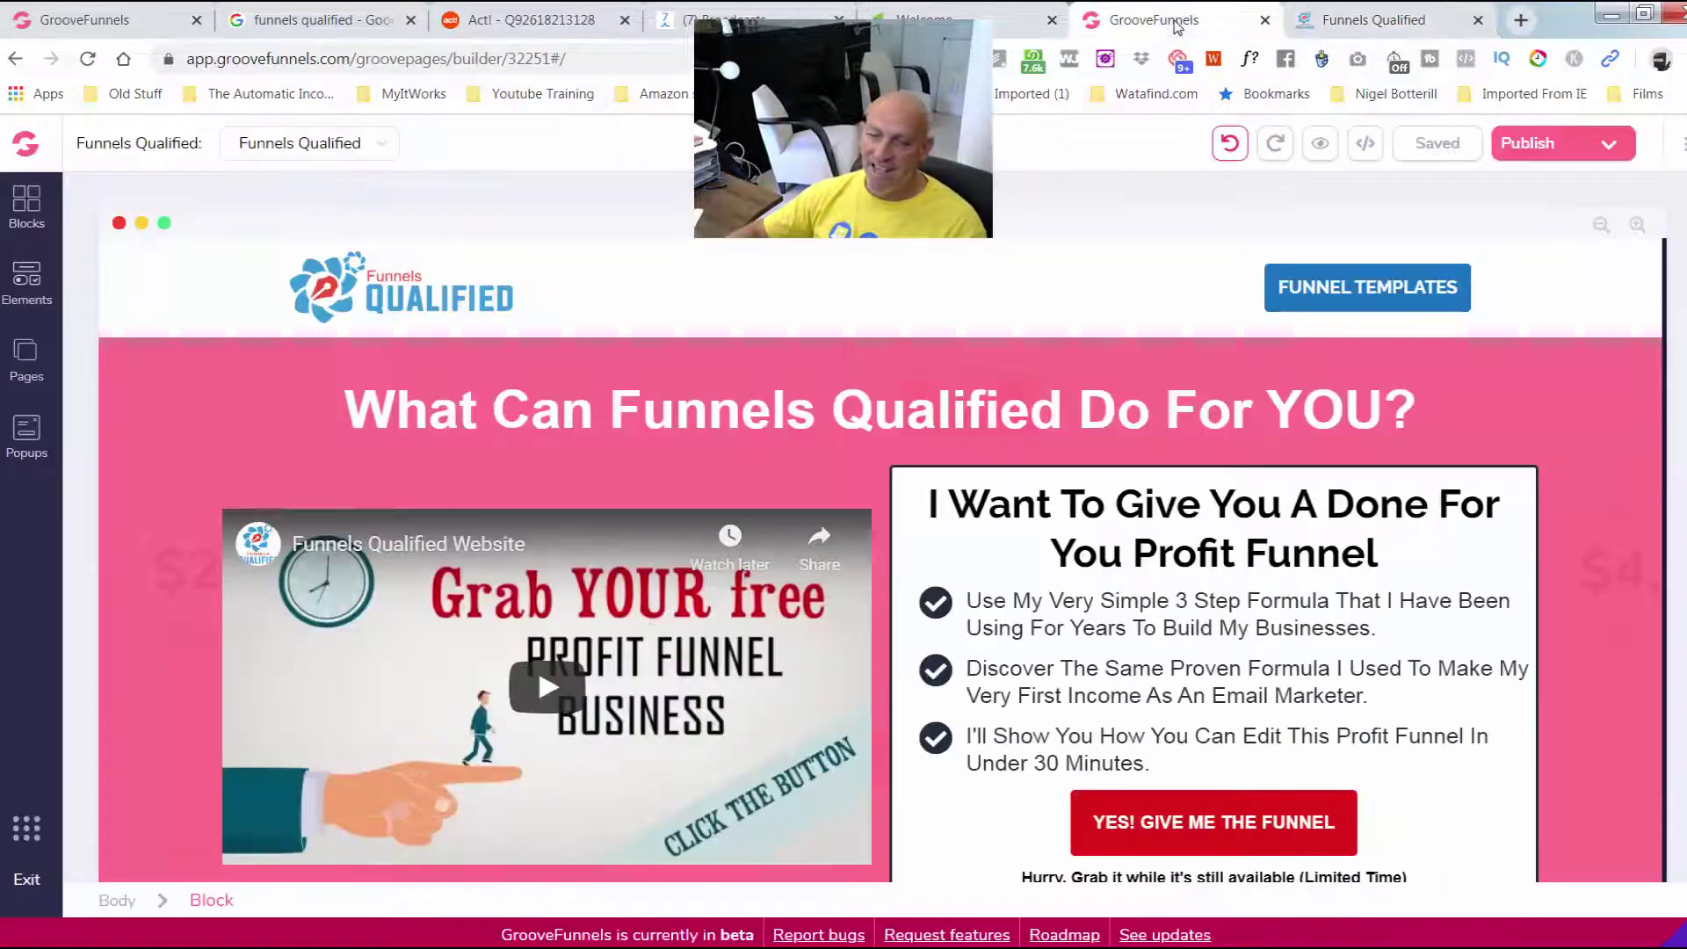
Save the logo header block as a reusable block
click(1564, 266)
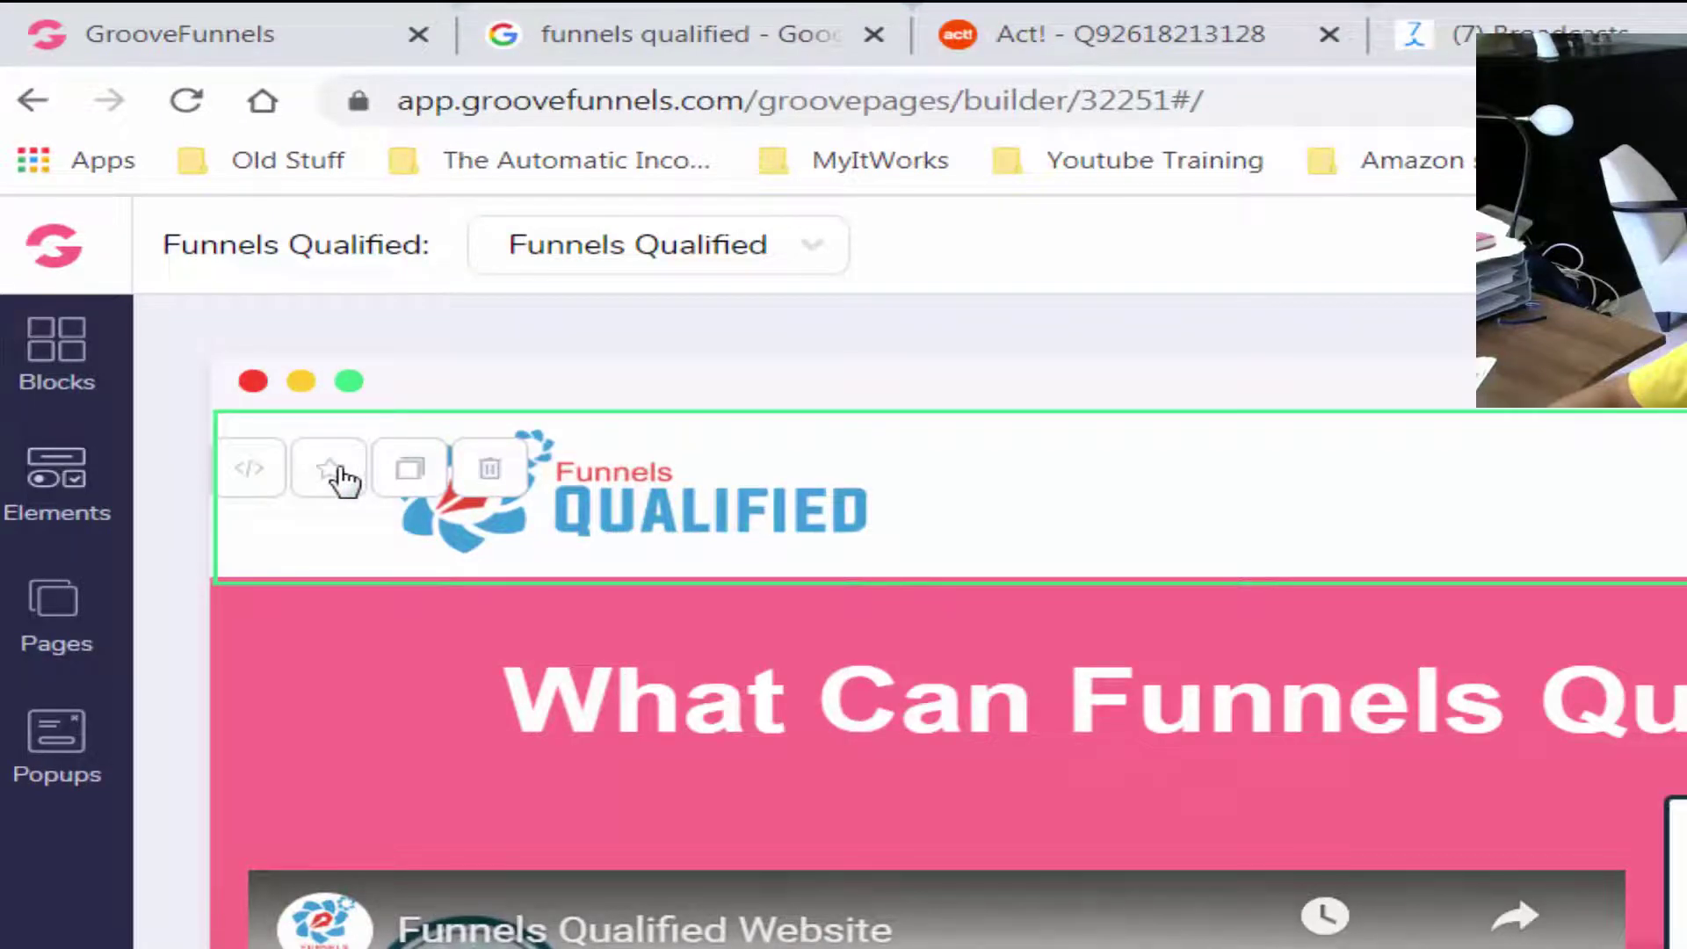
click(341, 477)
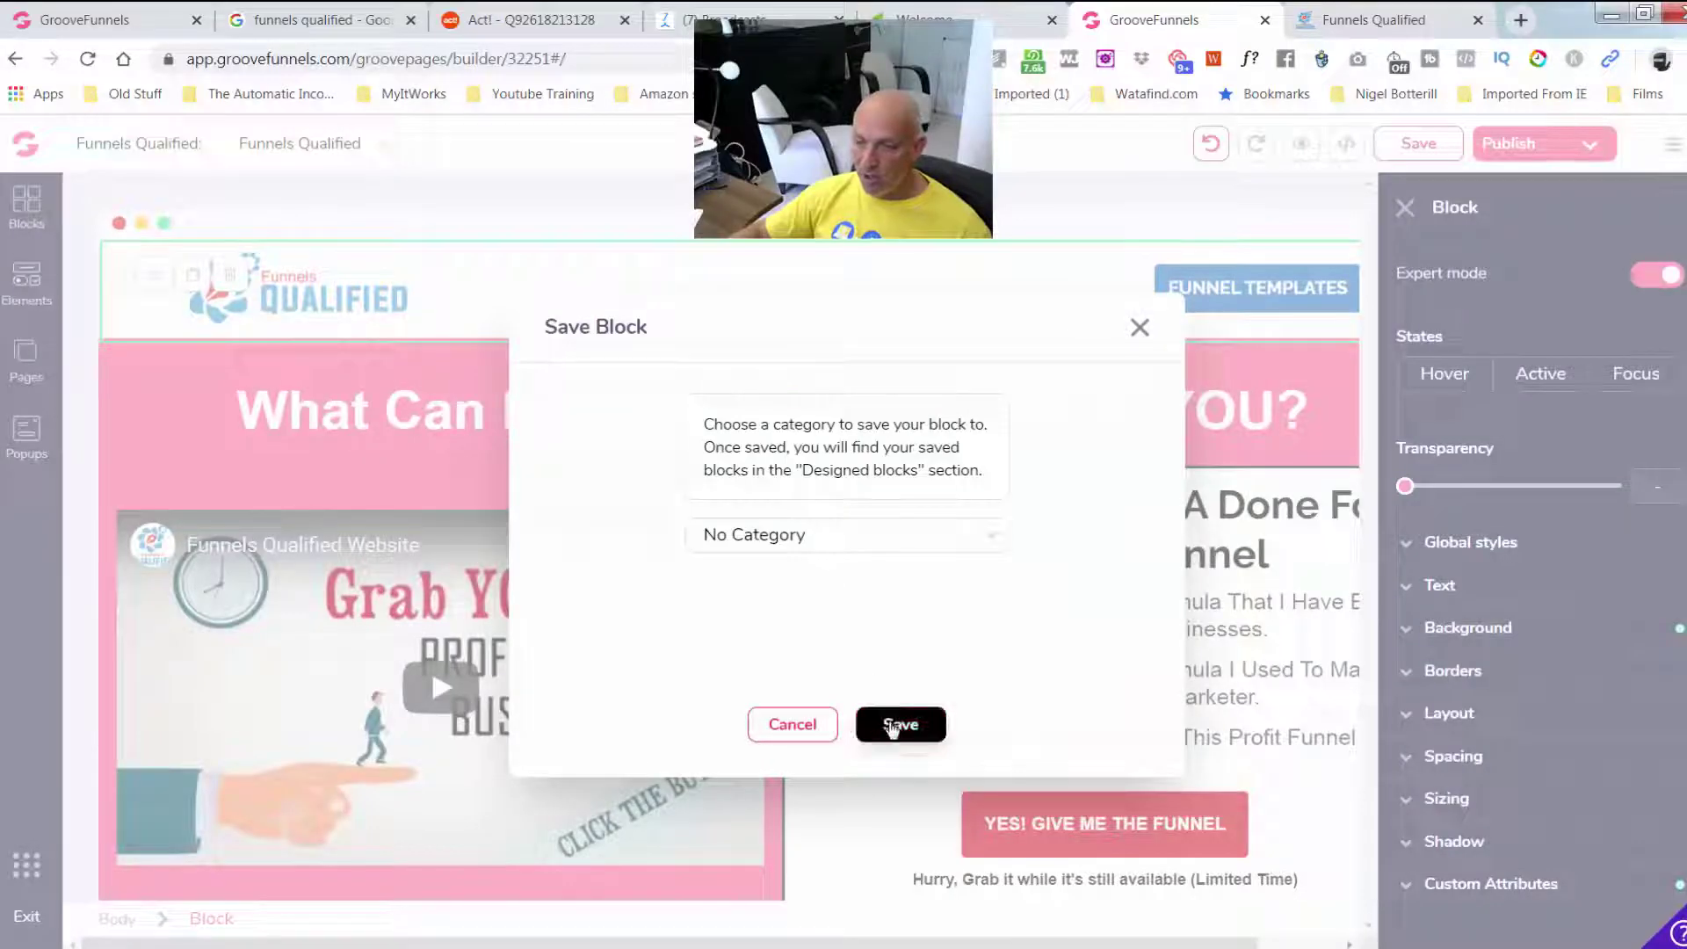
click(892, 726)
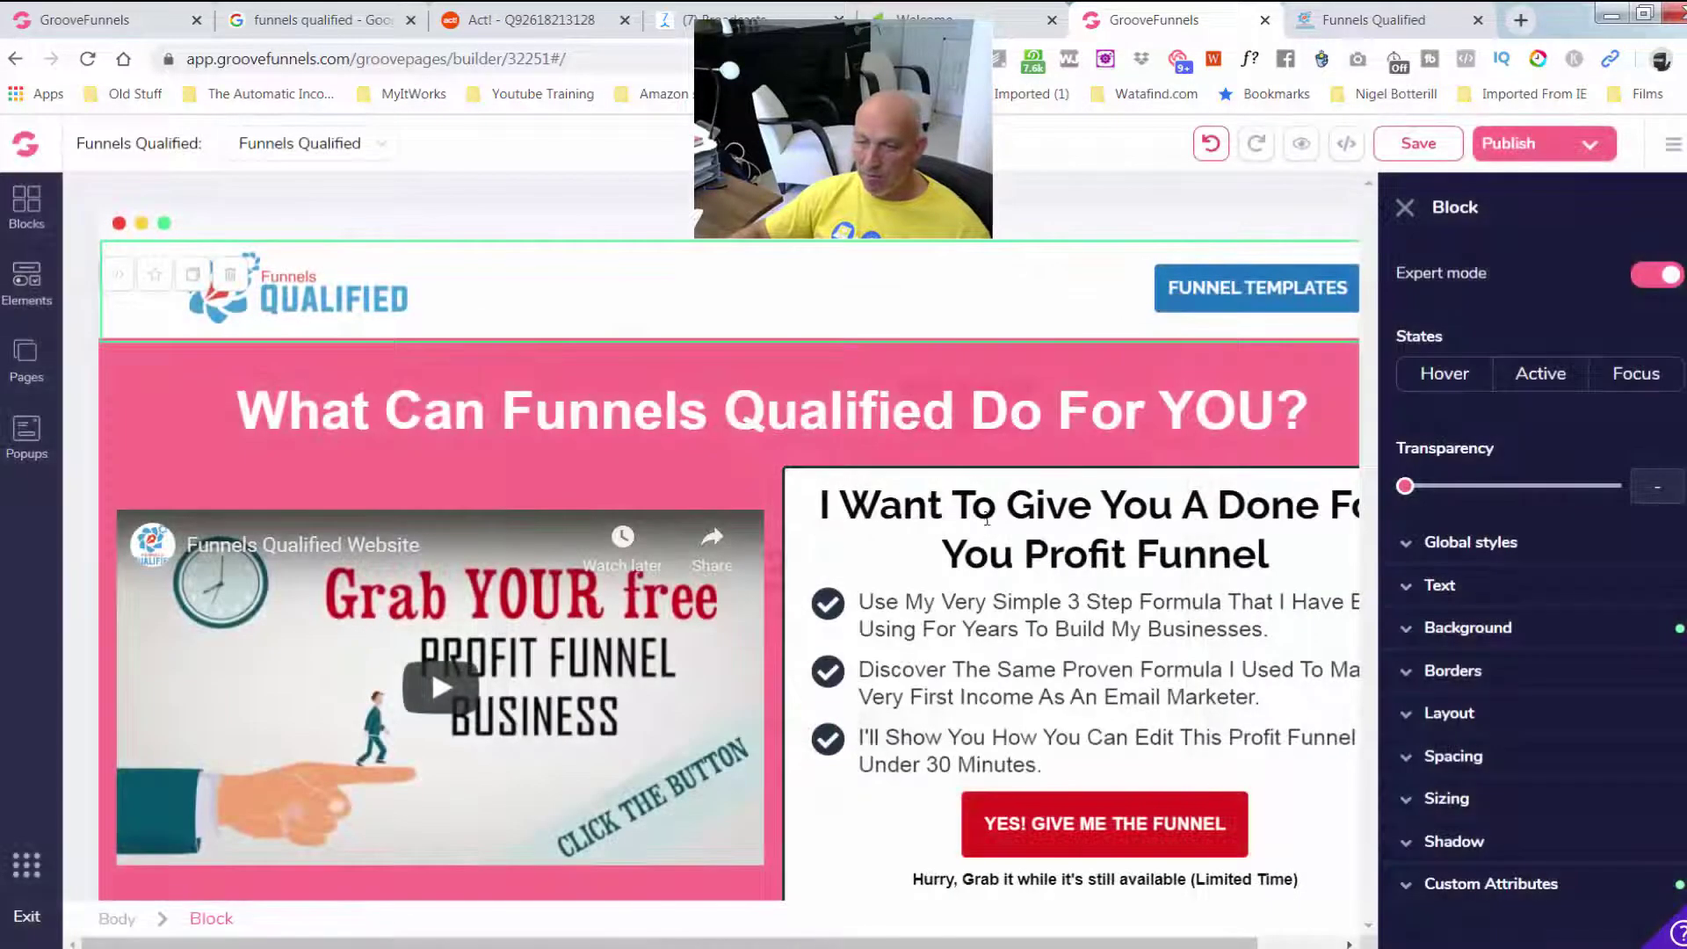
click(1403, 211)
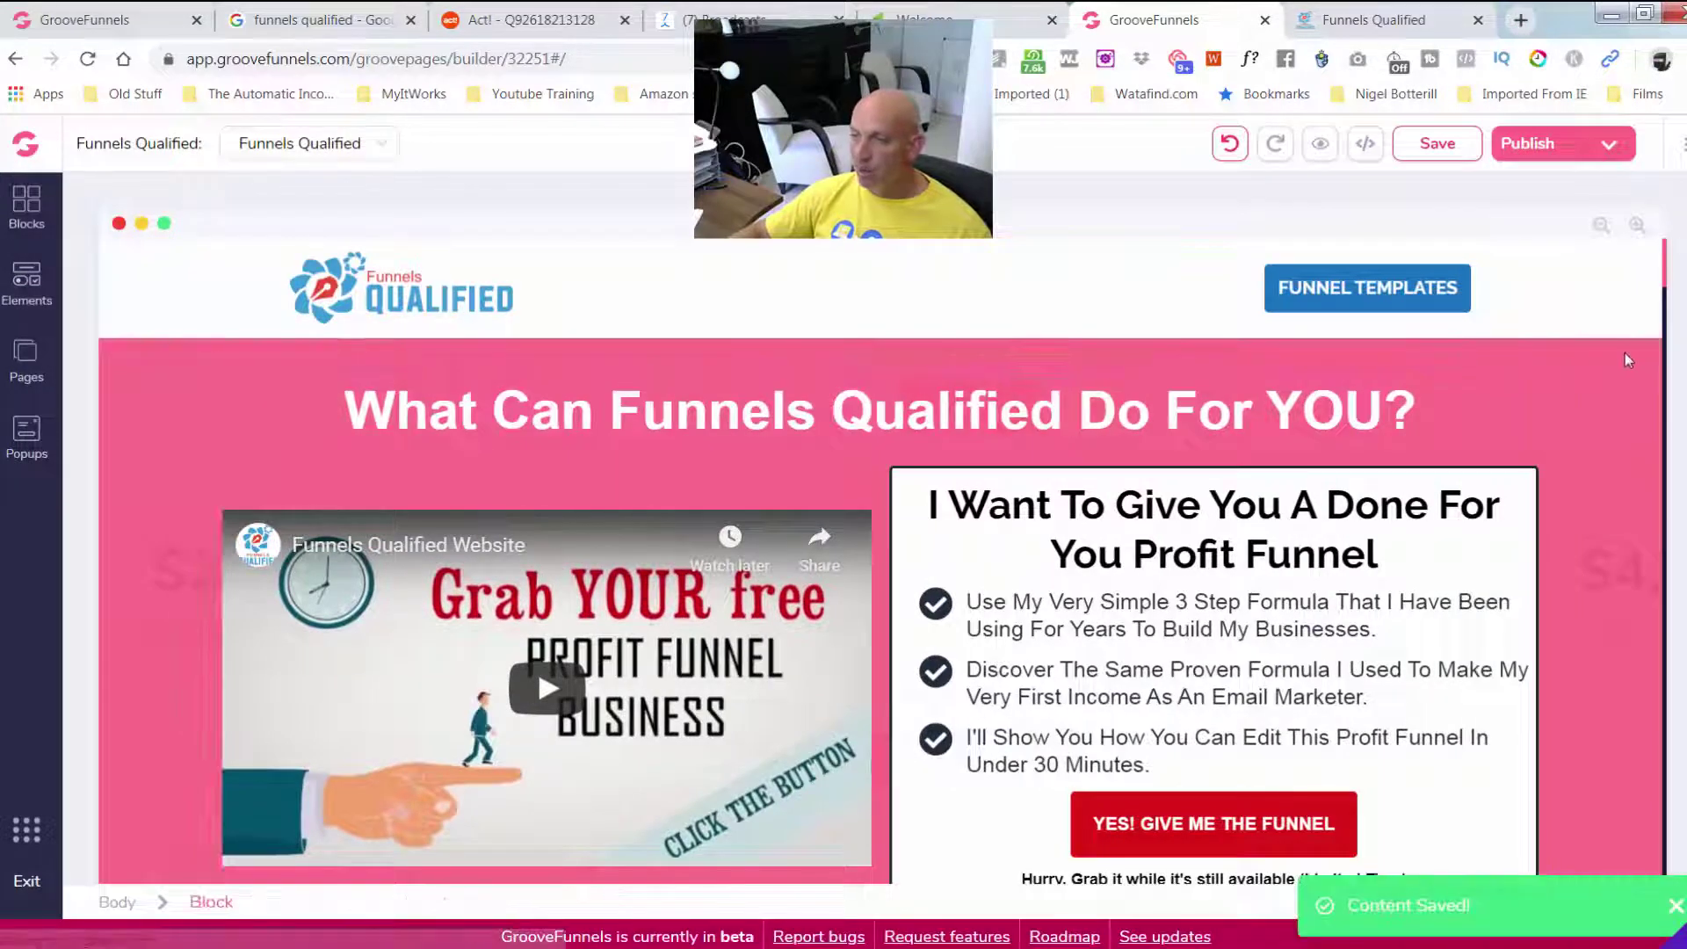
Save the pink hero block as a reusable block
click(1623, 354)
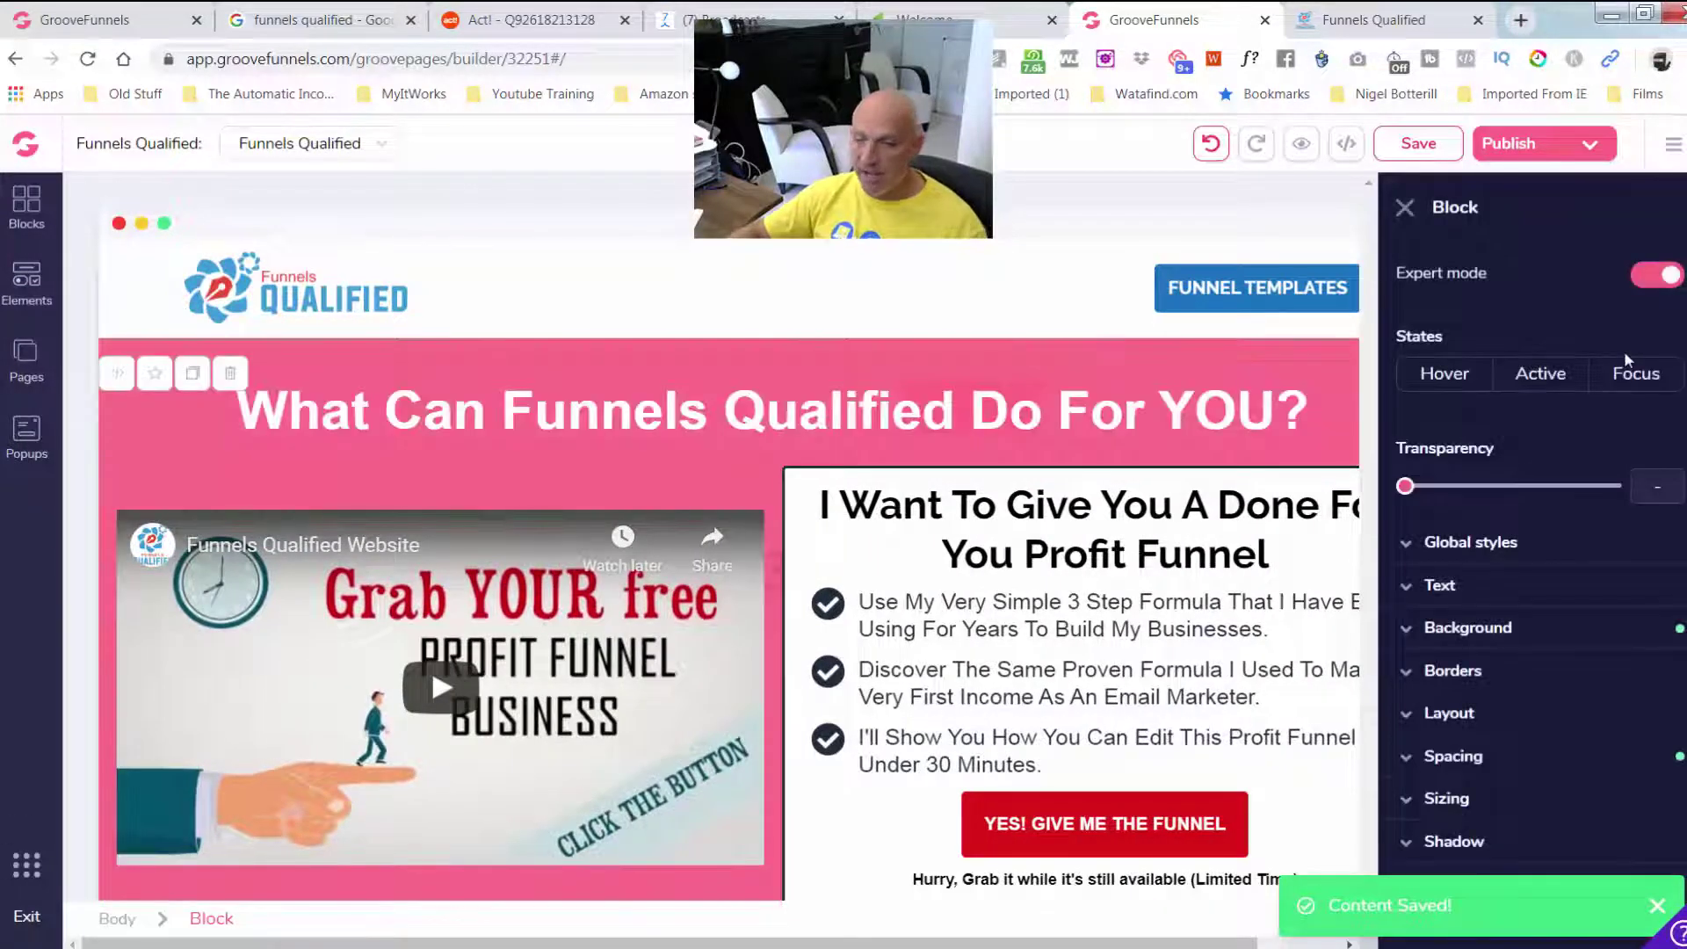
click(153, 377)
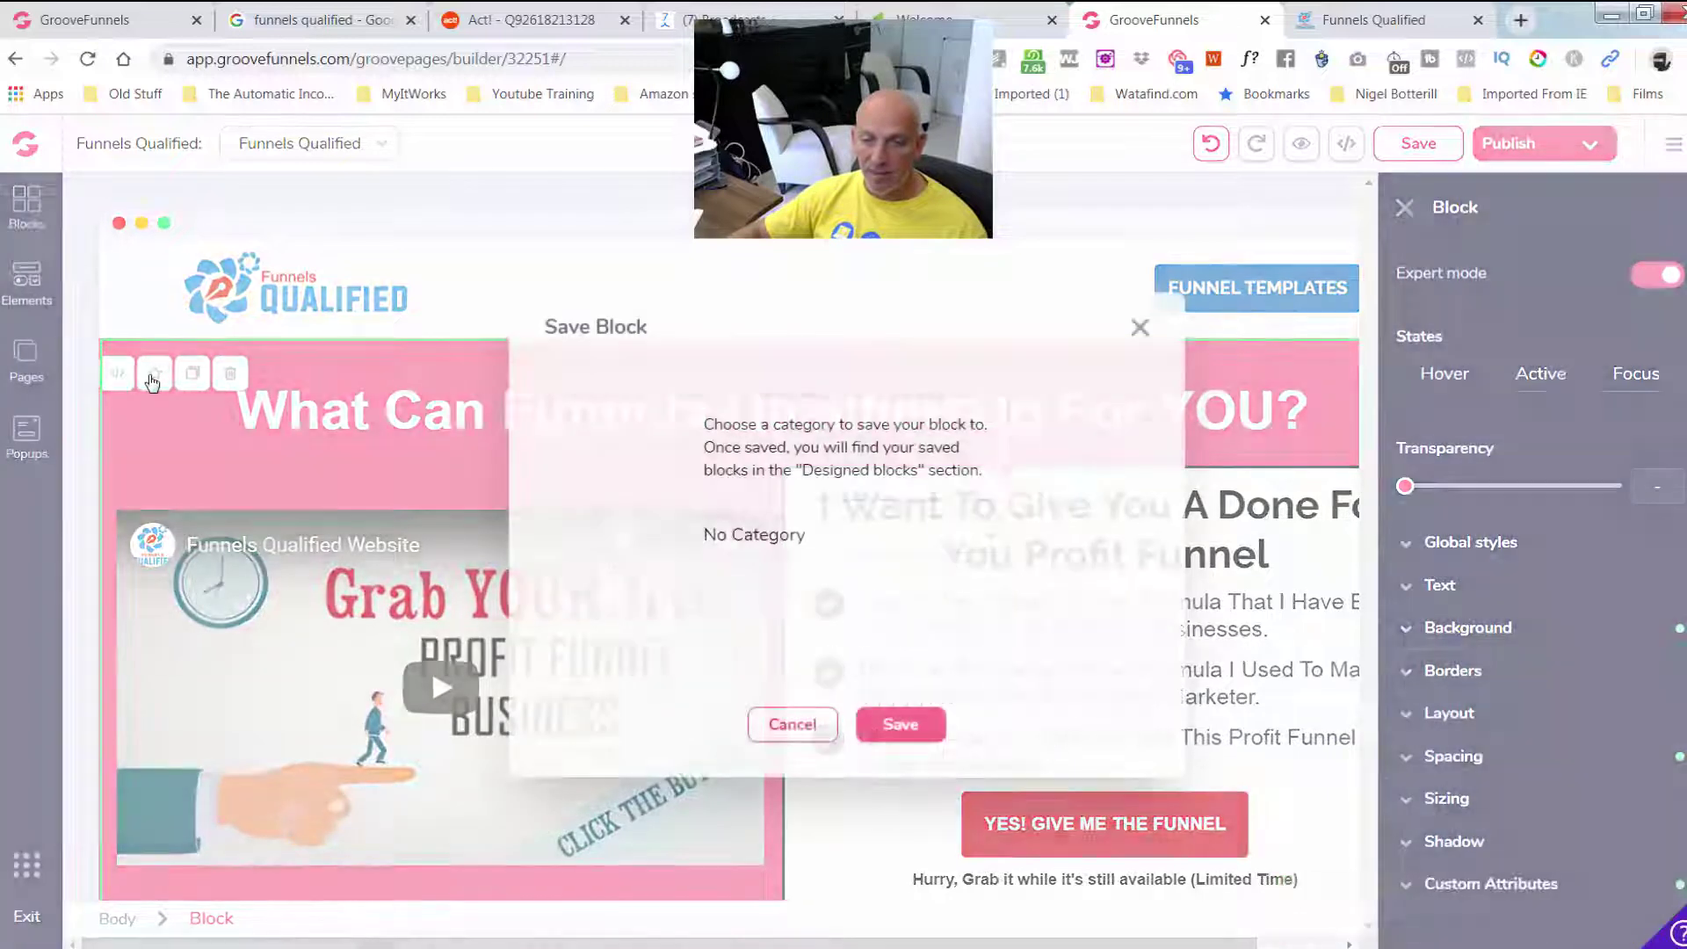
click(892, 726)
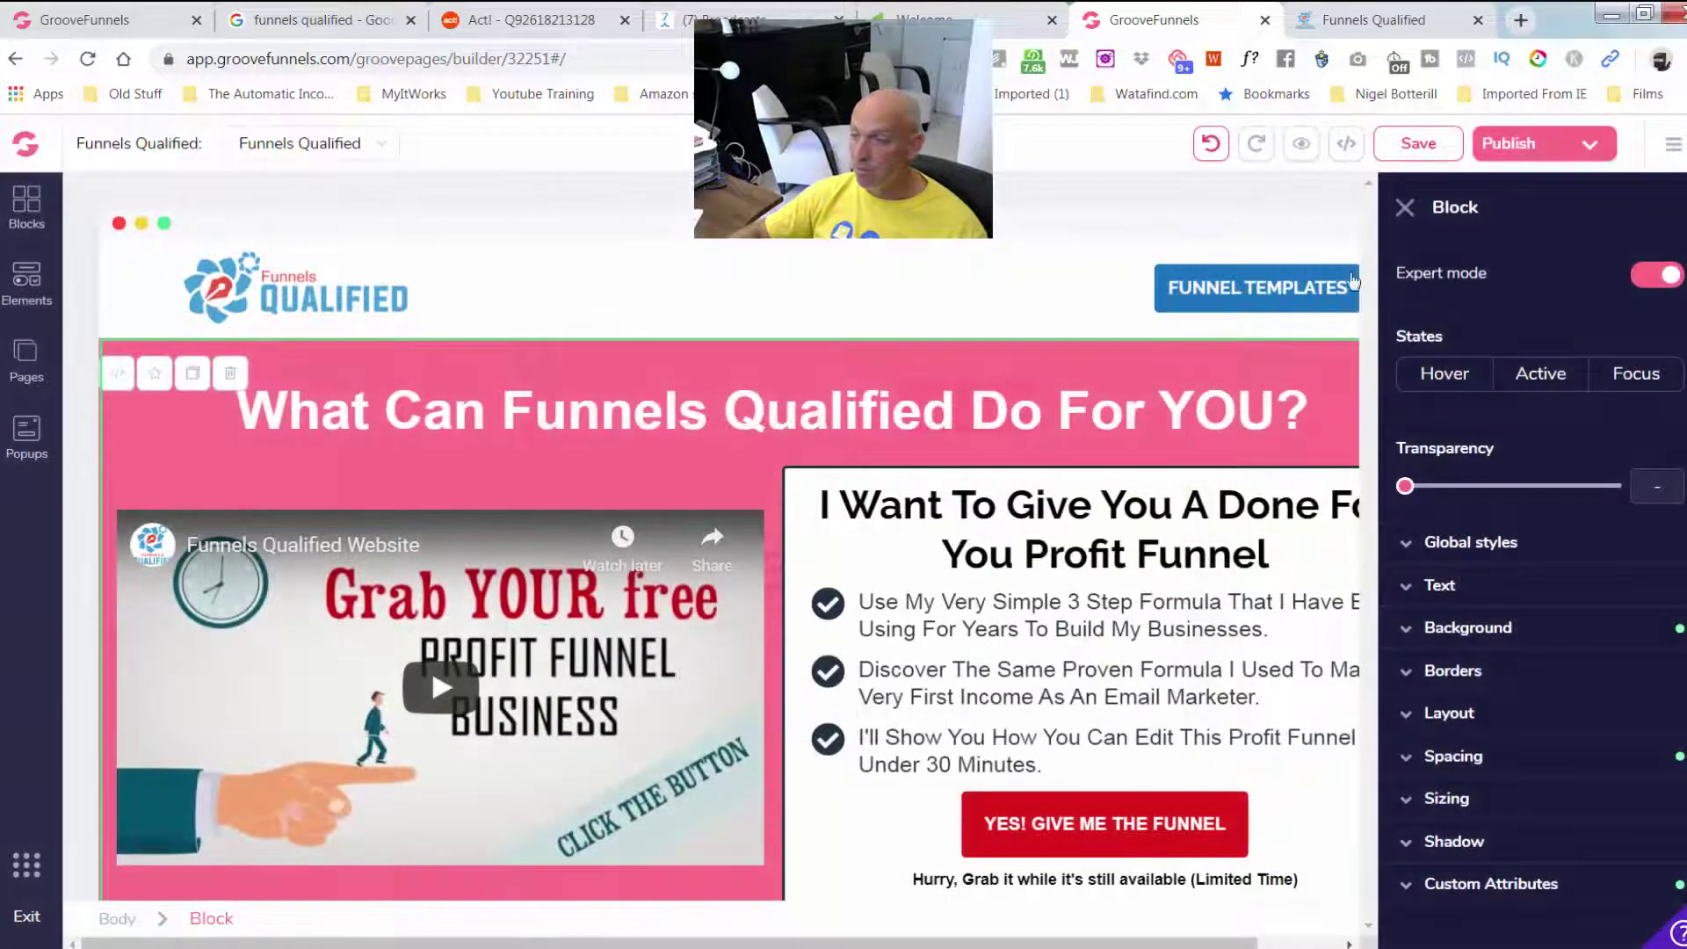
click(1404, 209)
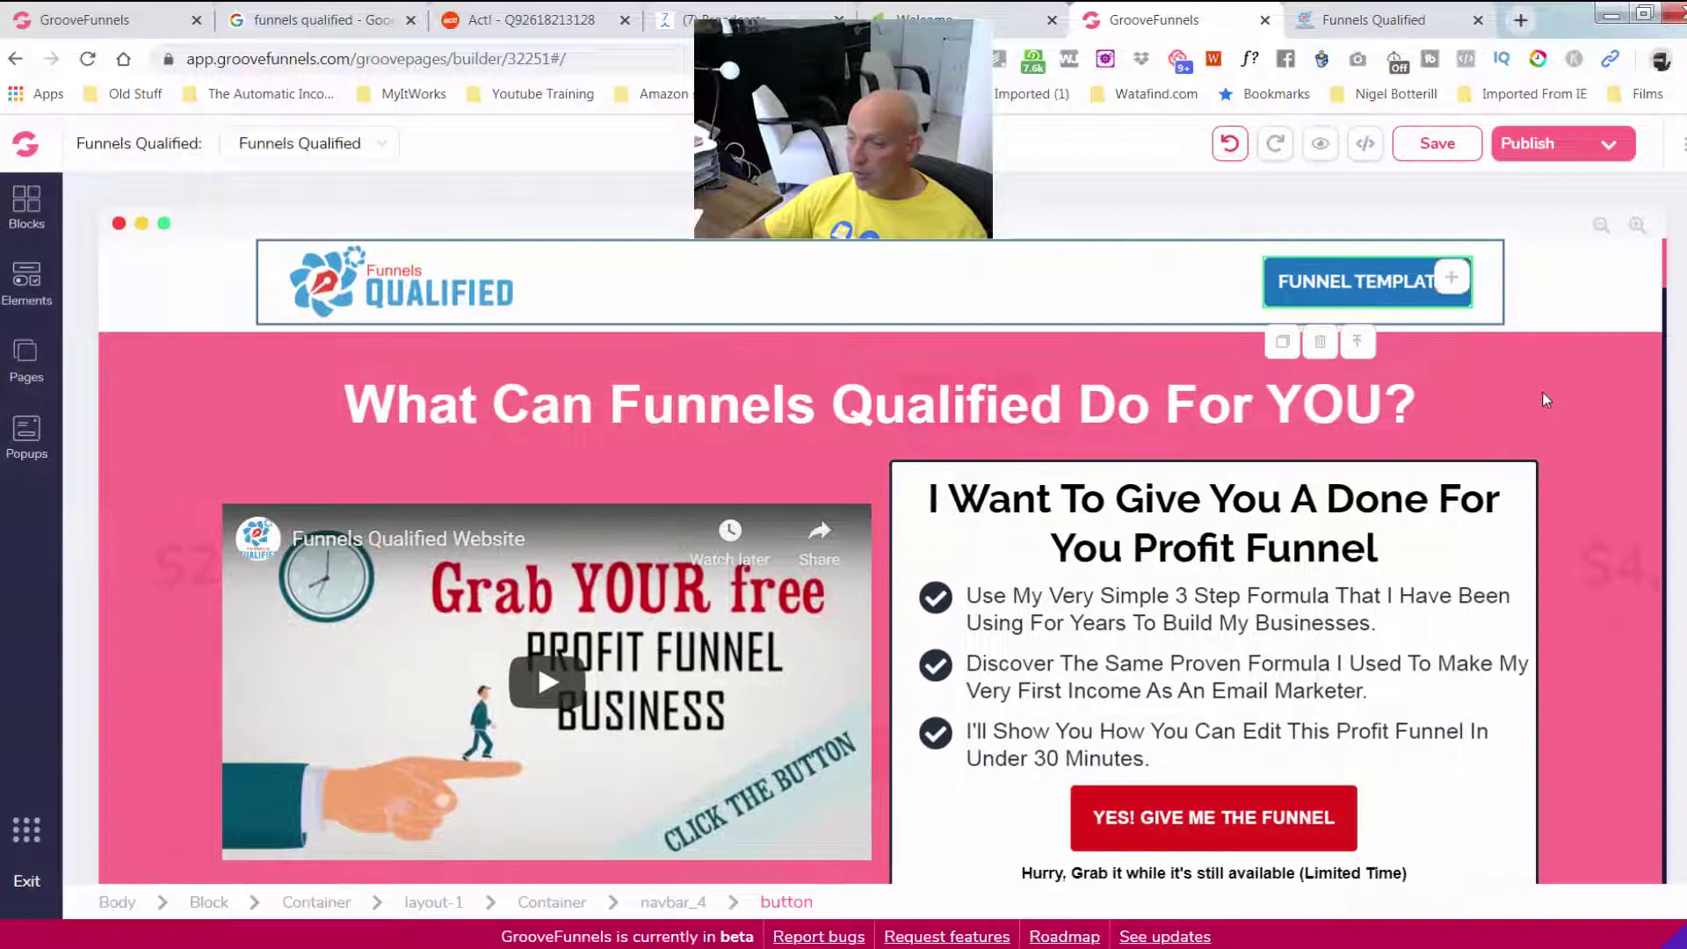
scroll(1547, 400, down, 5)
scroll(1546, 400, down, 4)
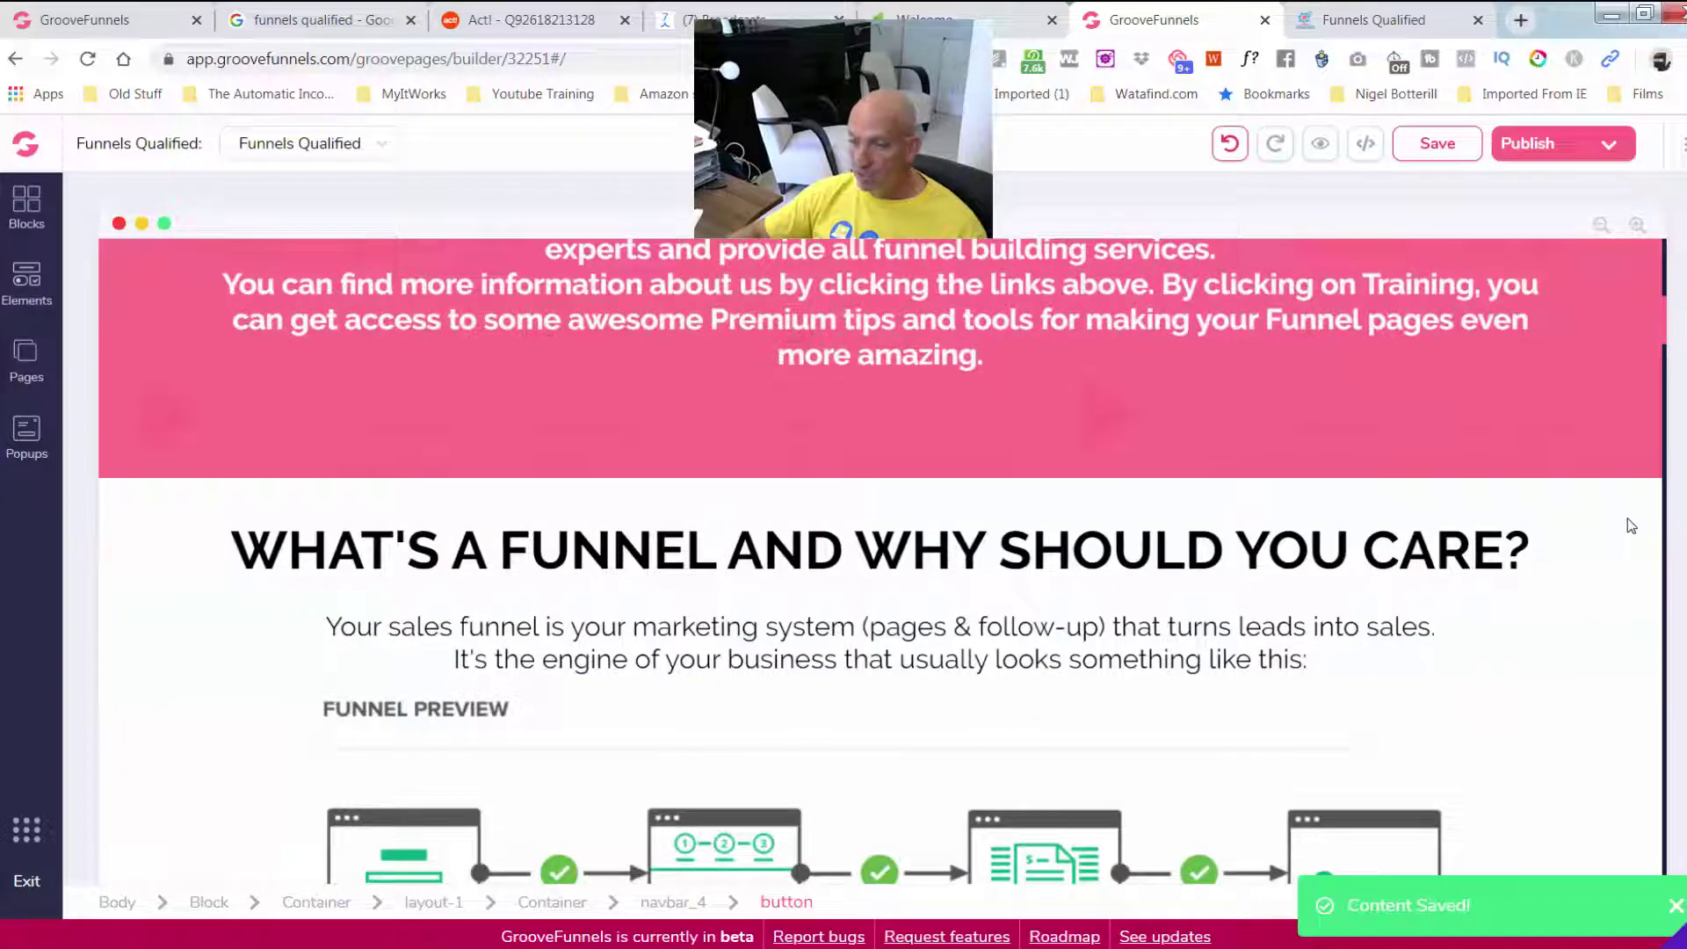
Save the What's a Funnel section as a reusable block under No Category
click(1626, 515)
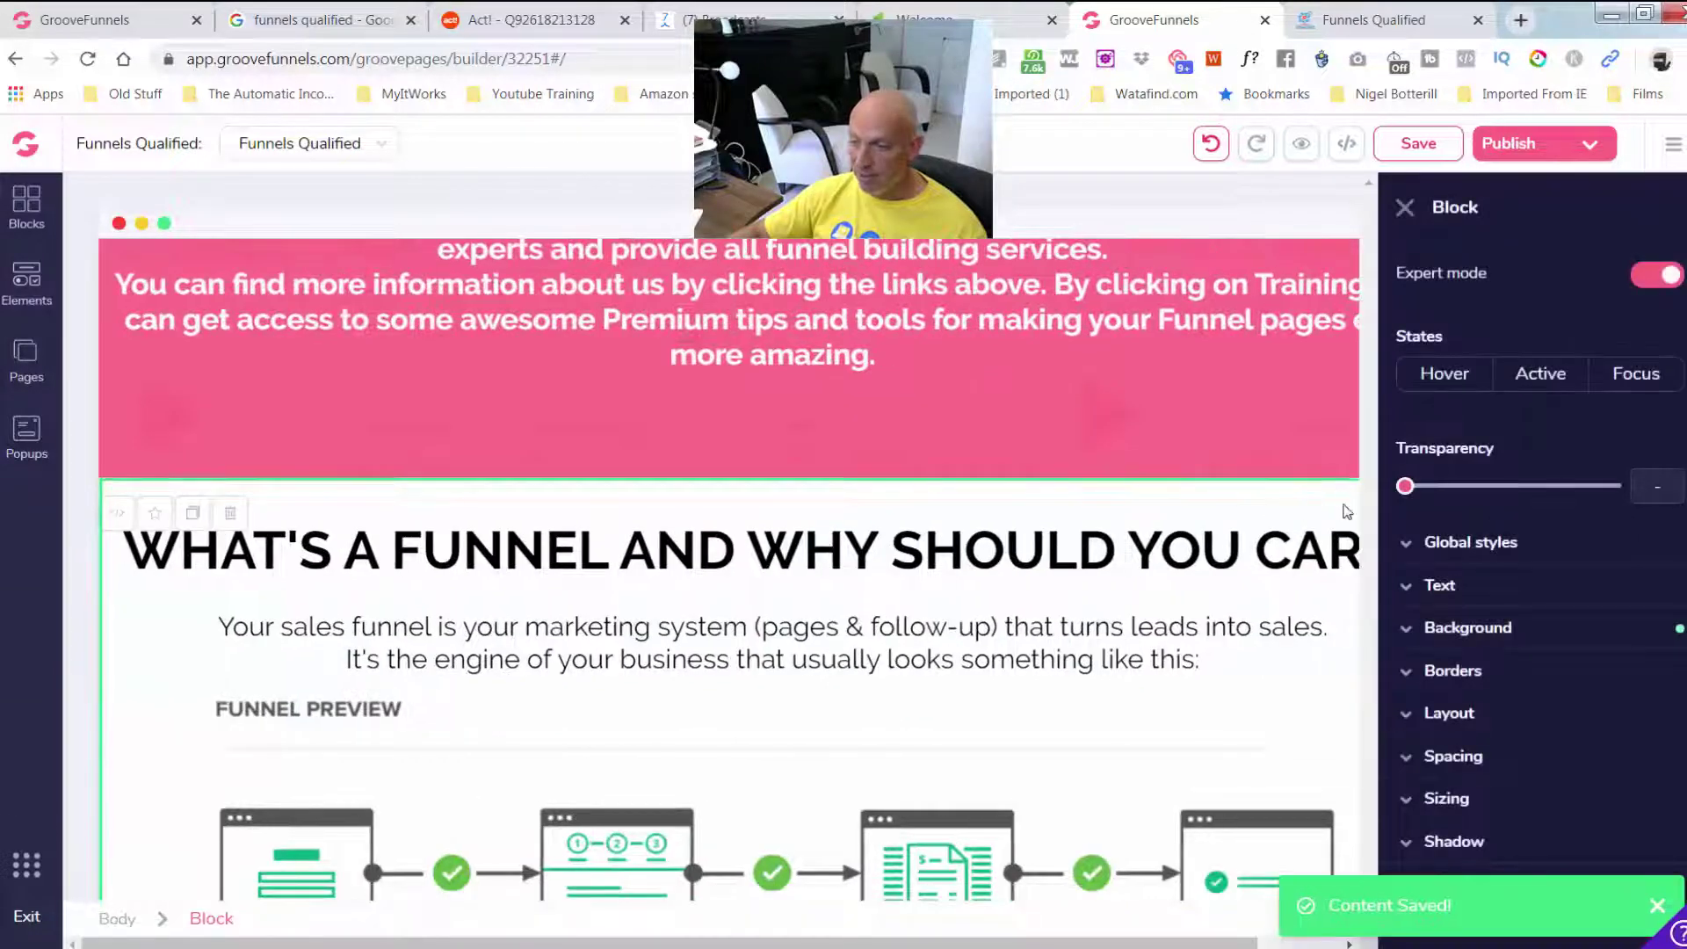
click(154, 512)
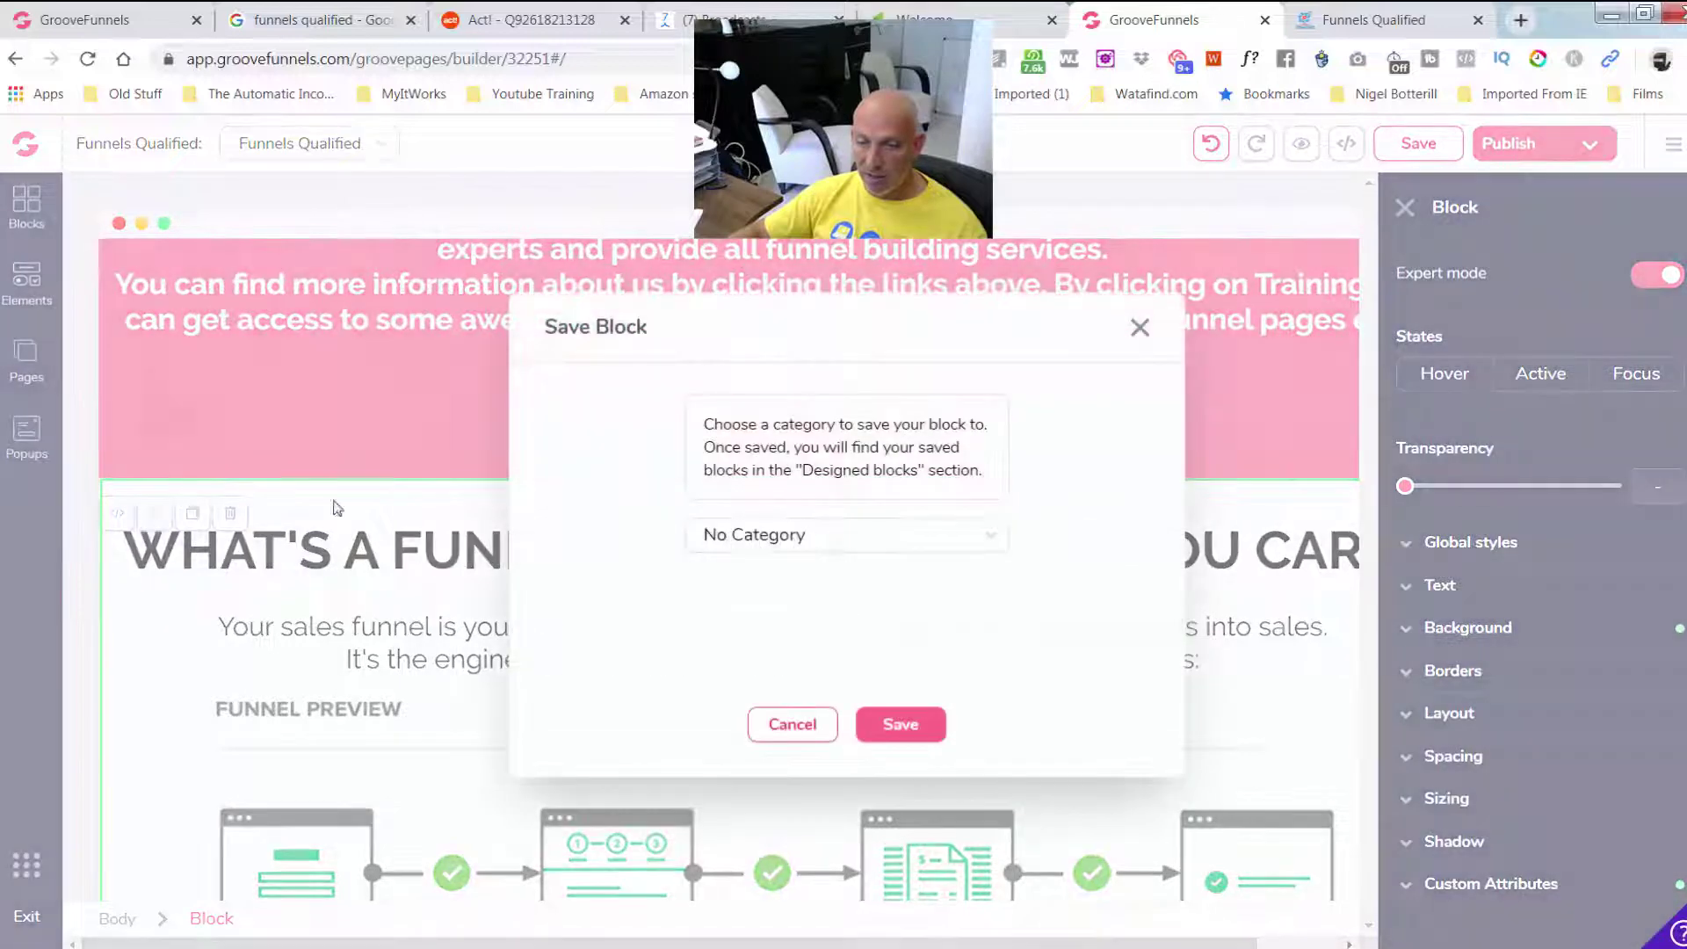
click(849, 537)
scroll(861, 611, down, 4)
scroll(866, 613, up, 4)
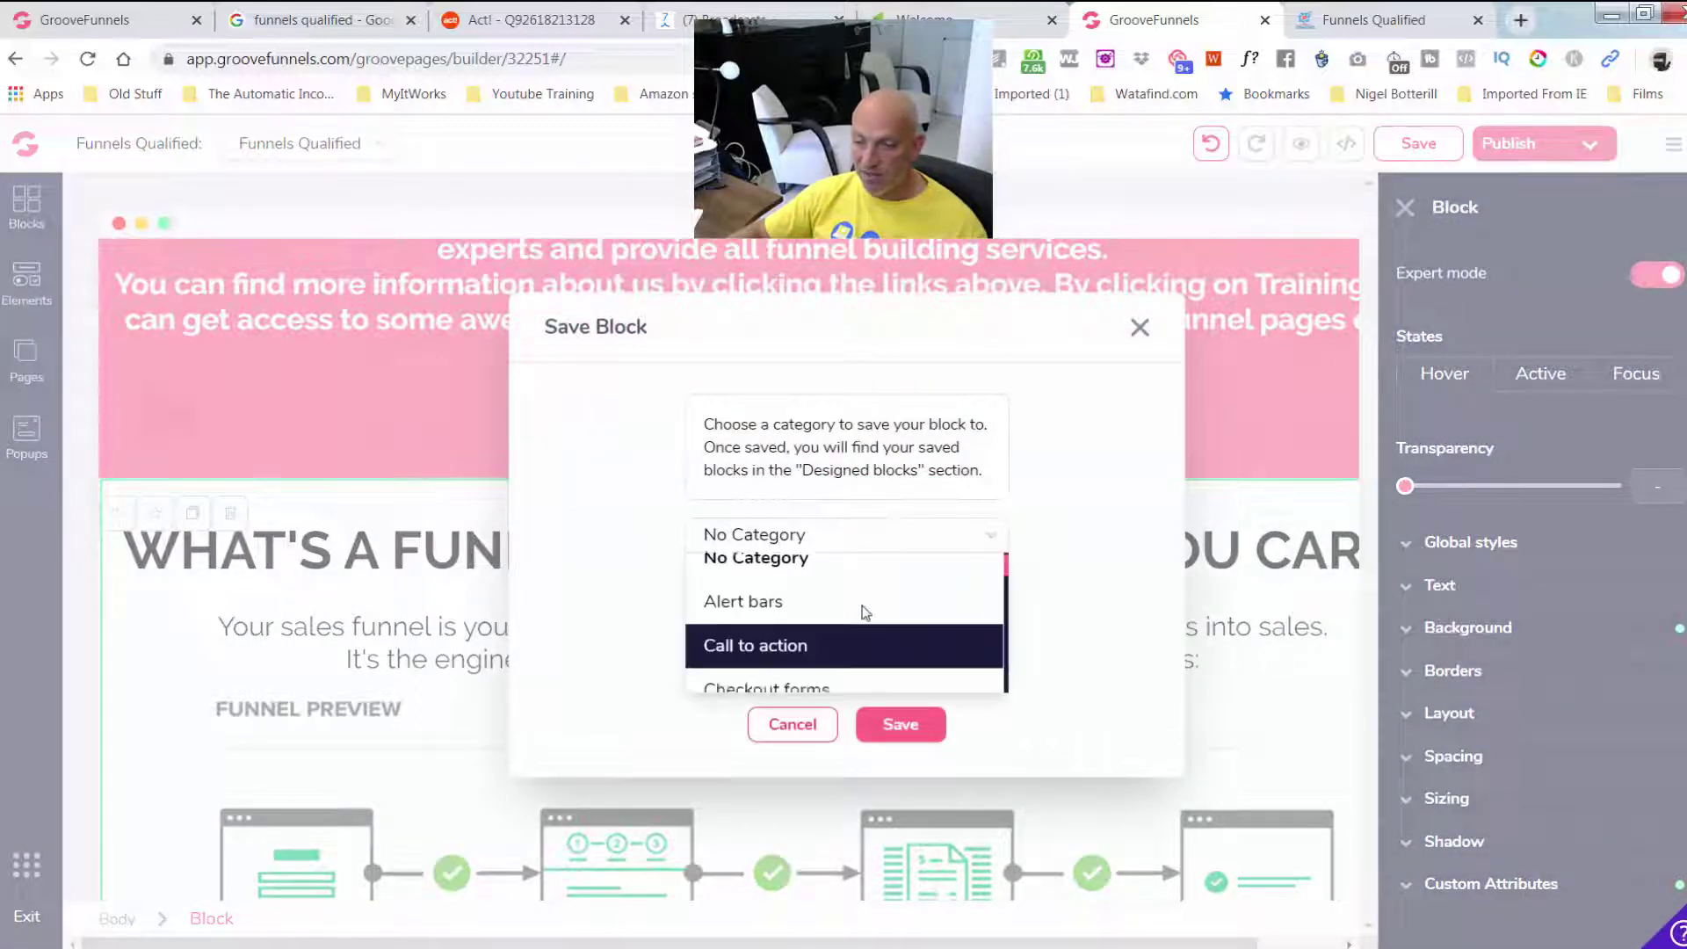
click(898, 723)
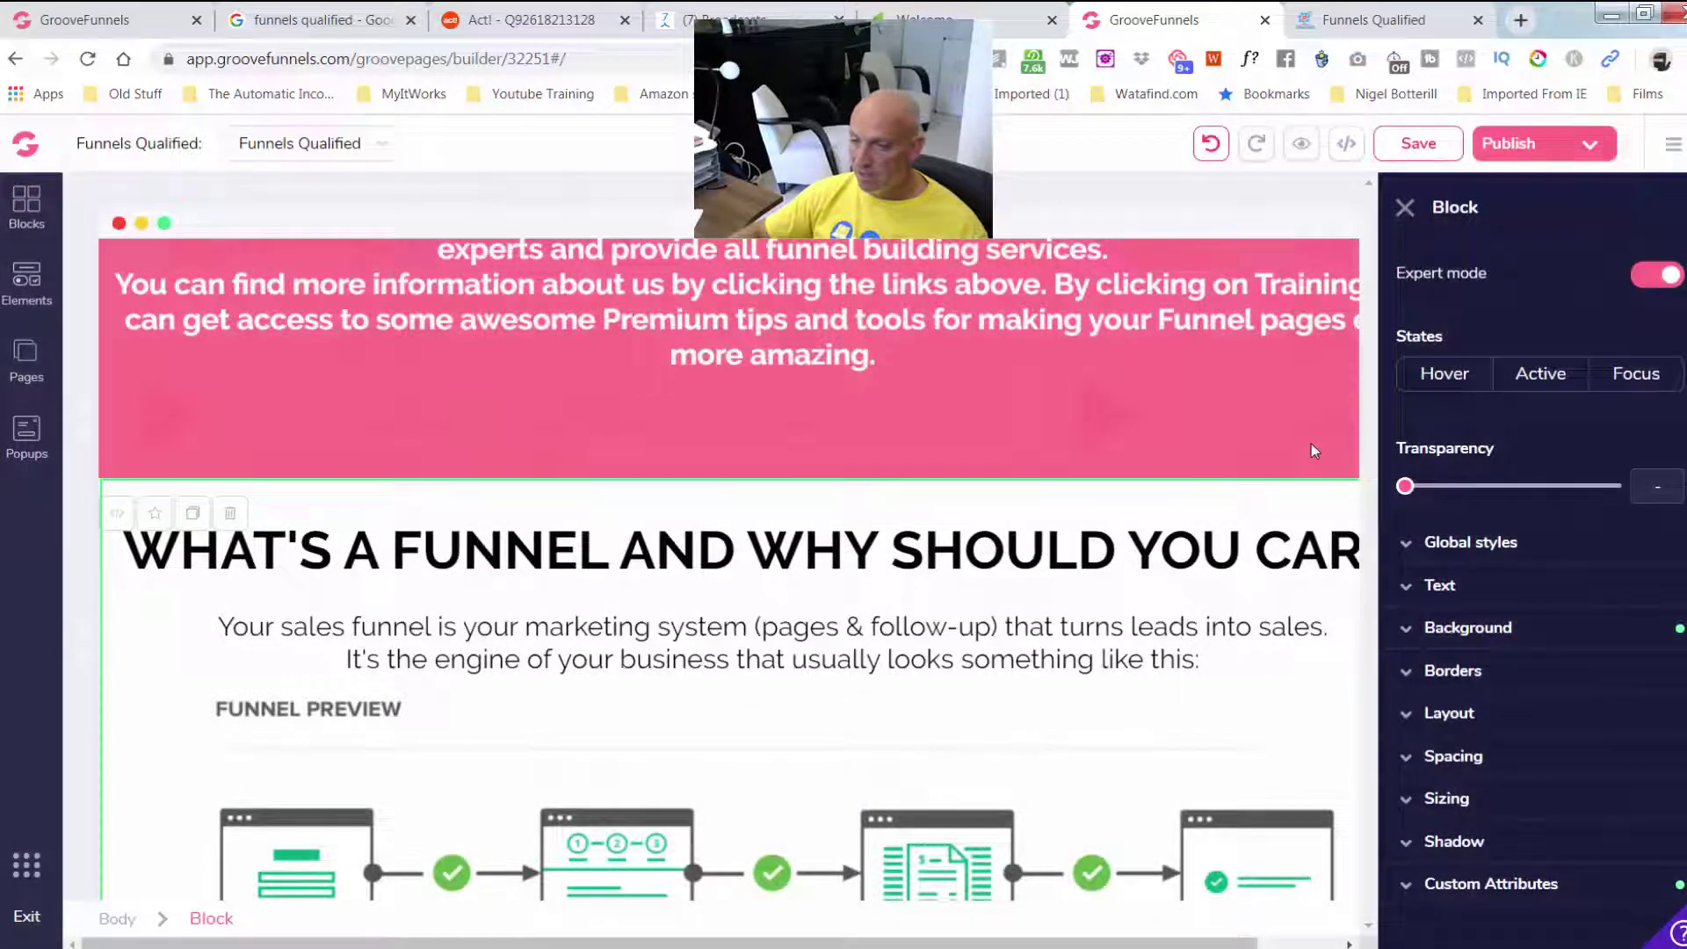
scroll(1230, 527, down, 6)
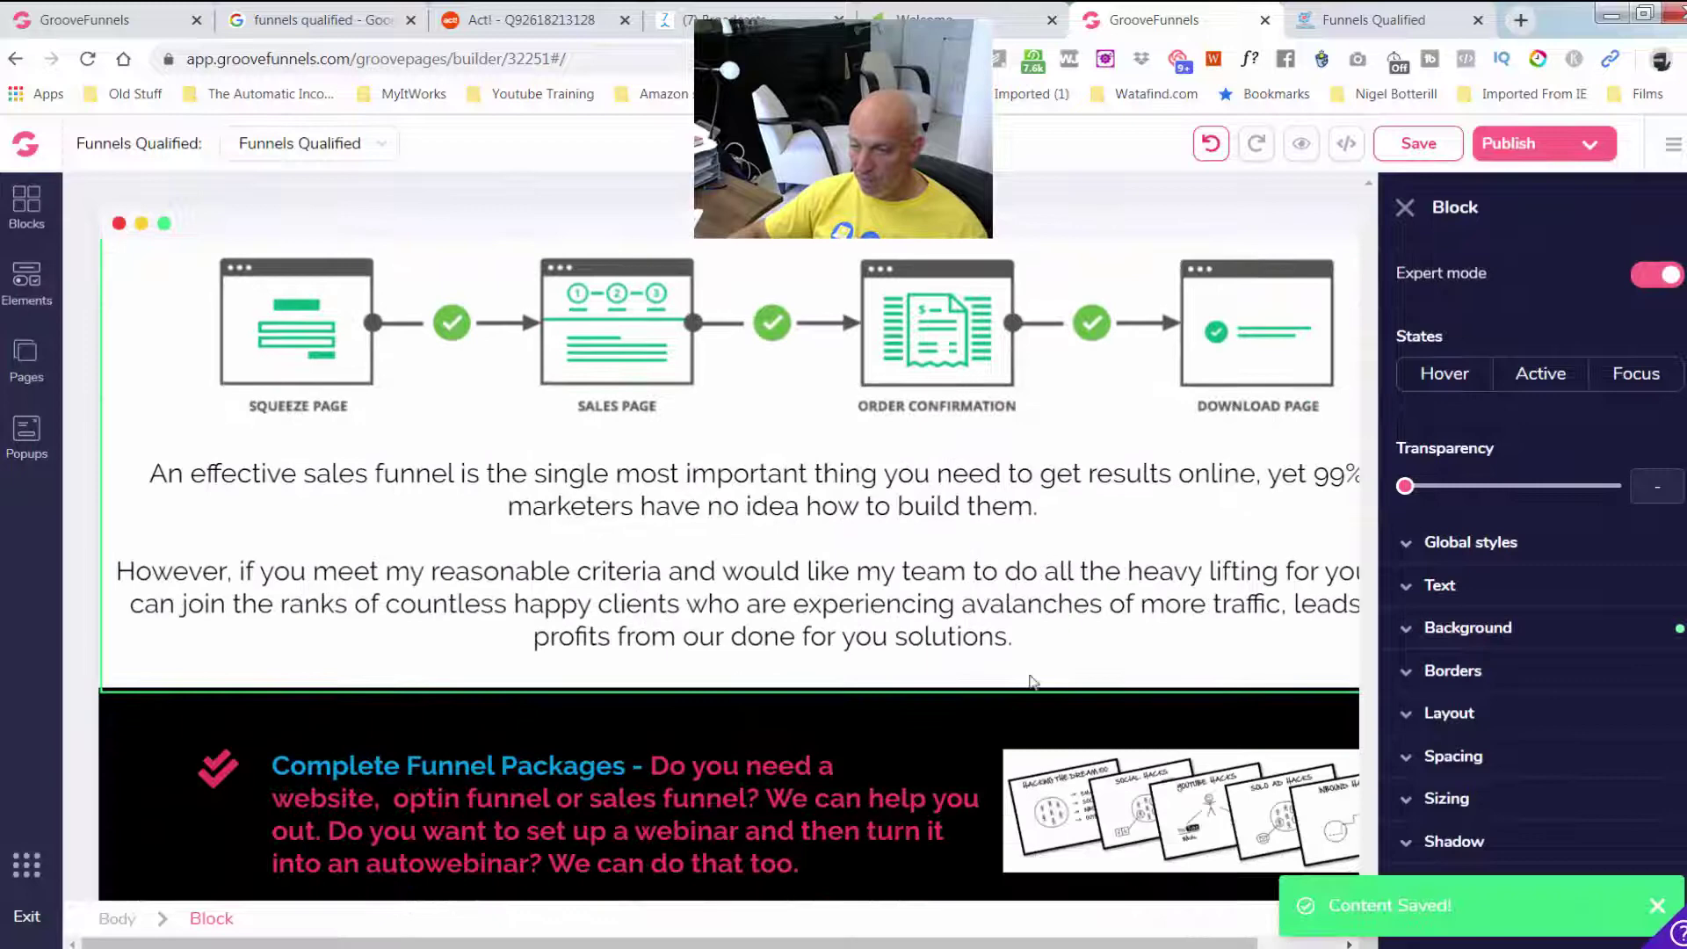
click(1405, 208)
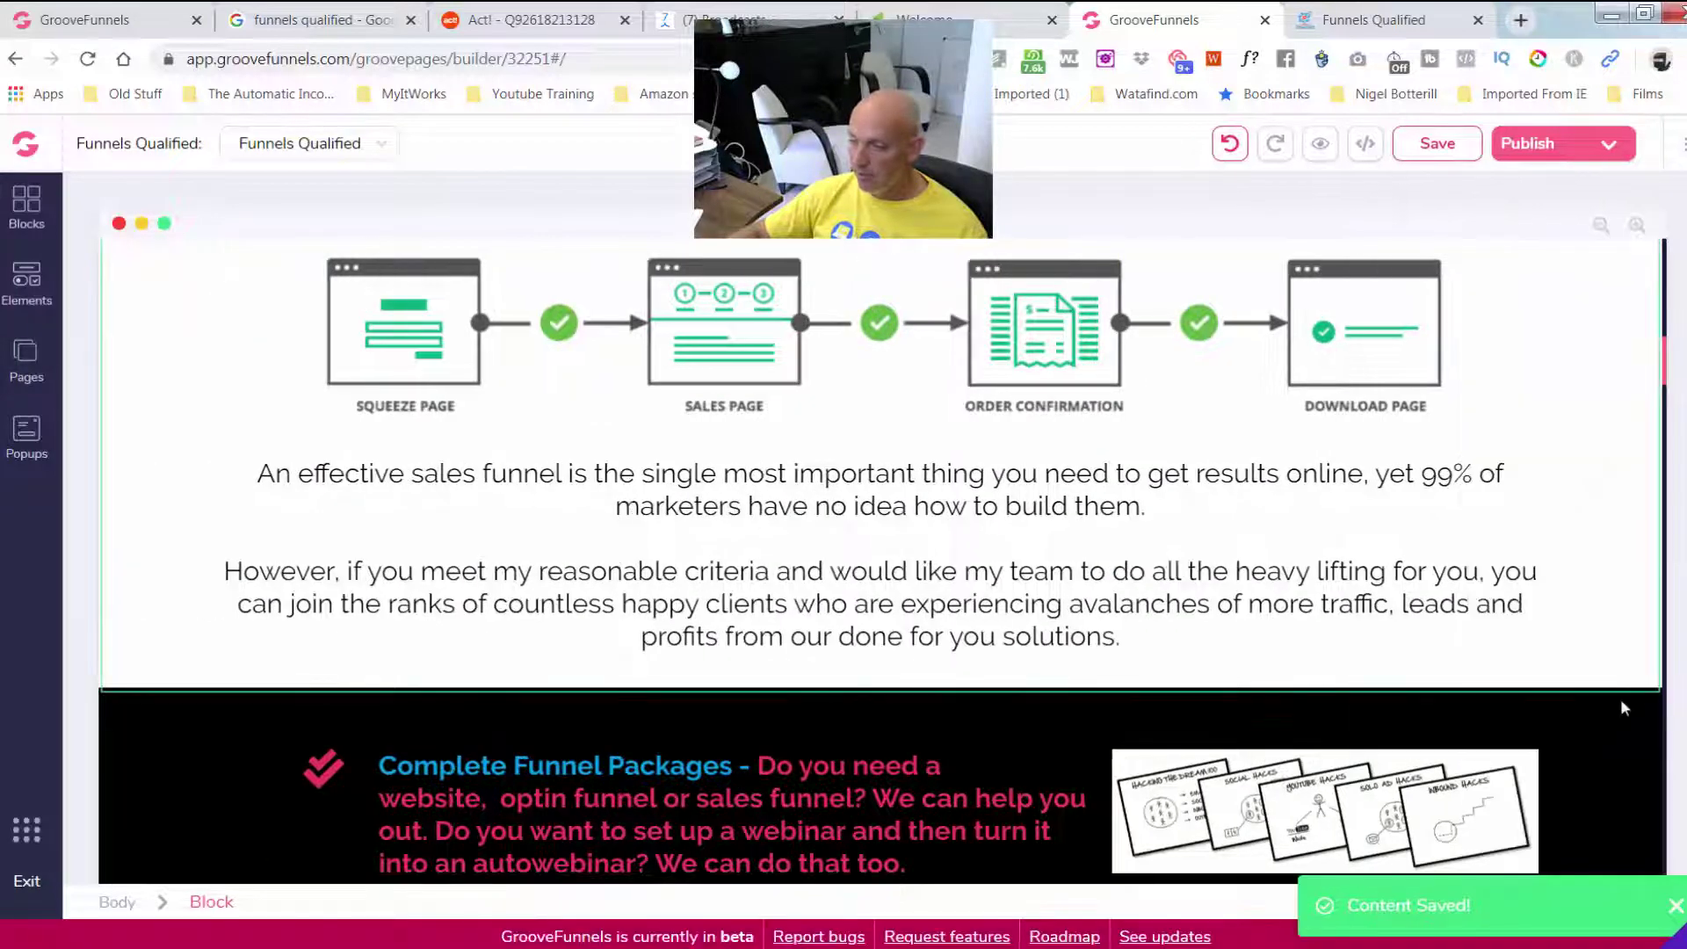
Save the black Complete Funnel Packages block as a reusable block
click(1597, 703)
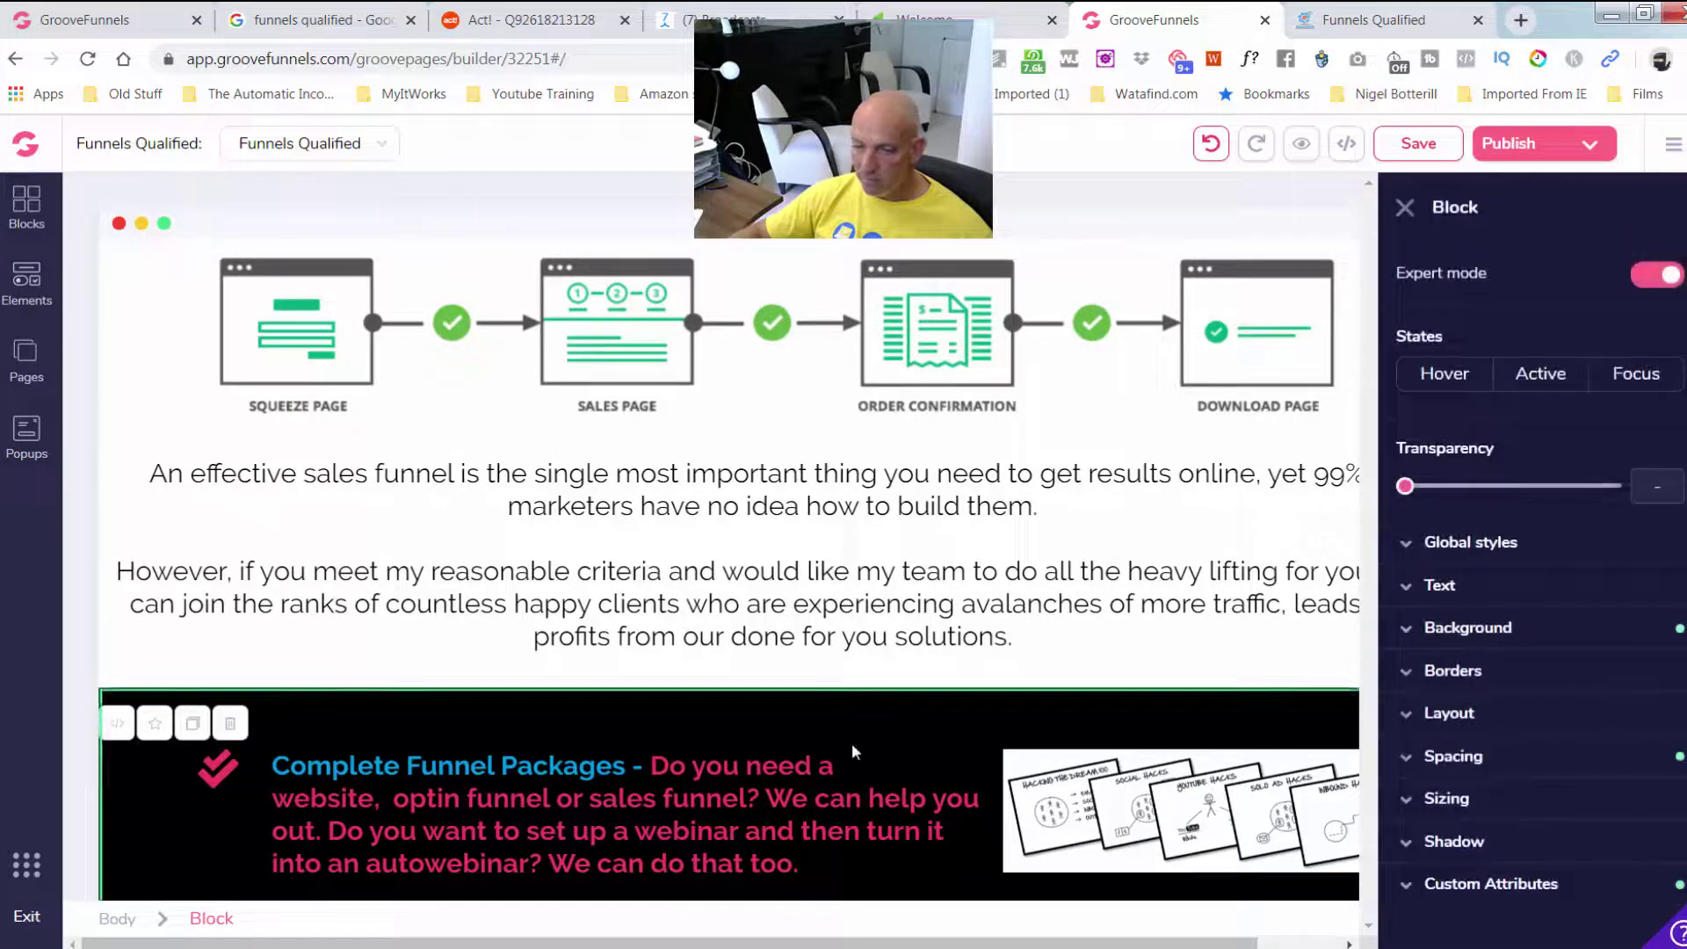
click(153, 726)
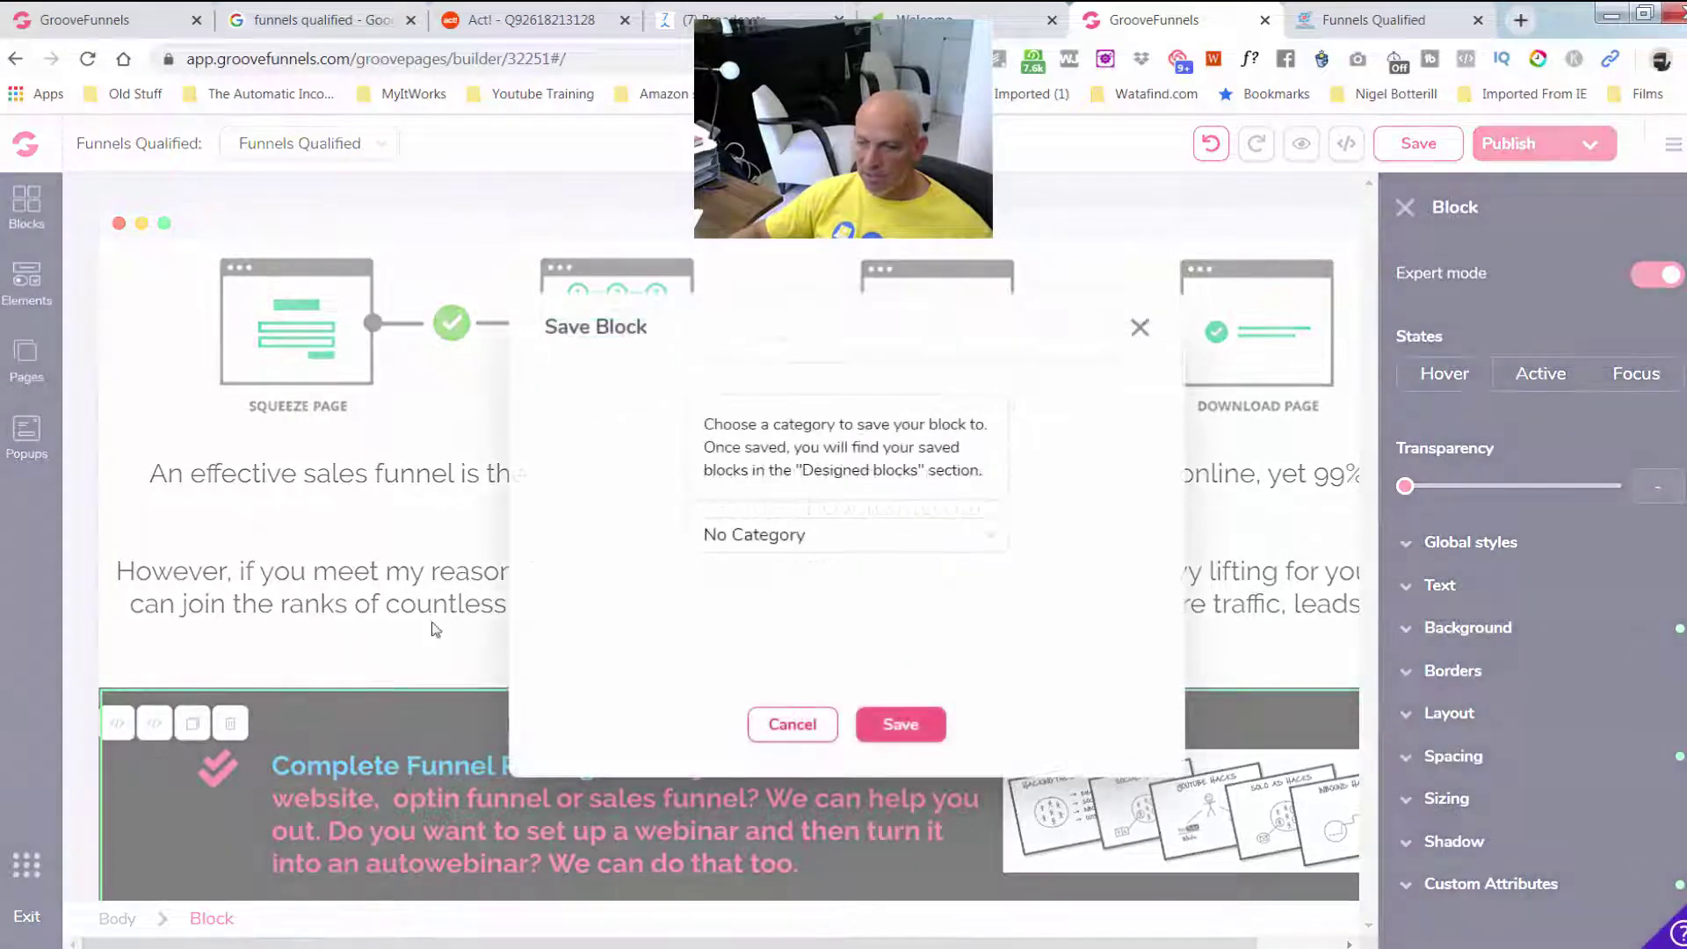
click(900, 723)
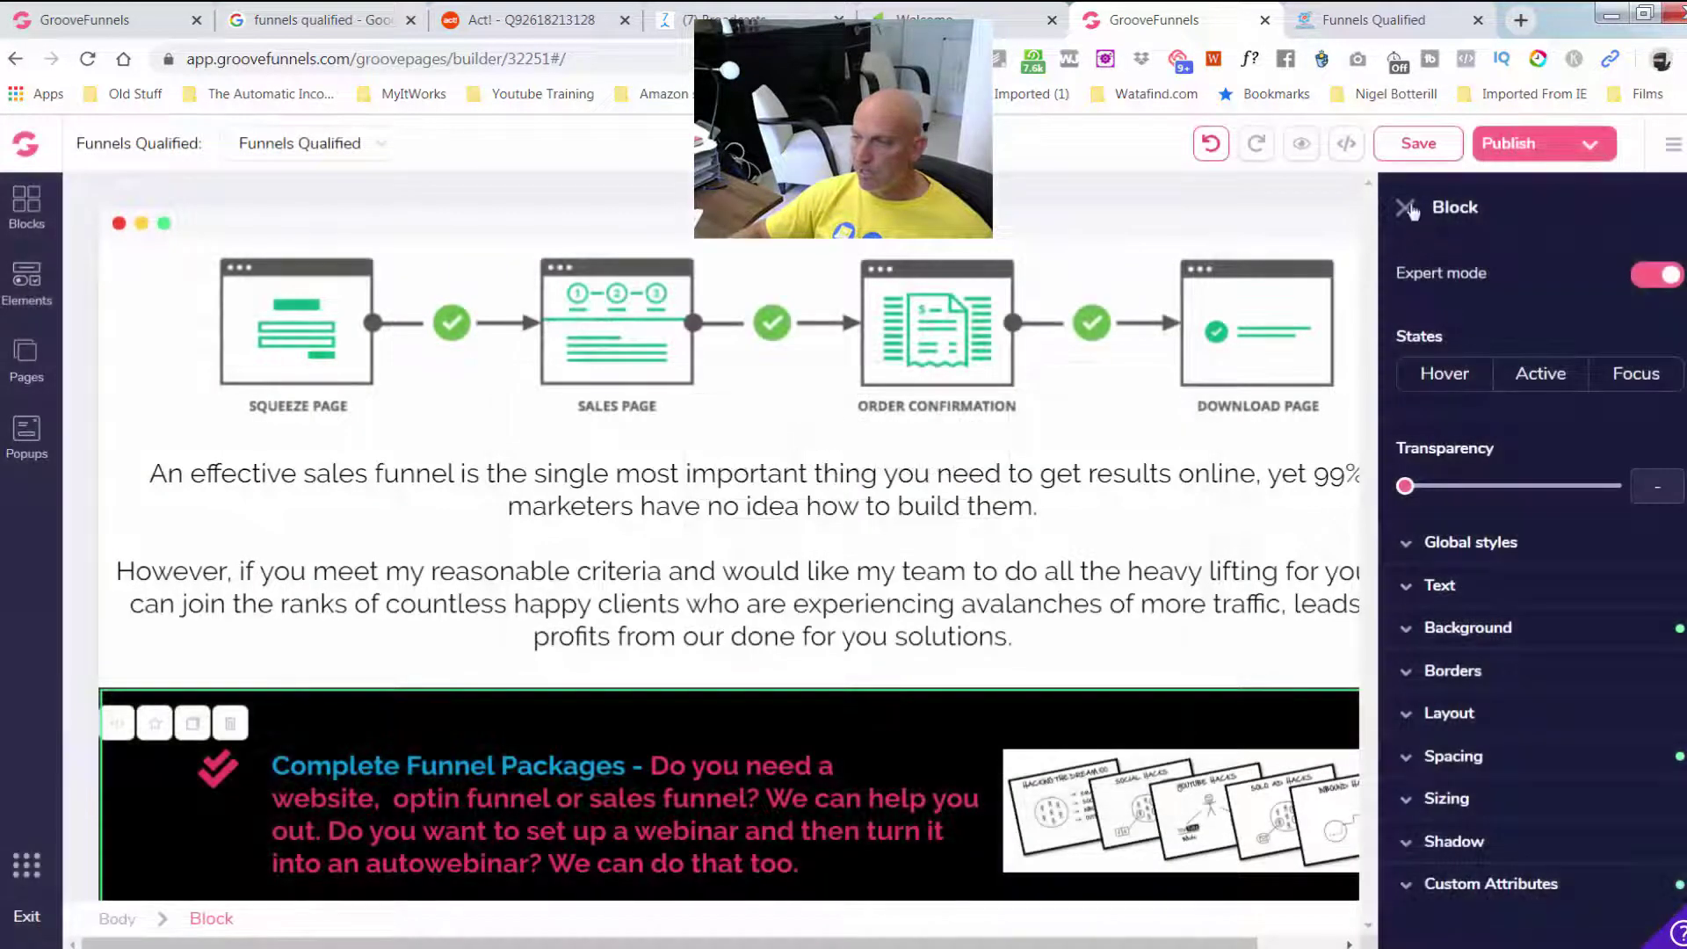
click(1405, 208)
Save the video demo section as a favourite block
scroll(1498, 512, down, 5)
scroll(1498, 512, down, 10)
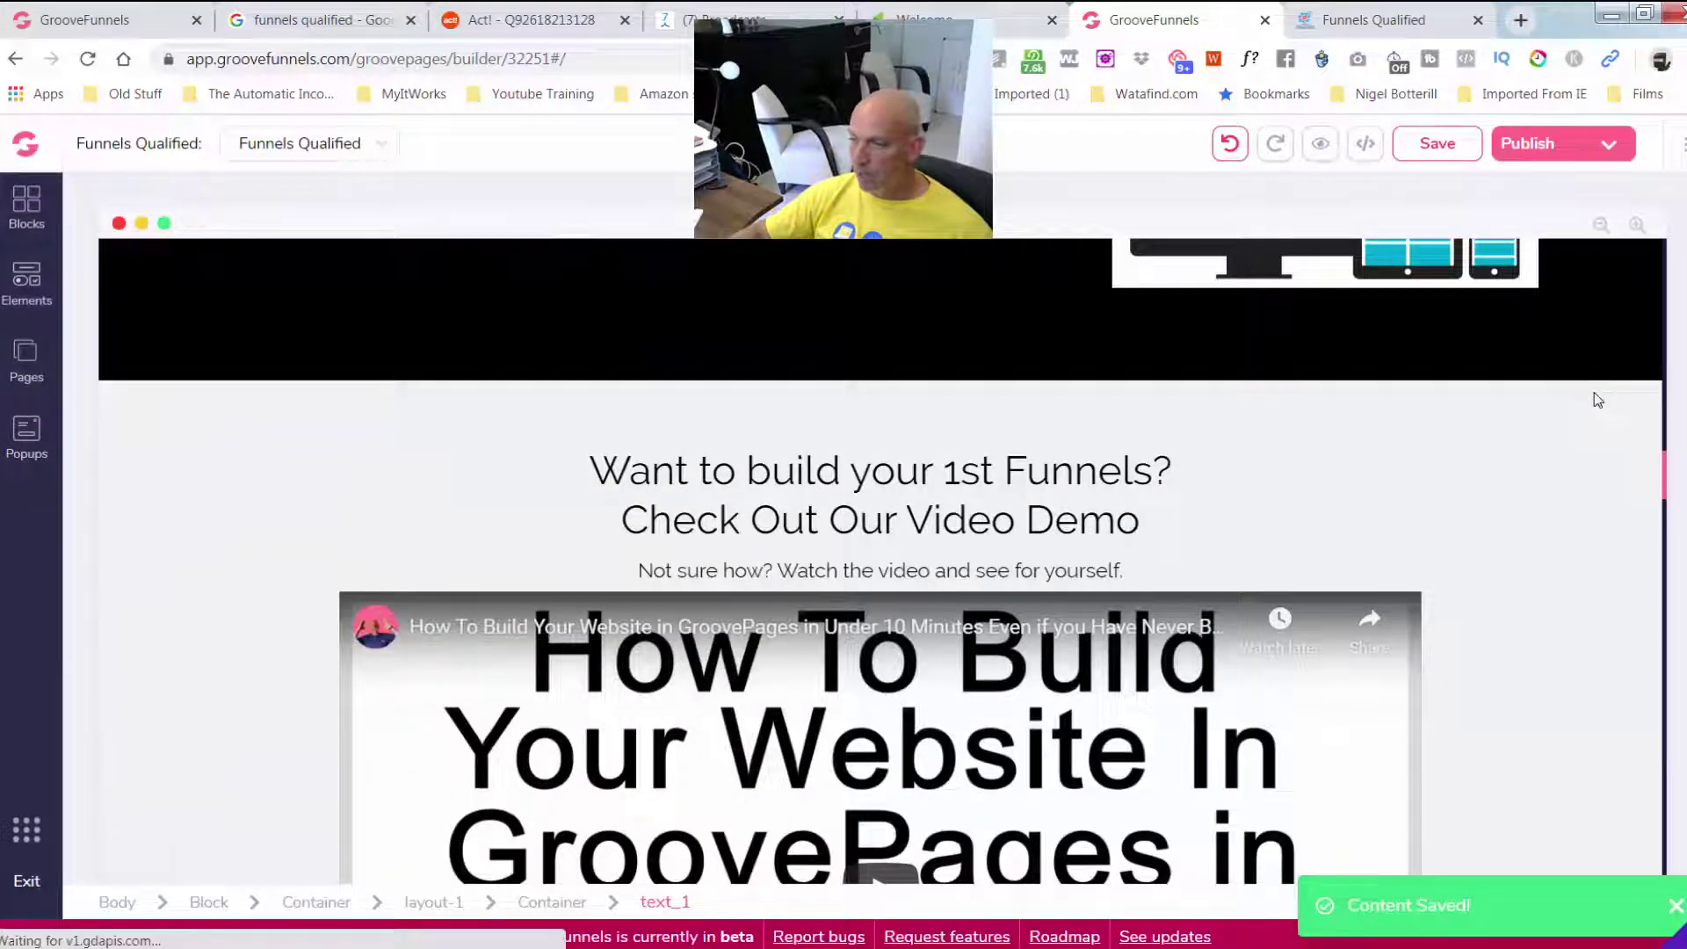
click(1594, 392)
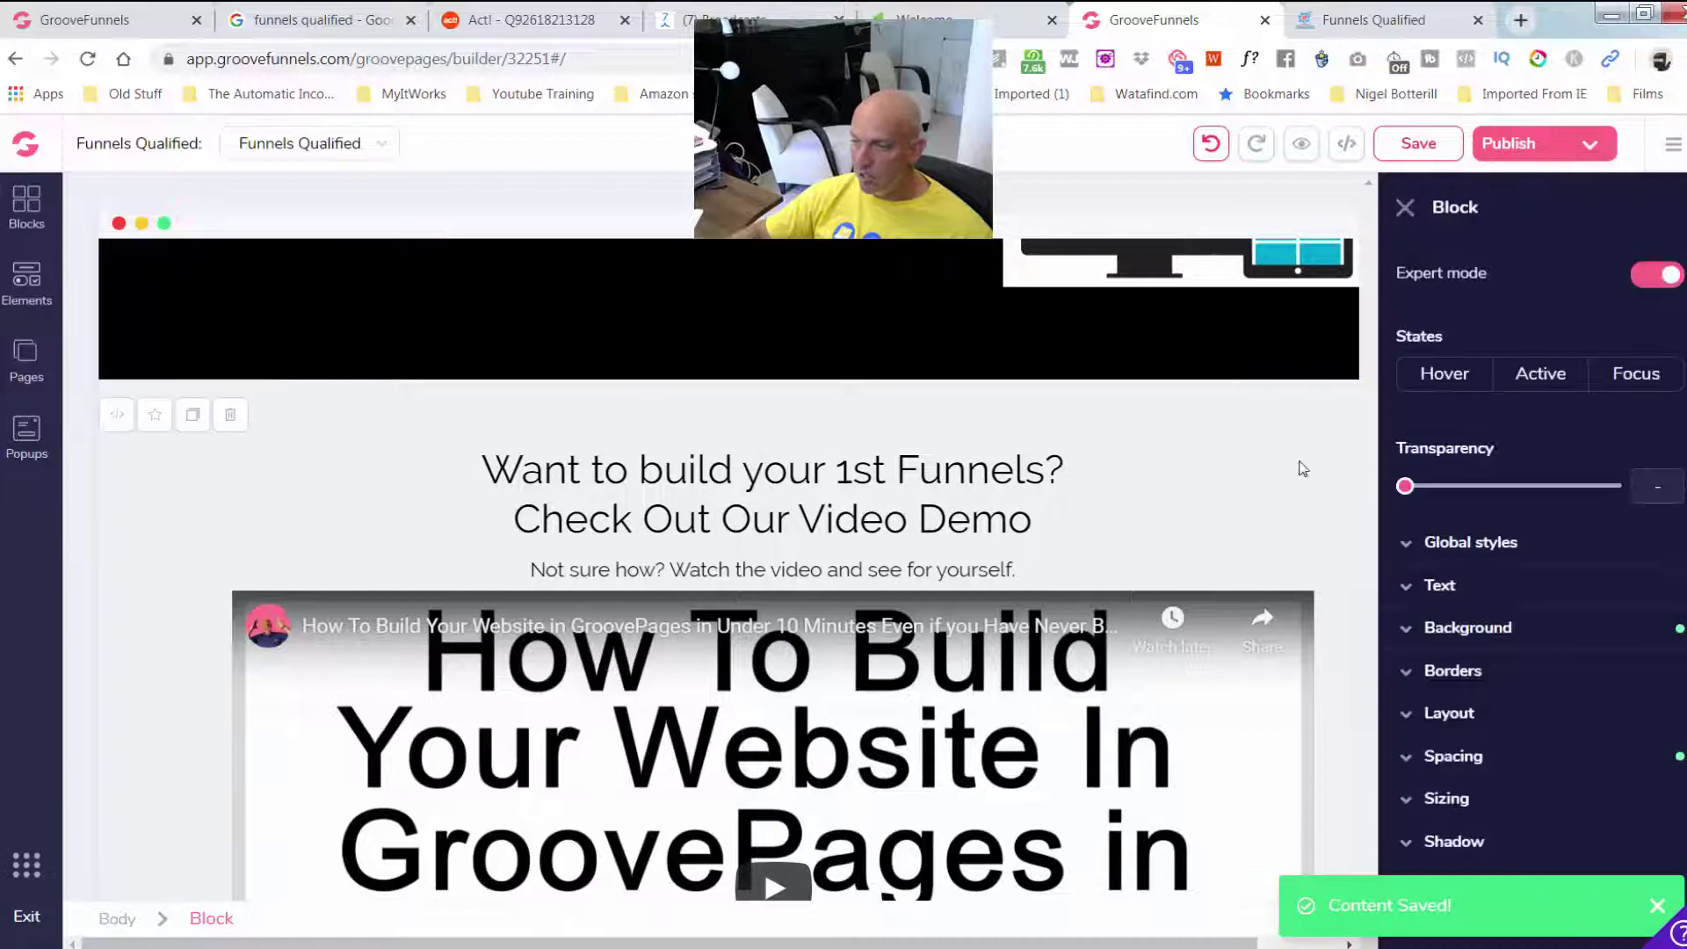
click(156, 414)
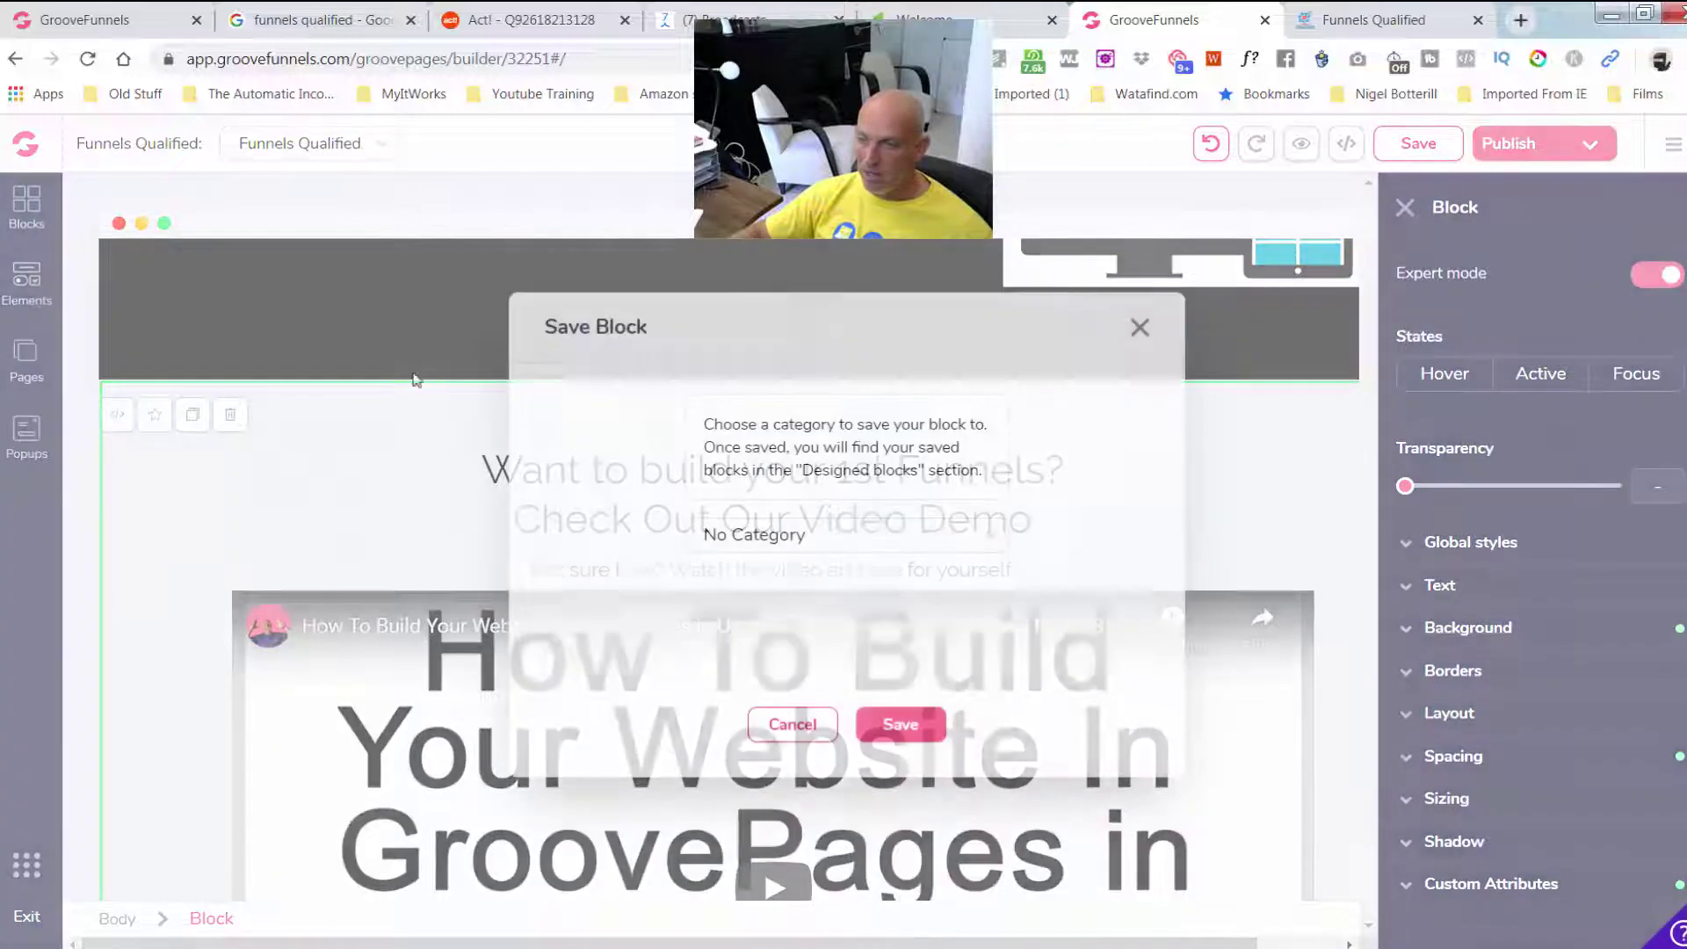
click(905, 722)
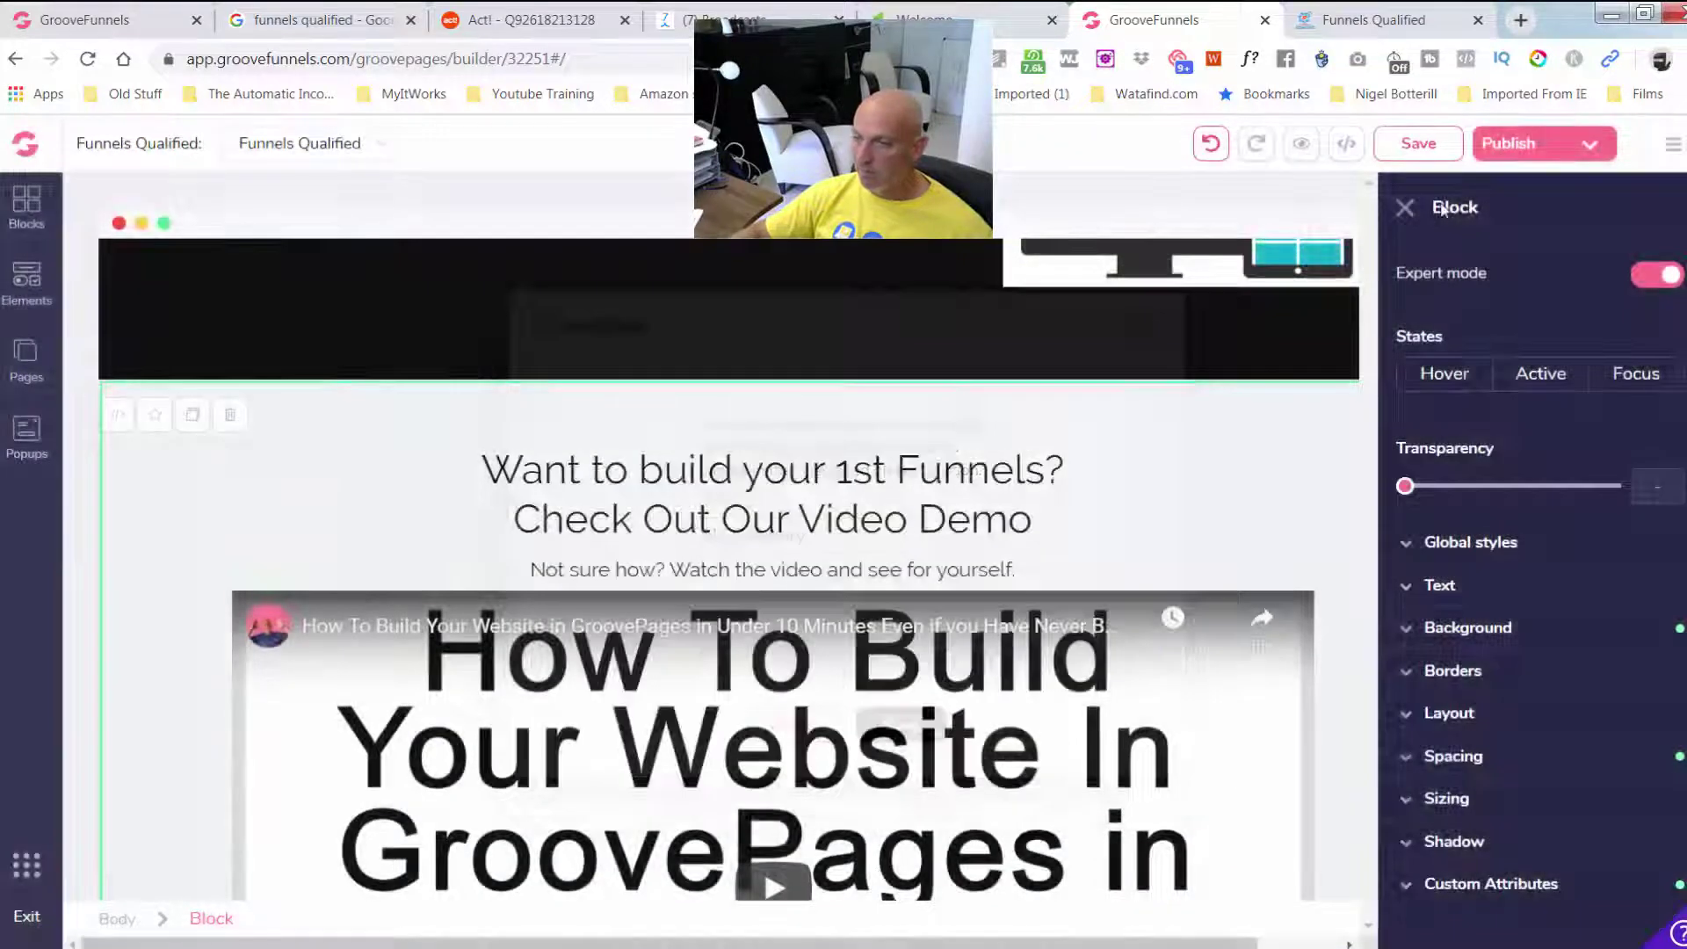
click(1406, 208)
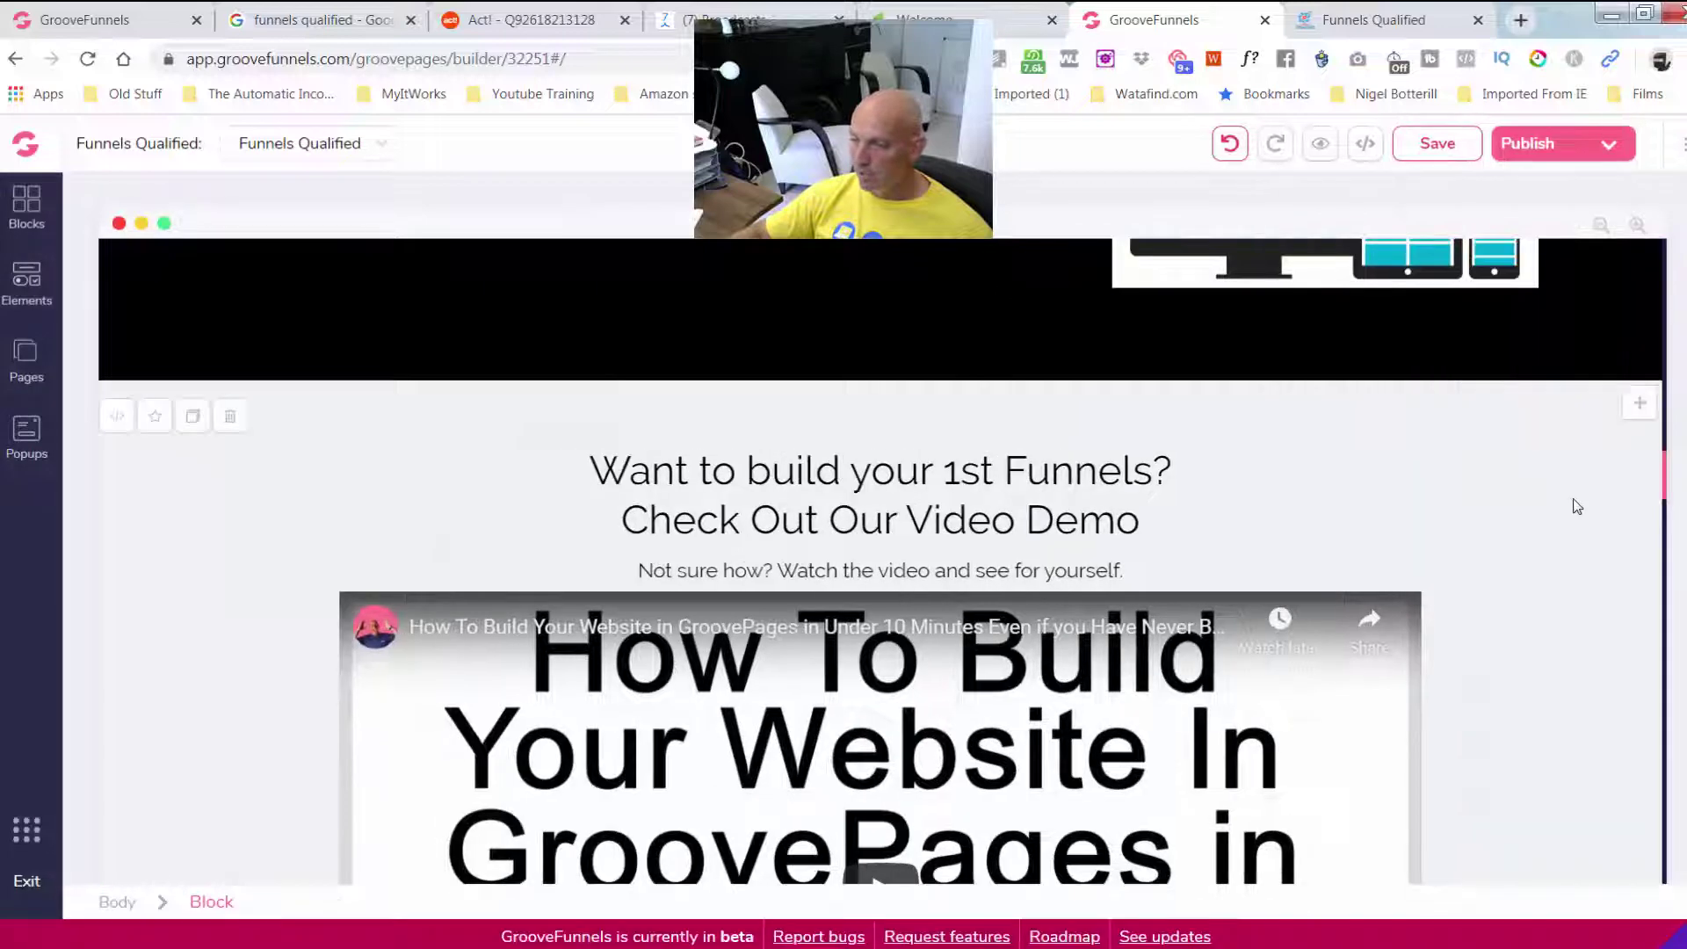
Save the testimonials heading block and the testimonial photos block as favourites
scroll(1573, 505, down, 5)
scroll(1579, 512, down, 5)
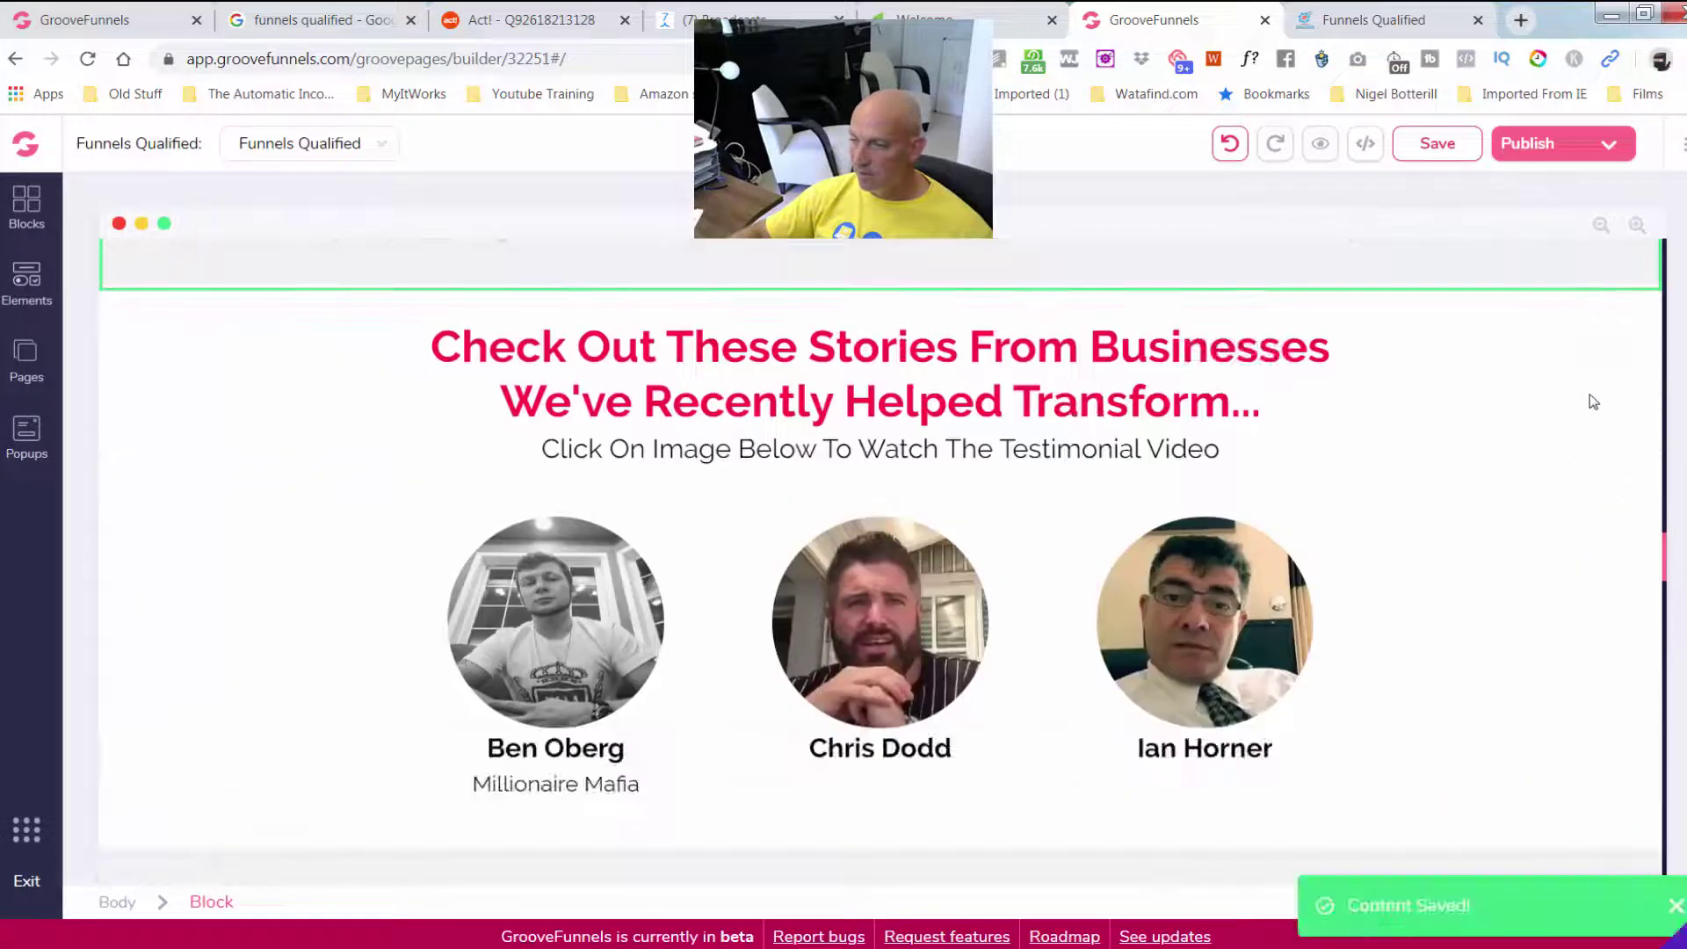
click(1607, 322)
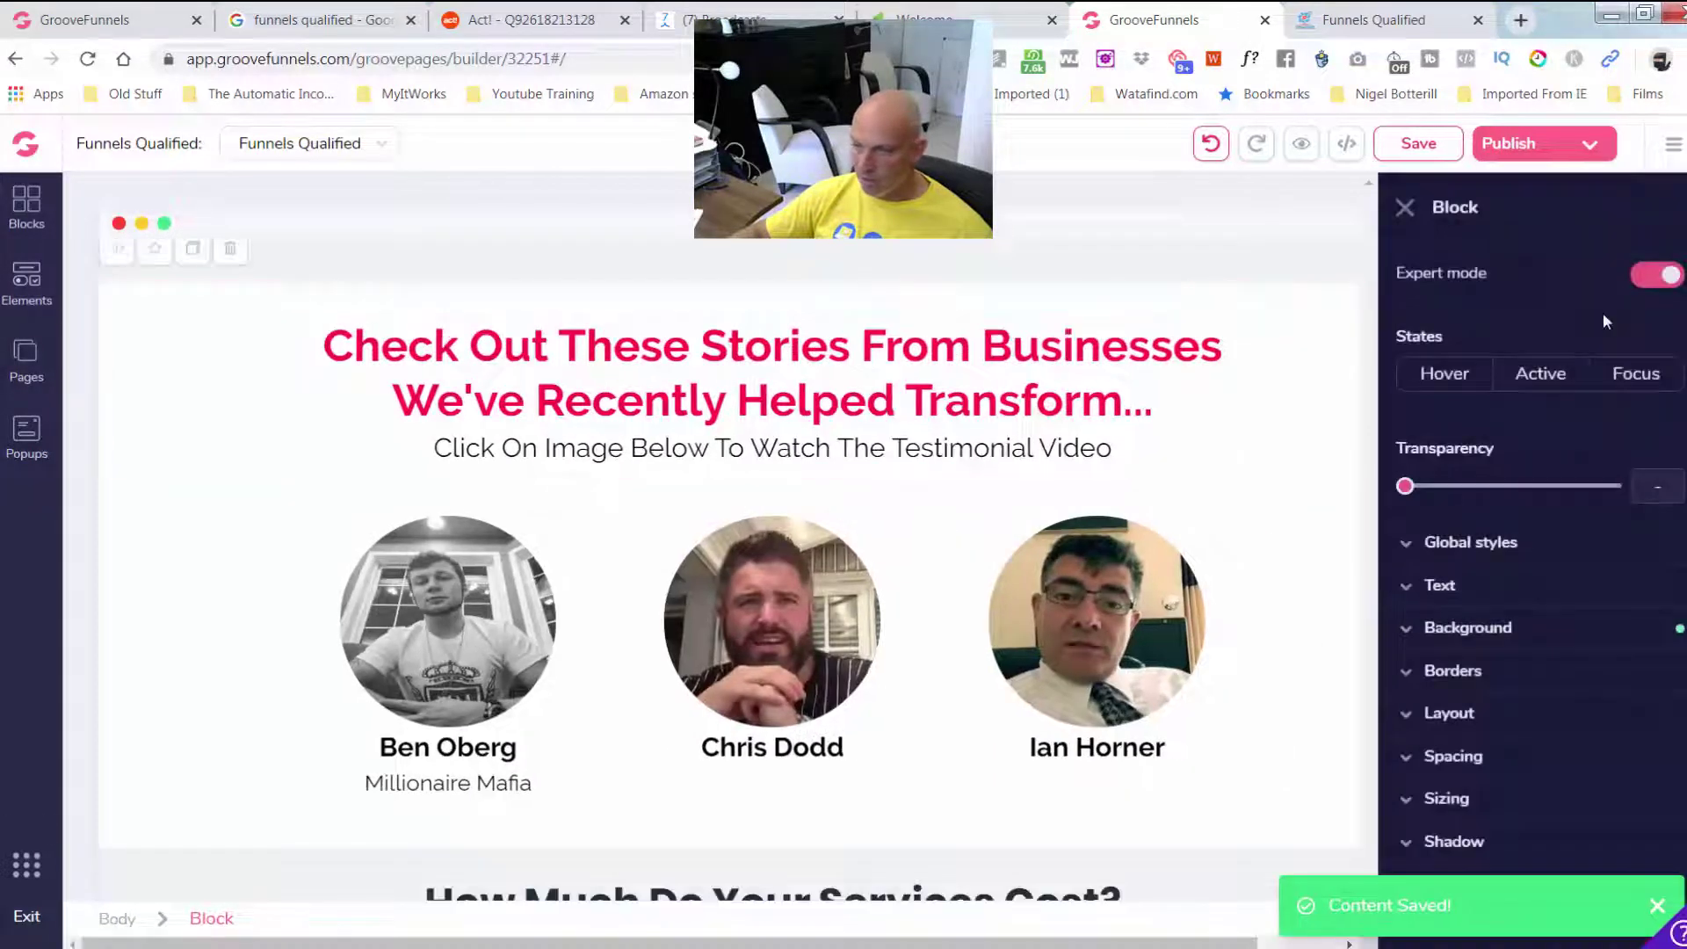
click(155, 250)
click(901, 726)
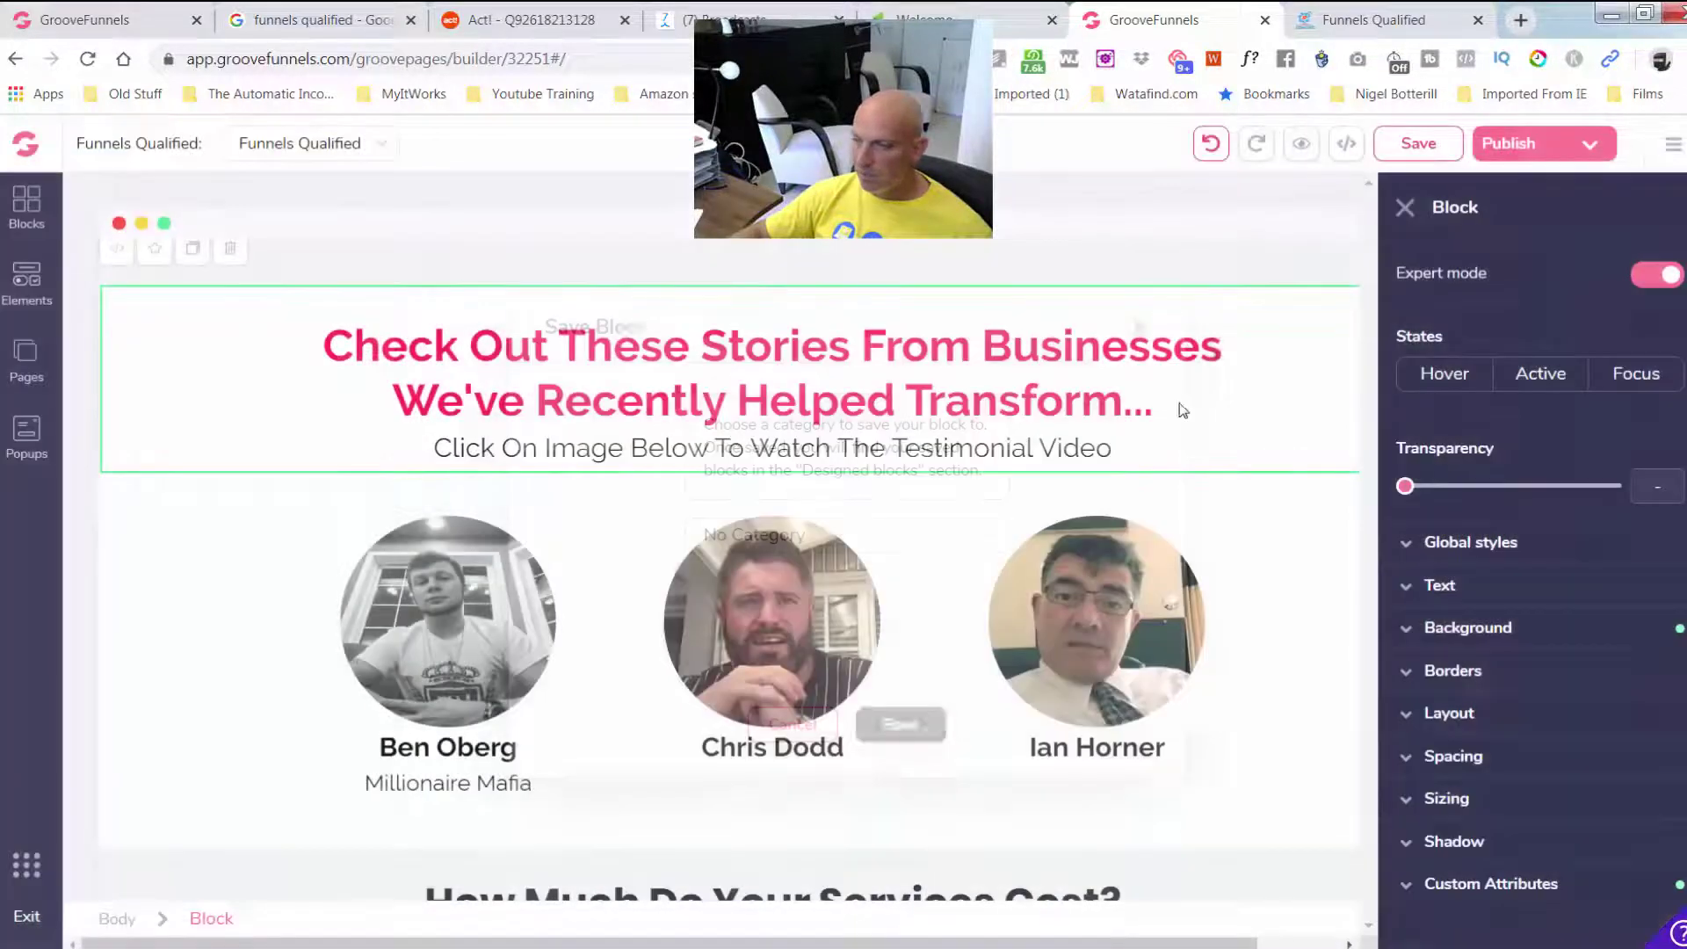
click(1399, 218)
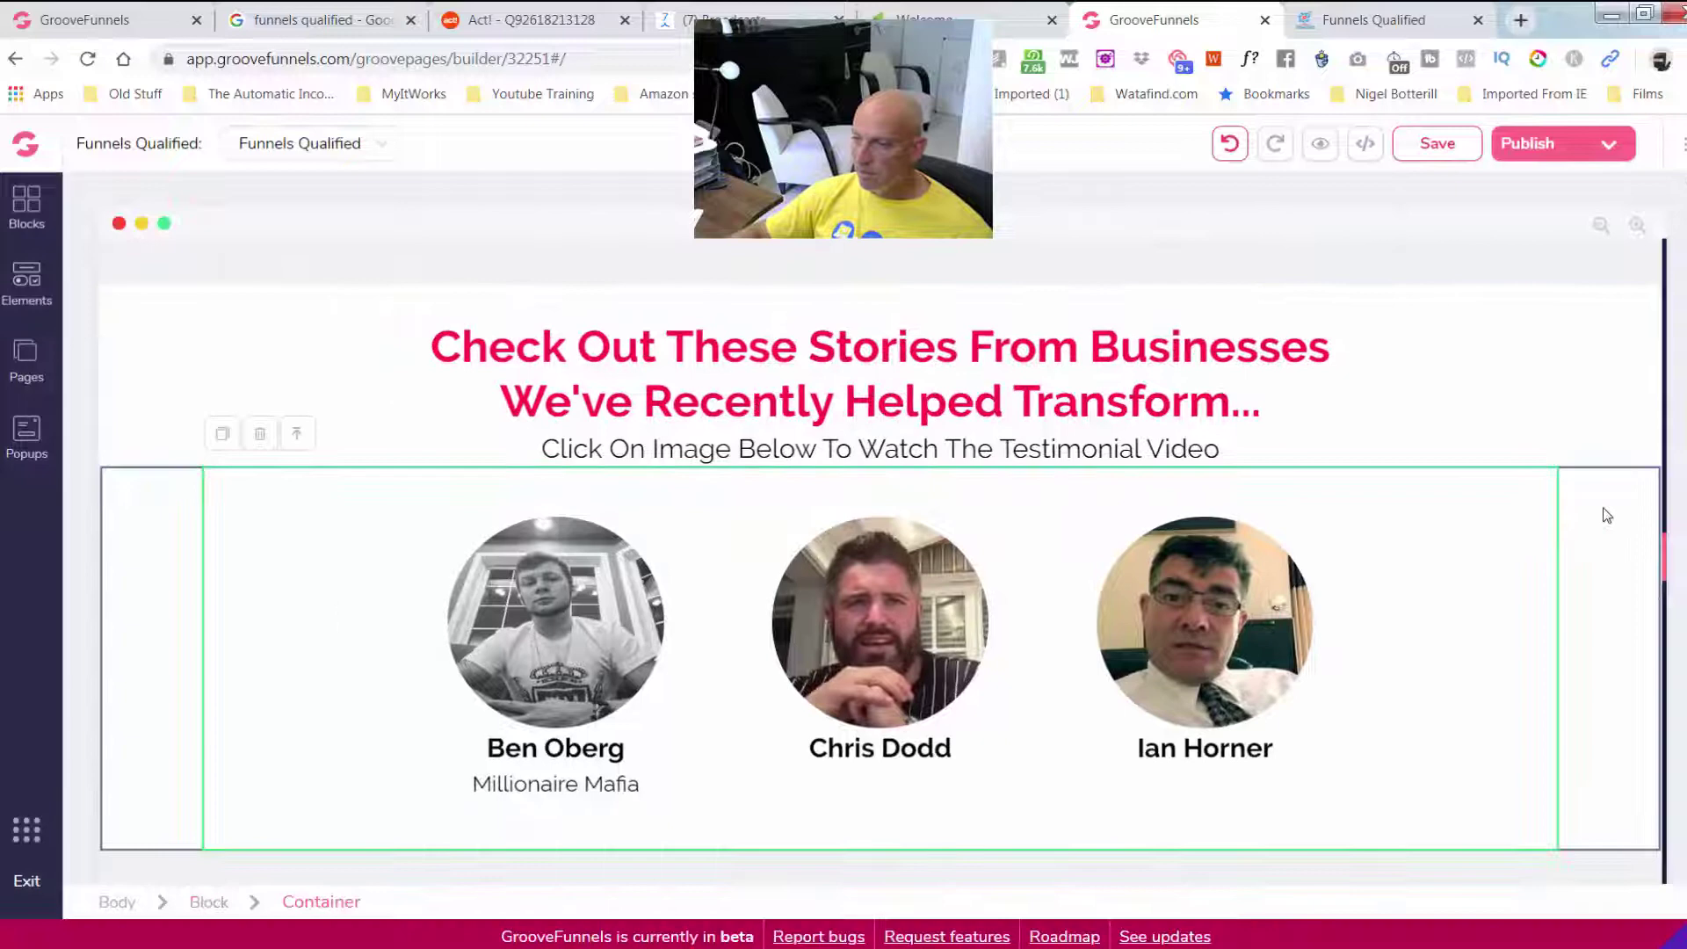
click(1615, 510)
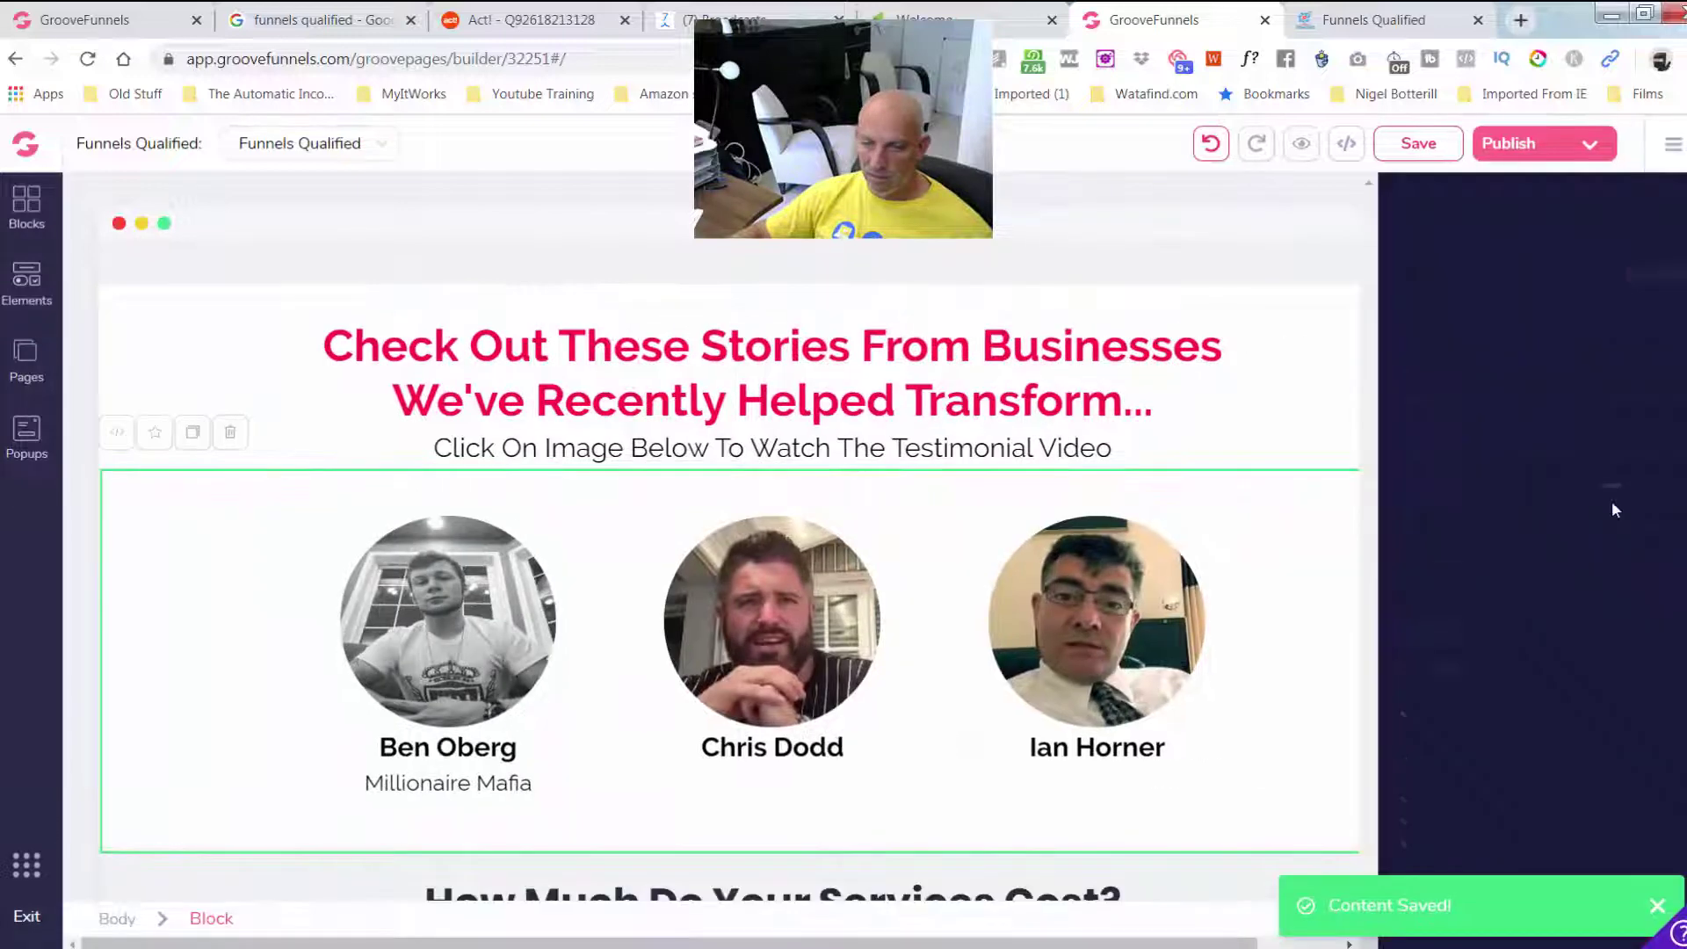
click(154, 431)
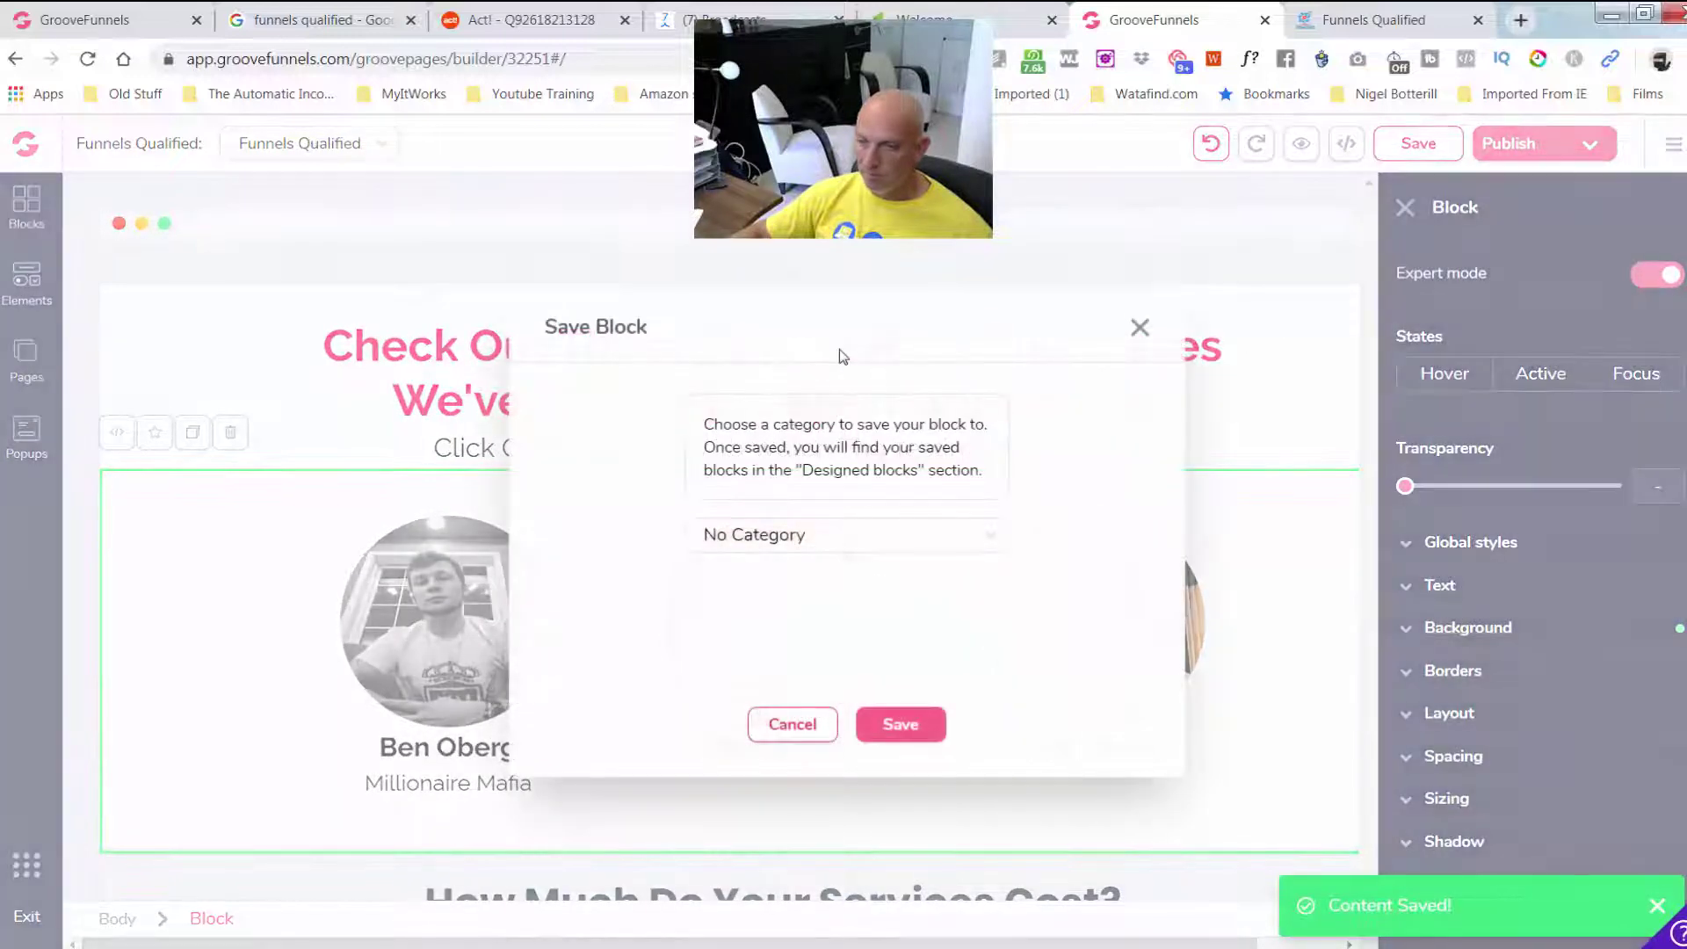
click(901, 724)
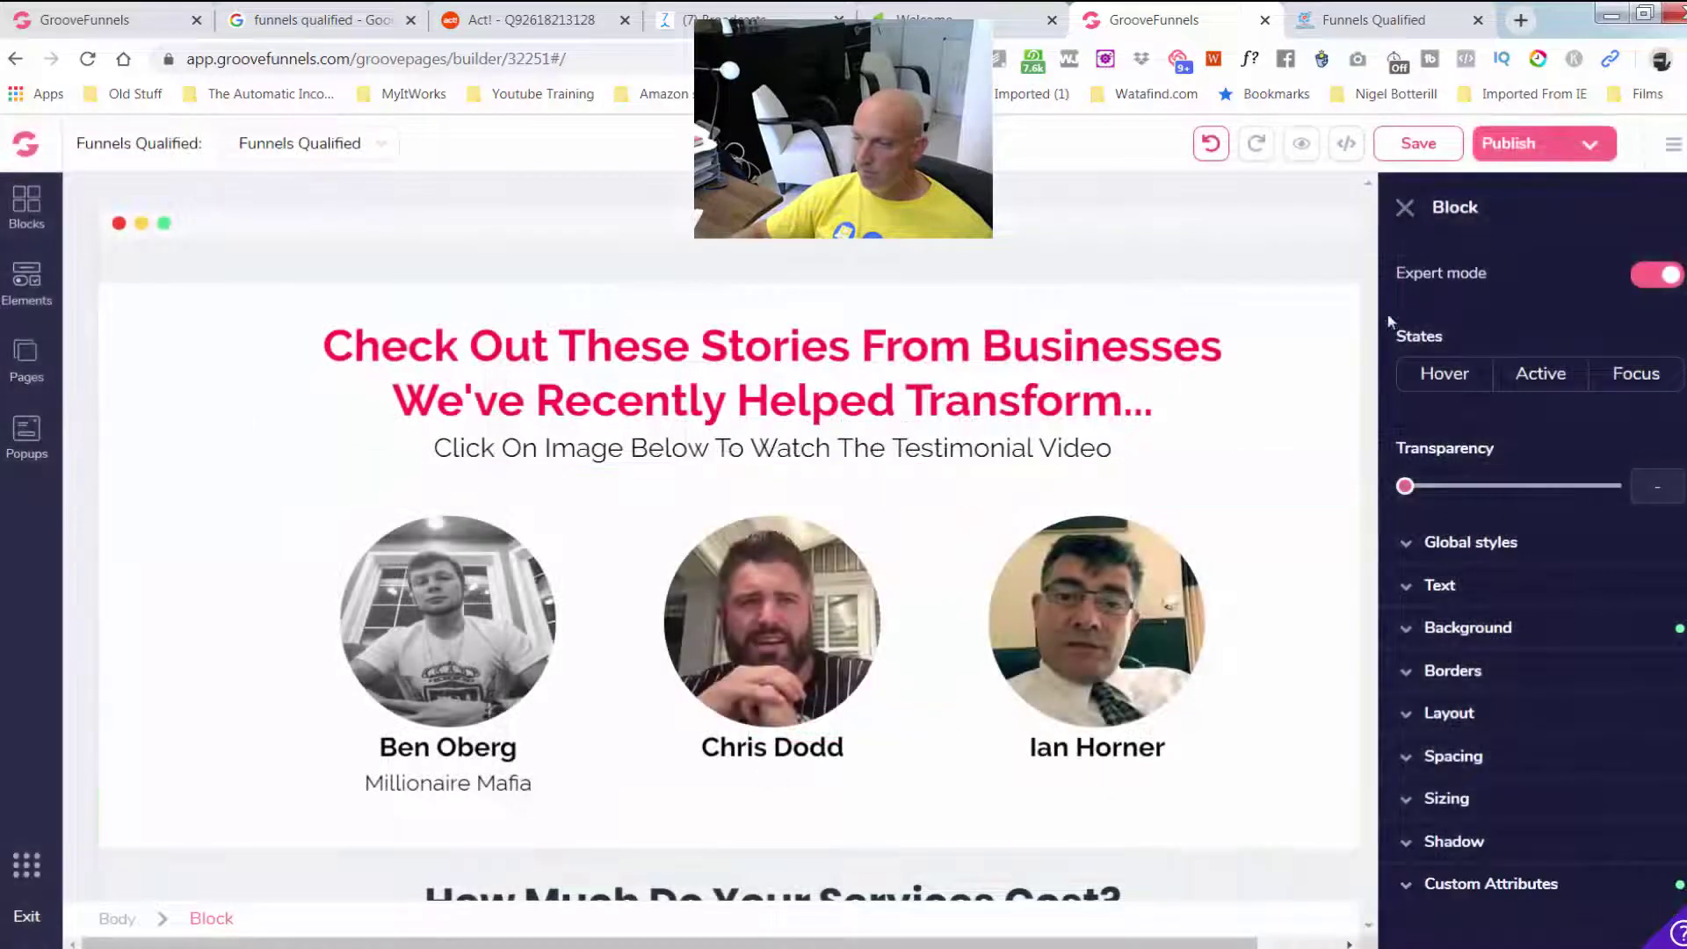
click(1406, 210)
Save the pricing packages block as a favourite block
scroll(1585, 571, down, 4)
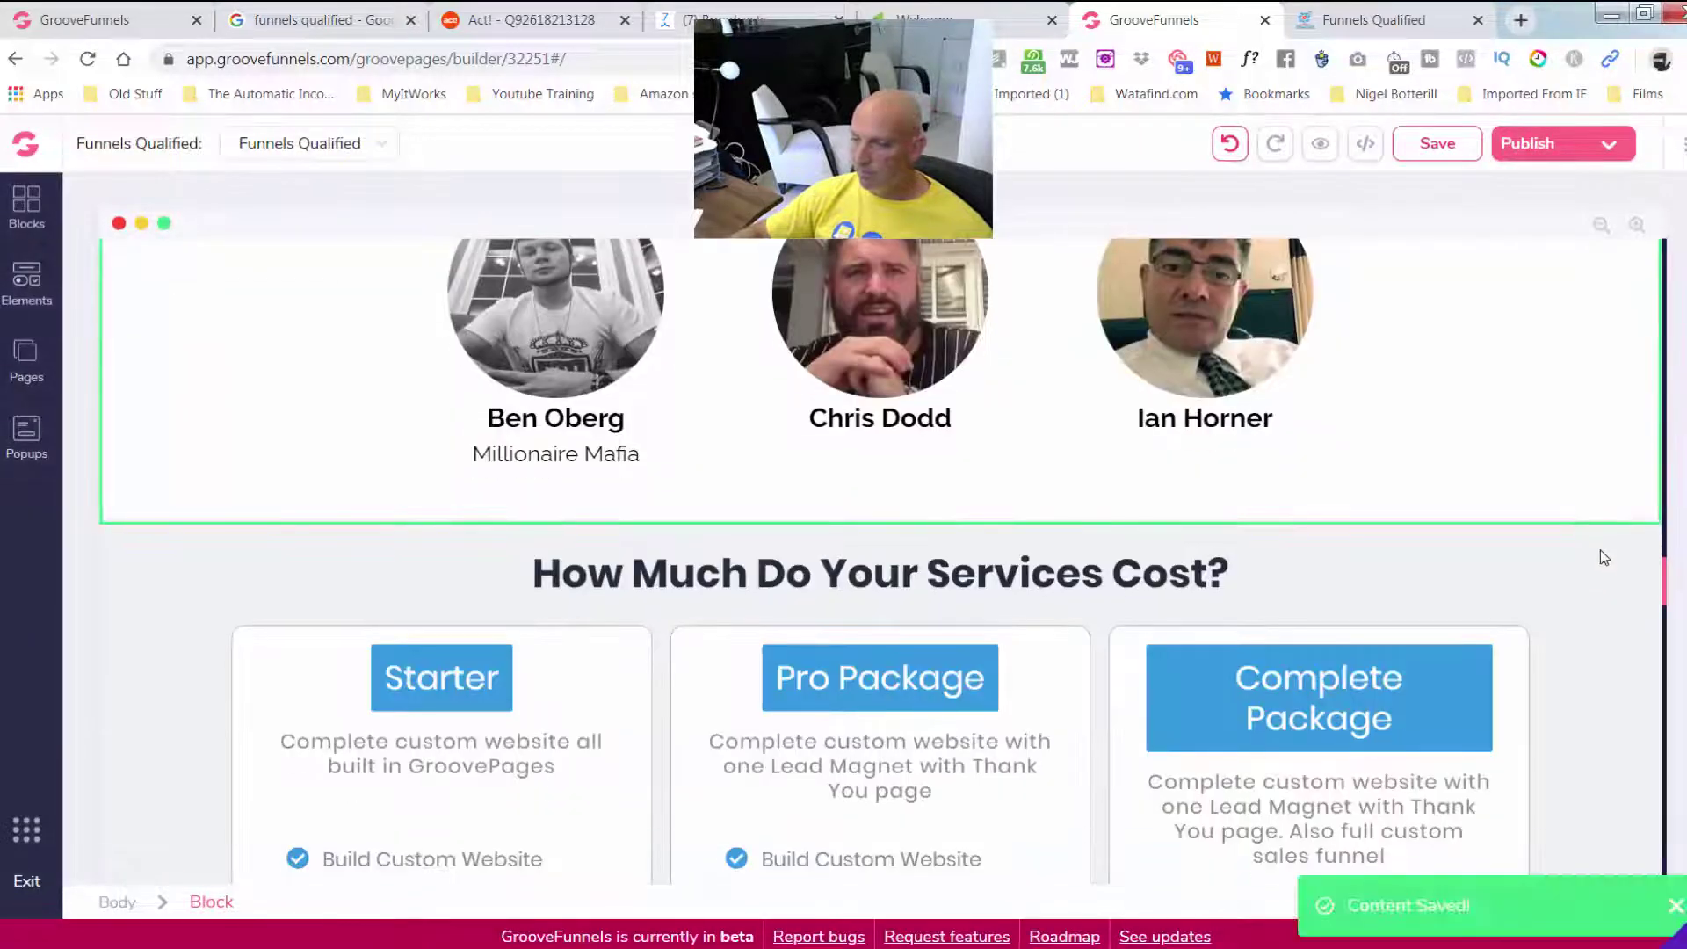
click(1600, 550)
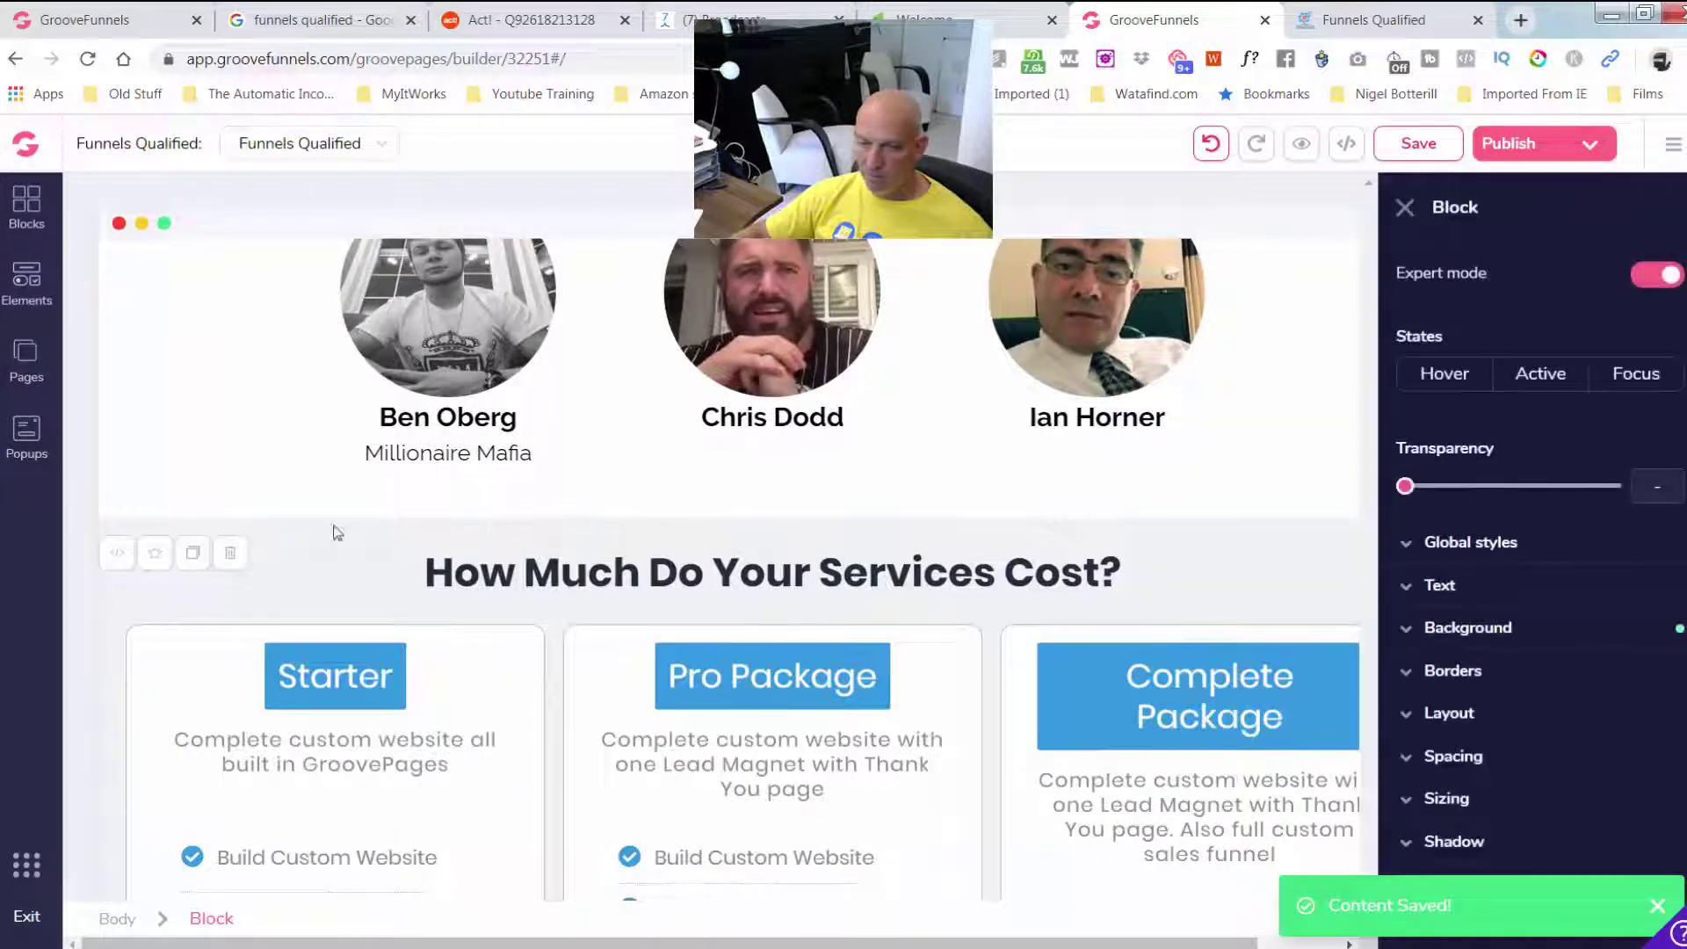
click(154, 552)
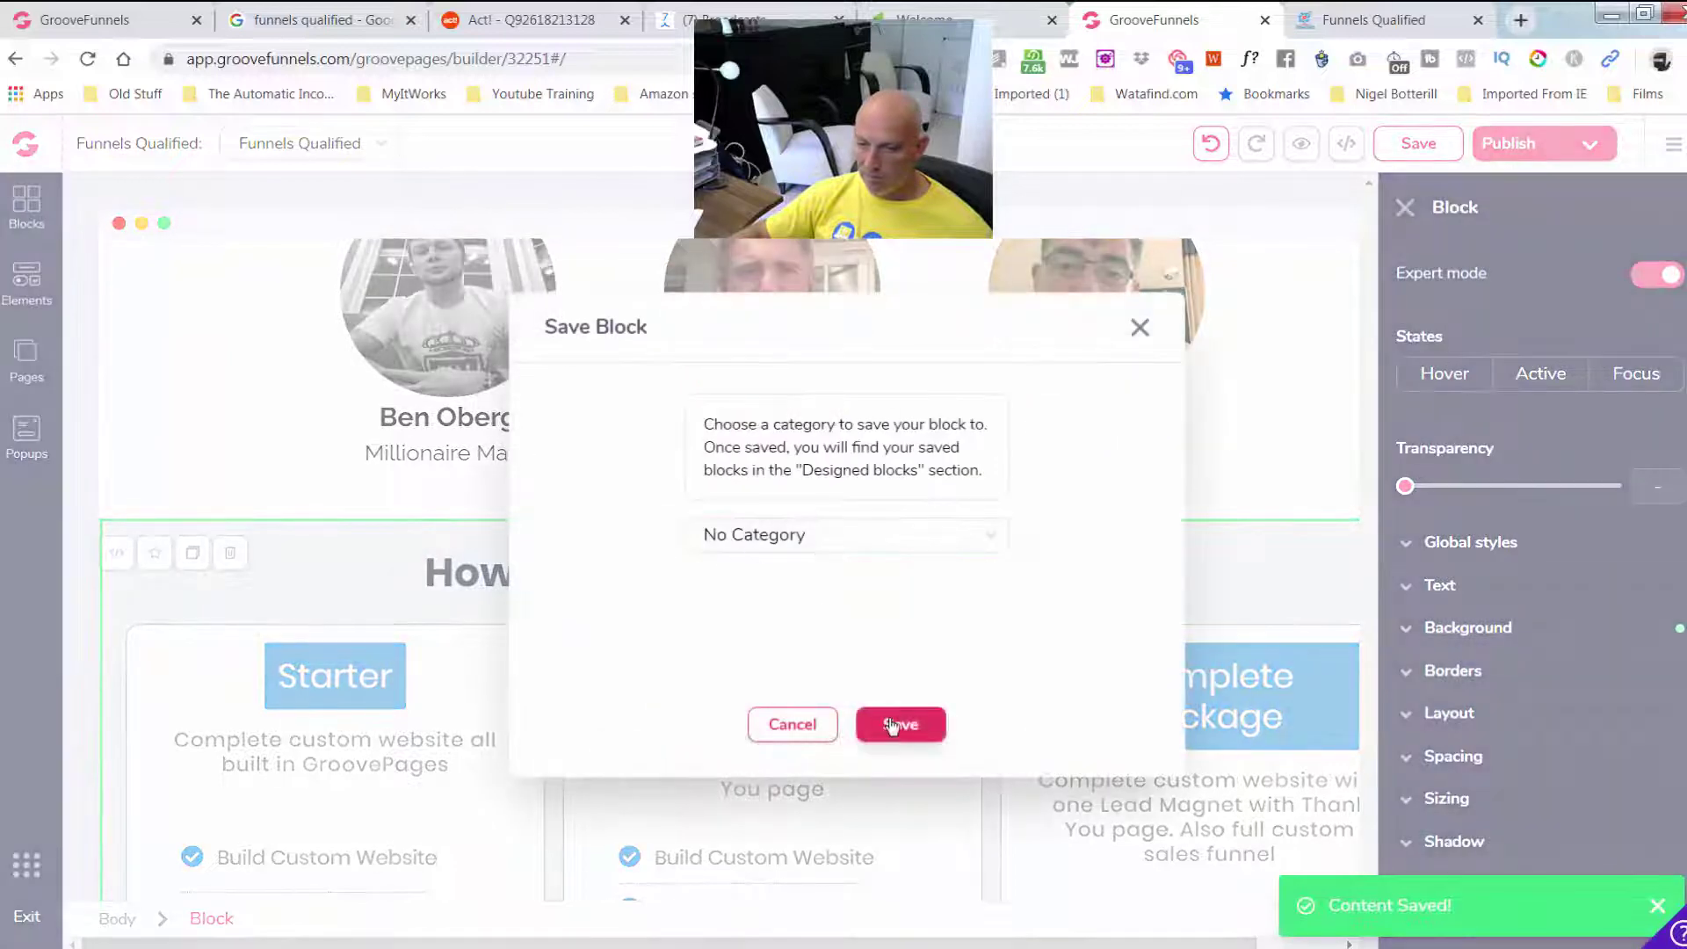
click(898, 722)
scroll(1336, 380, down, 8)
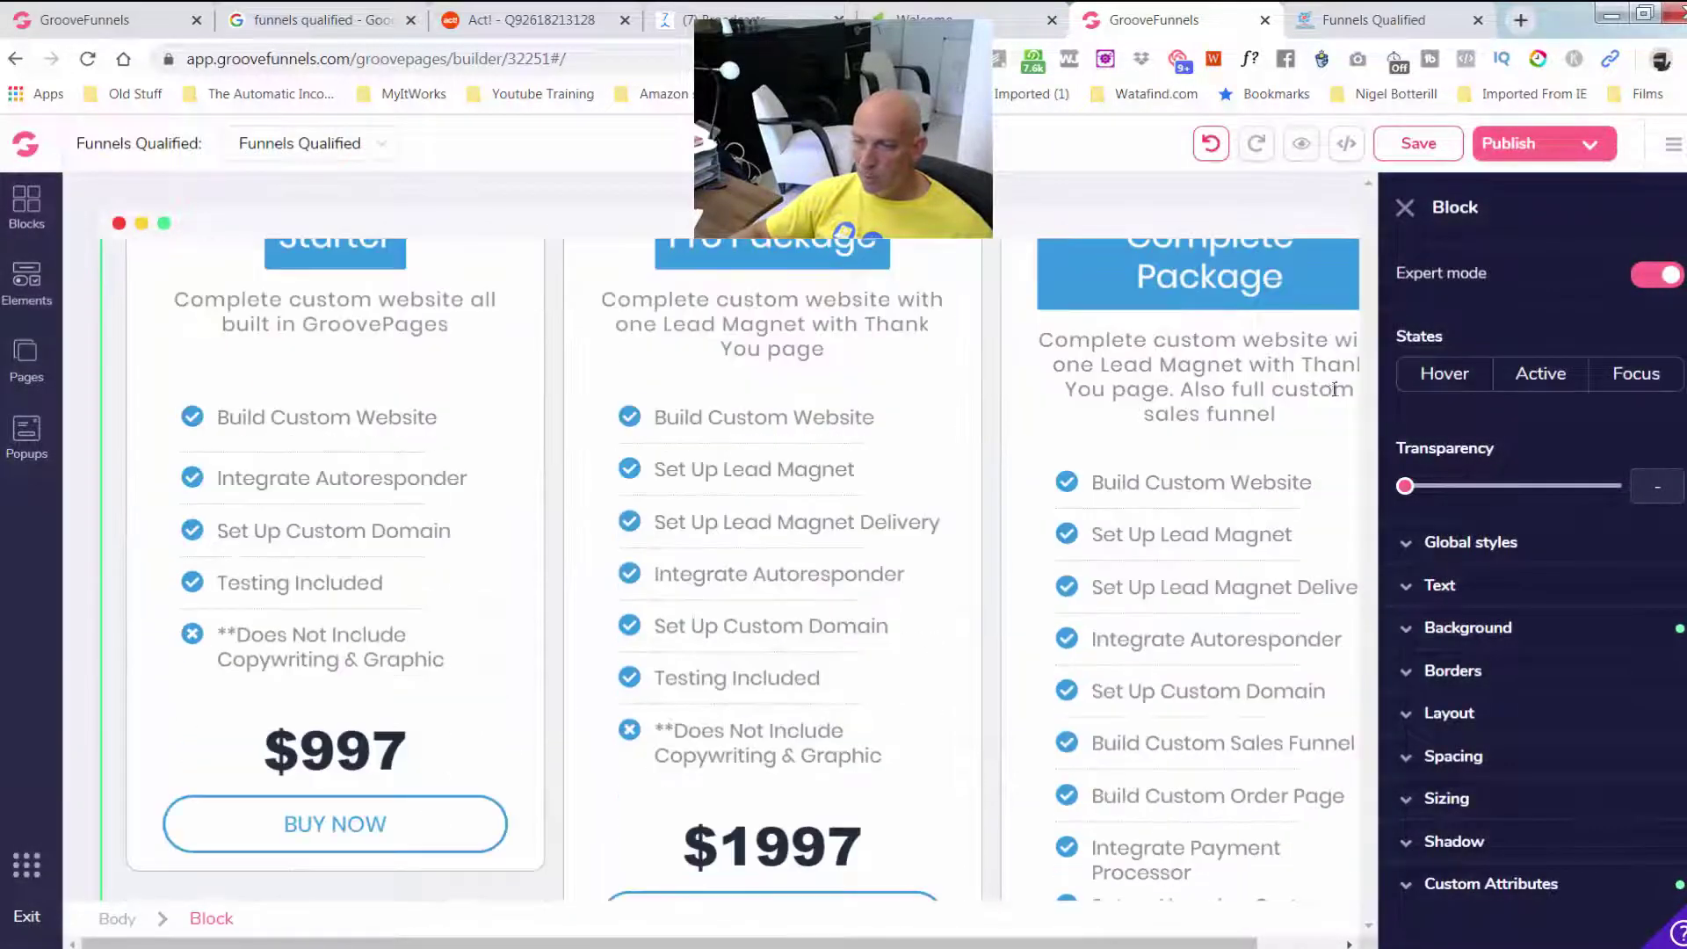
scroll(940, 538, down, 4)
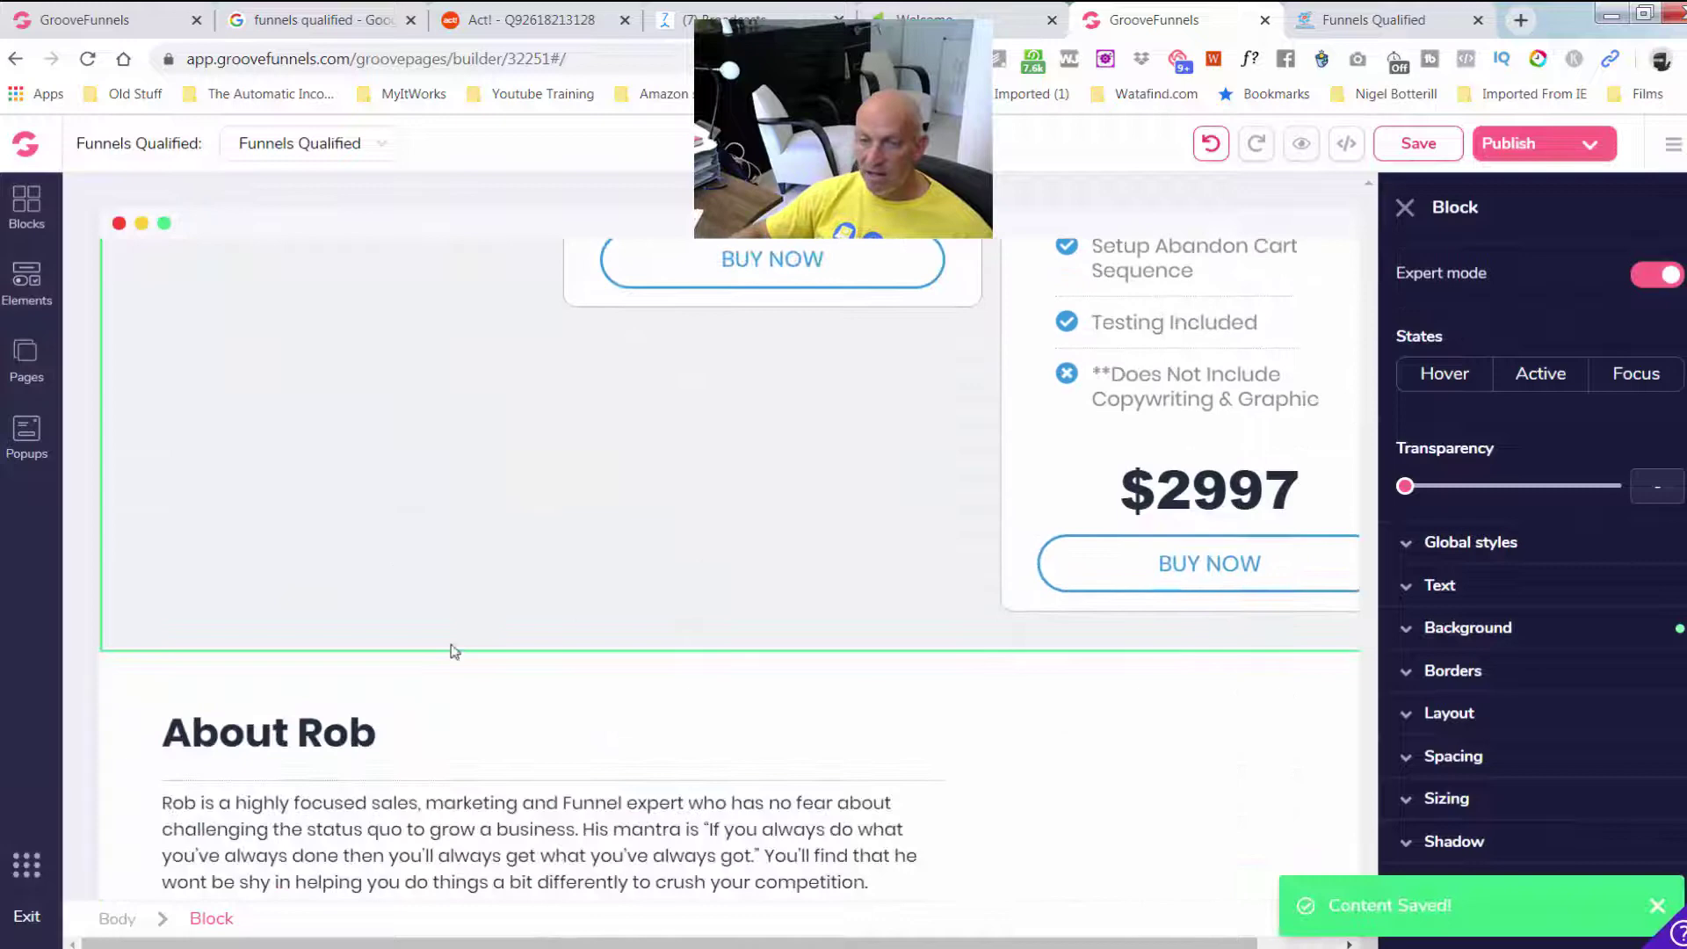
click(1406, 210)
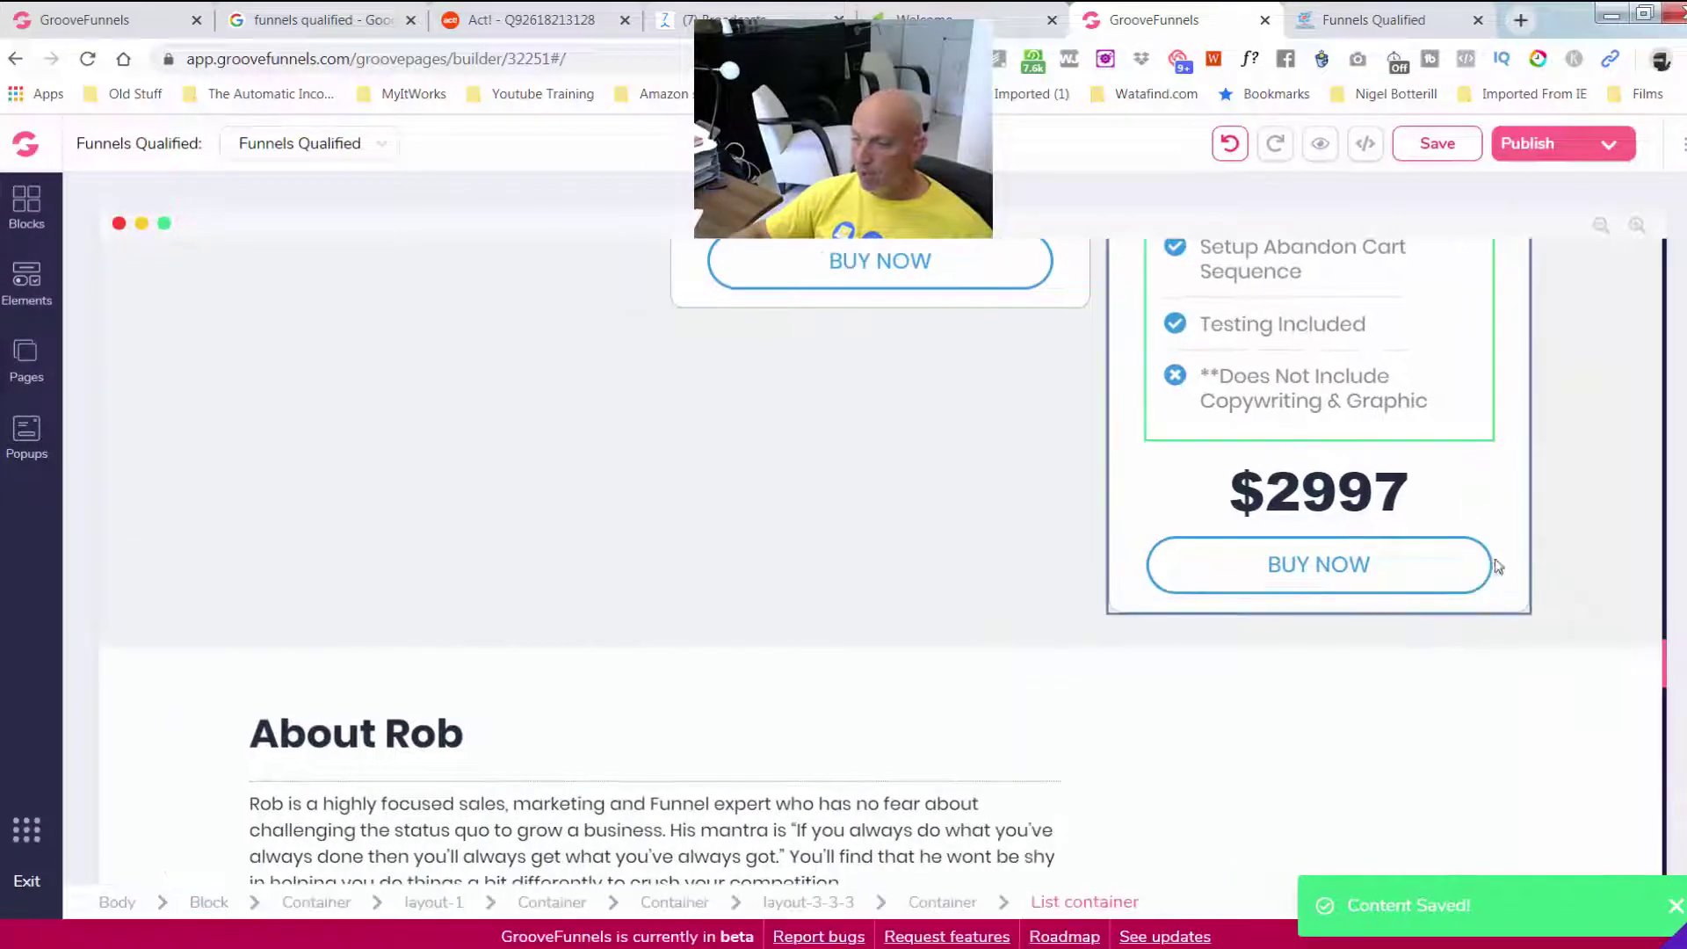
Save the About Rob section as a favourite block
click(1589, 670)
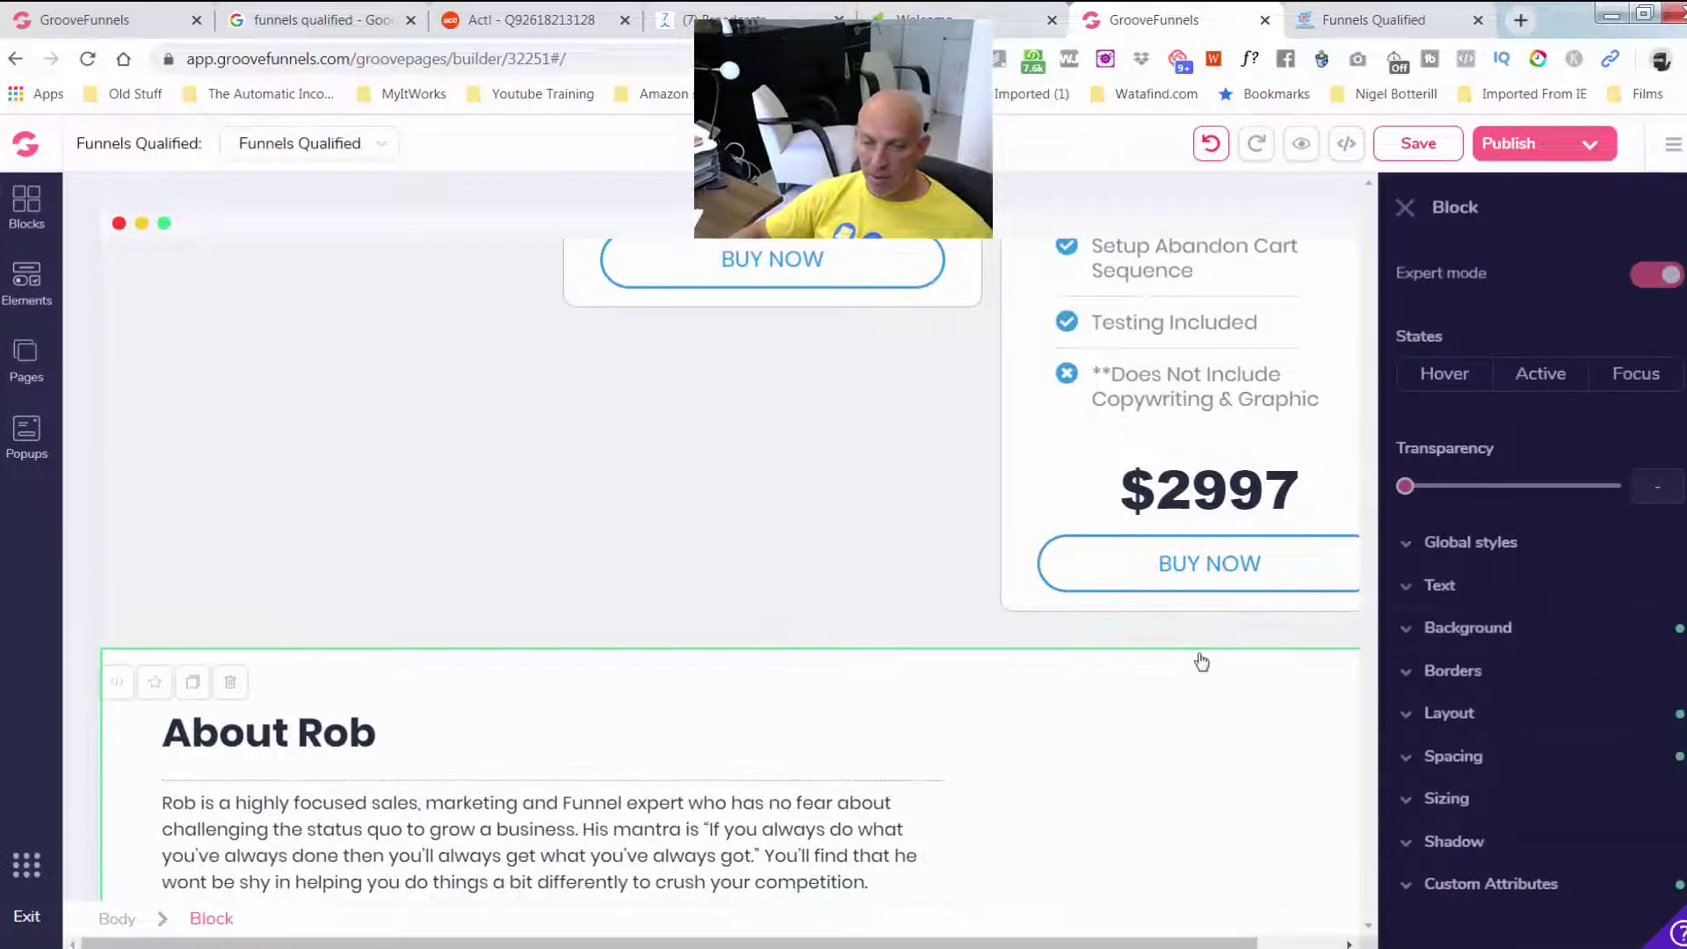
click(153, 686)
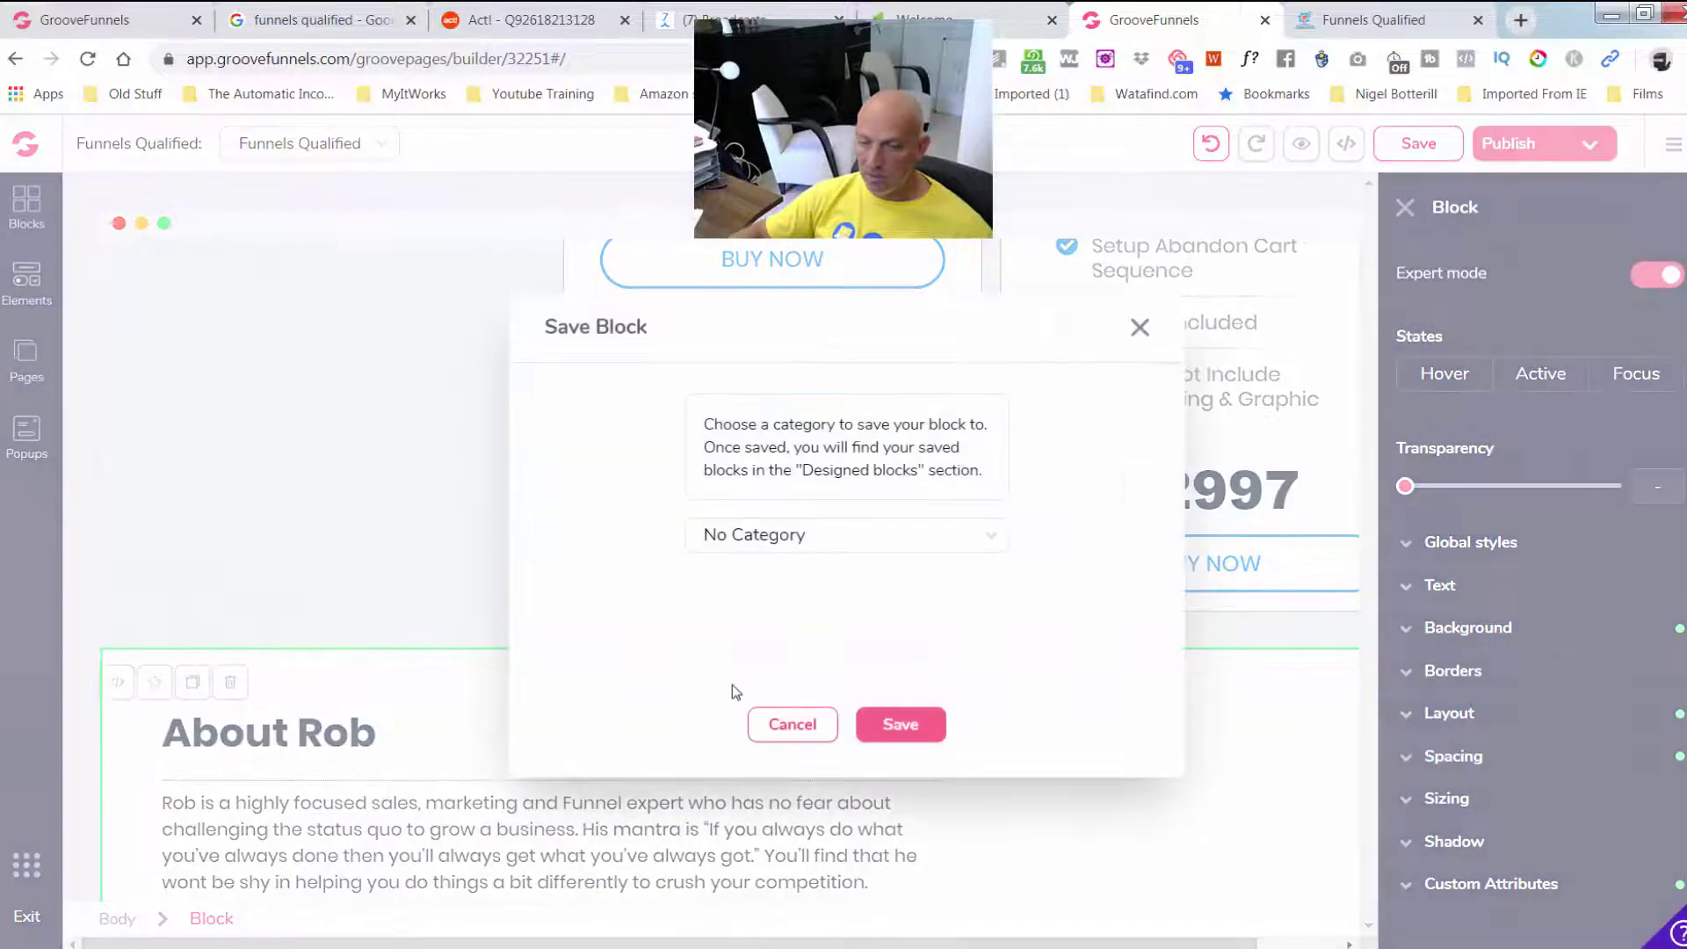
click(900, 724)
scroll(1279, 481, down, 15)
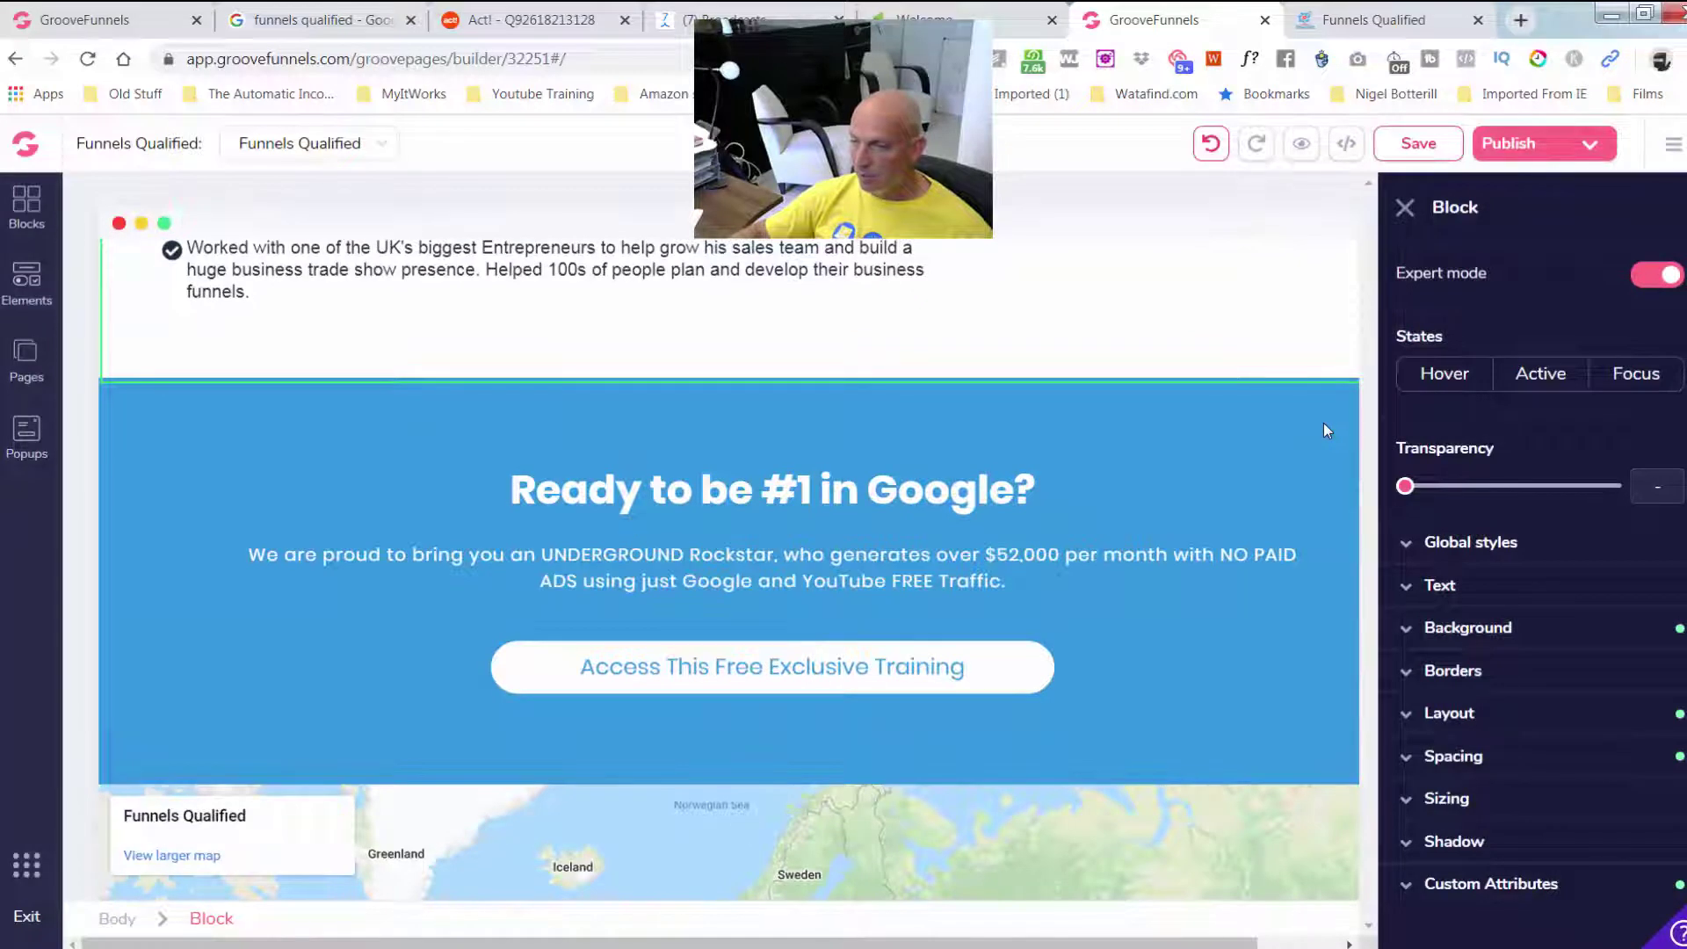
Save the blue 'Ready to be #1 in Google?' block as a favourite, then dismiss the map's settings
click(1324, 428)
click(154, 349)
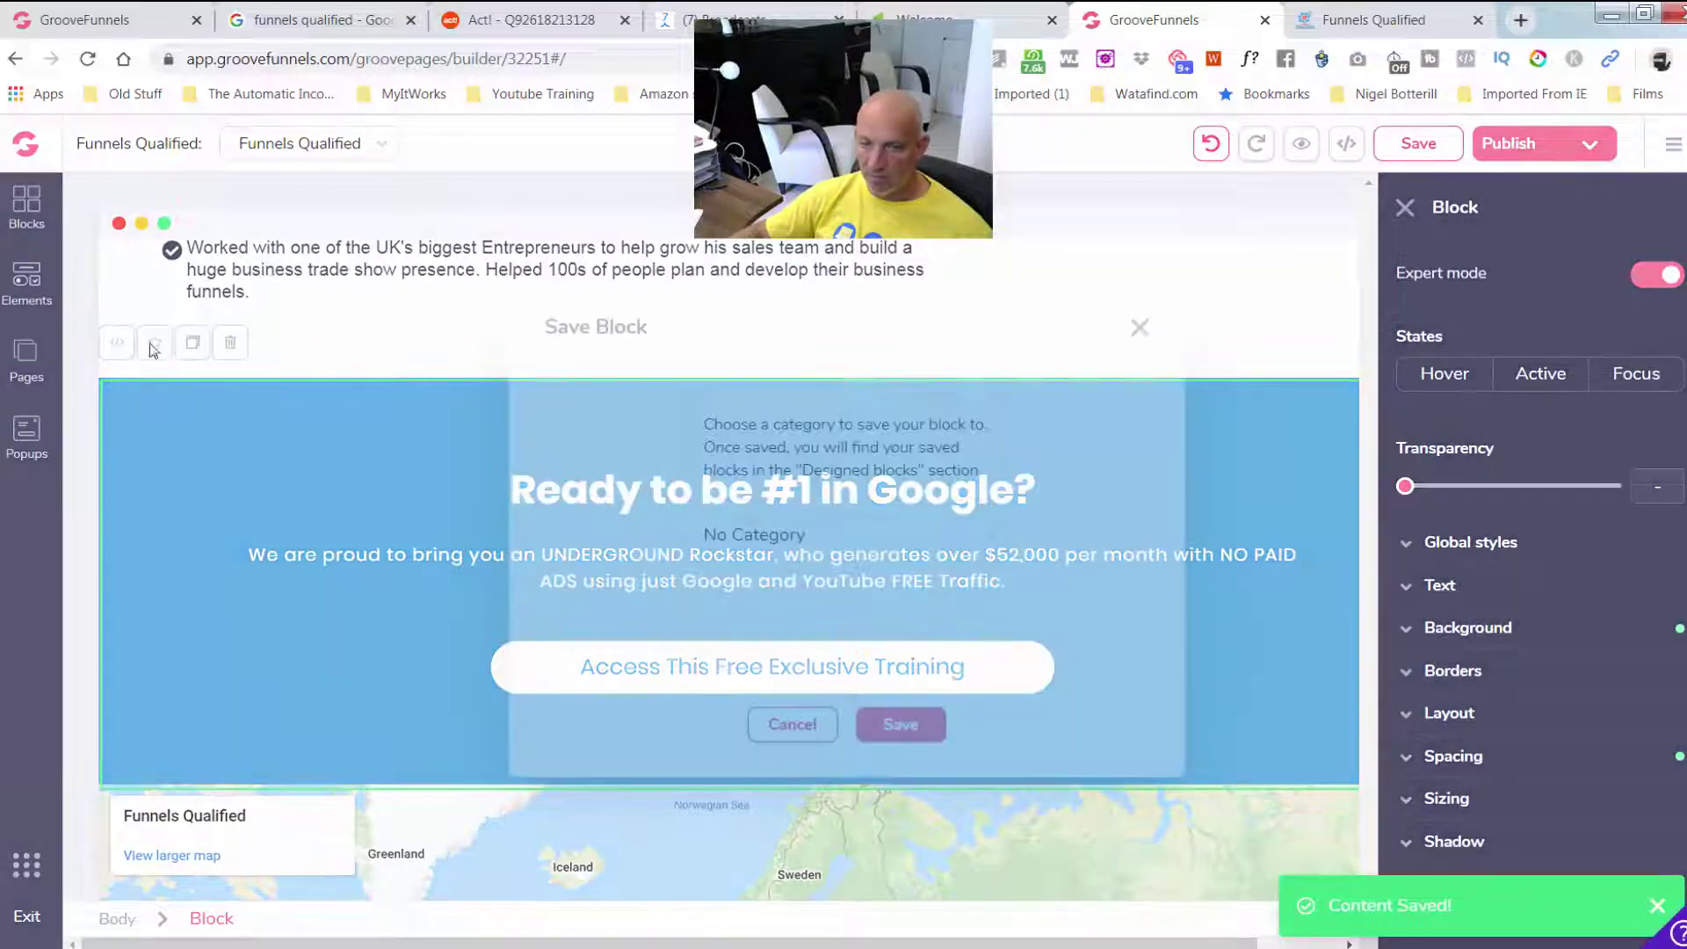
click(890, 725)
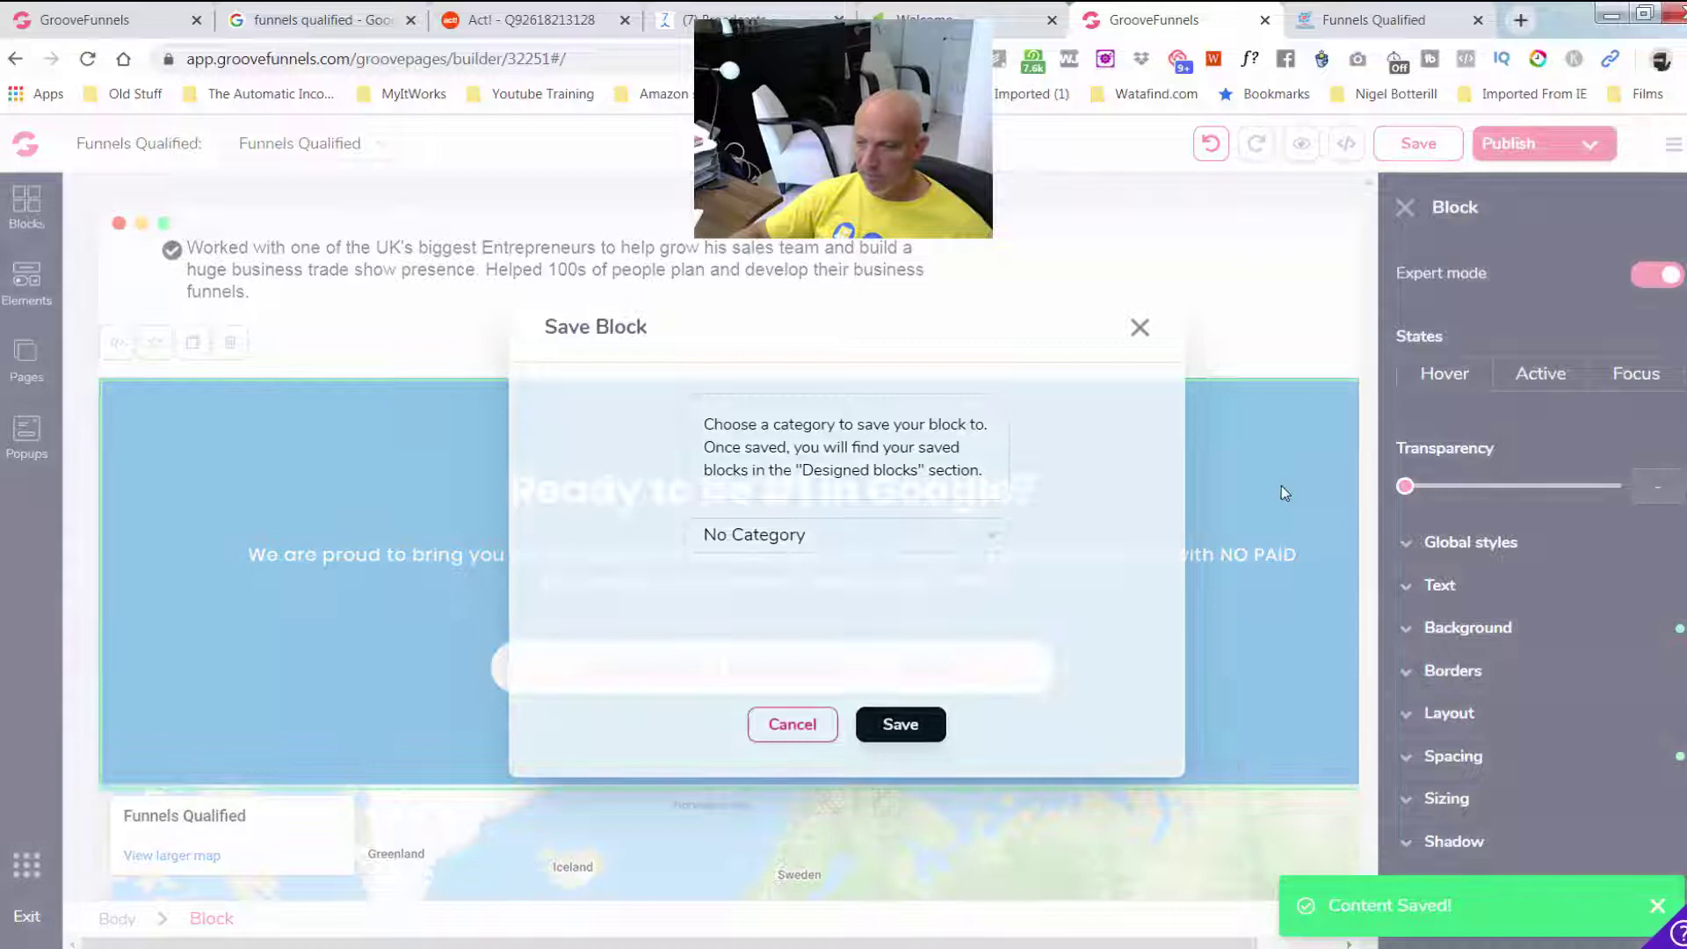
scroll(1285, 473, down, 3)
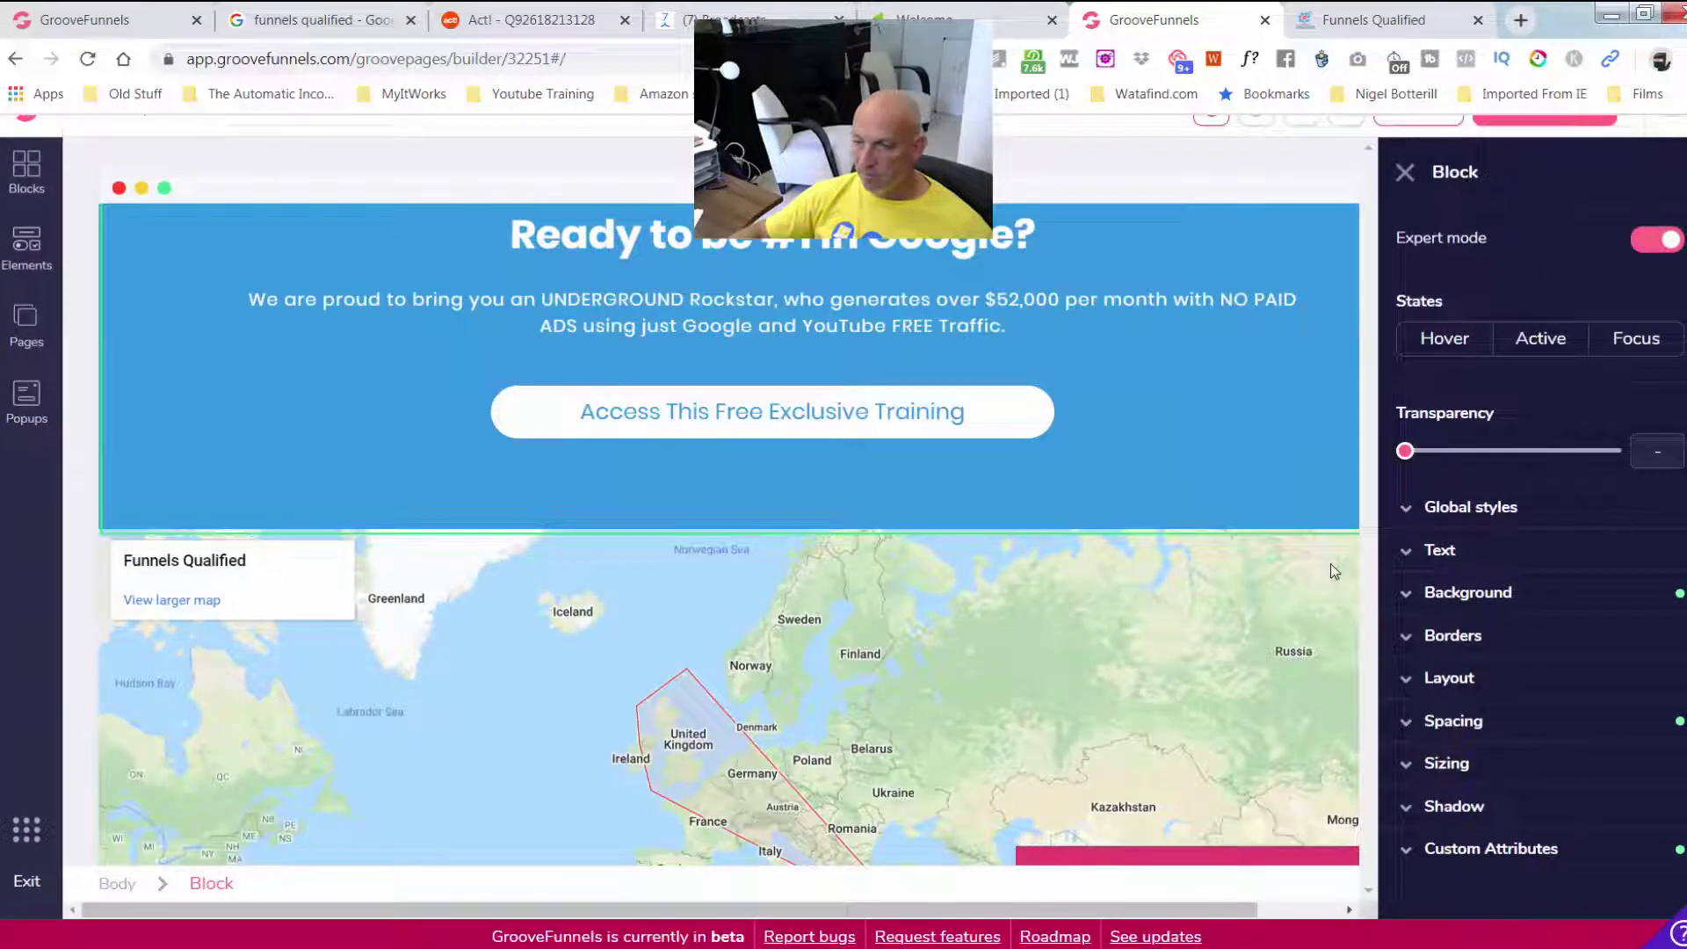
click(1331, 571)
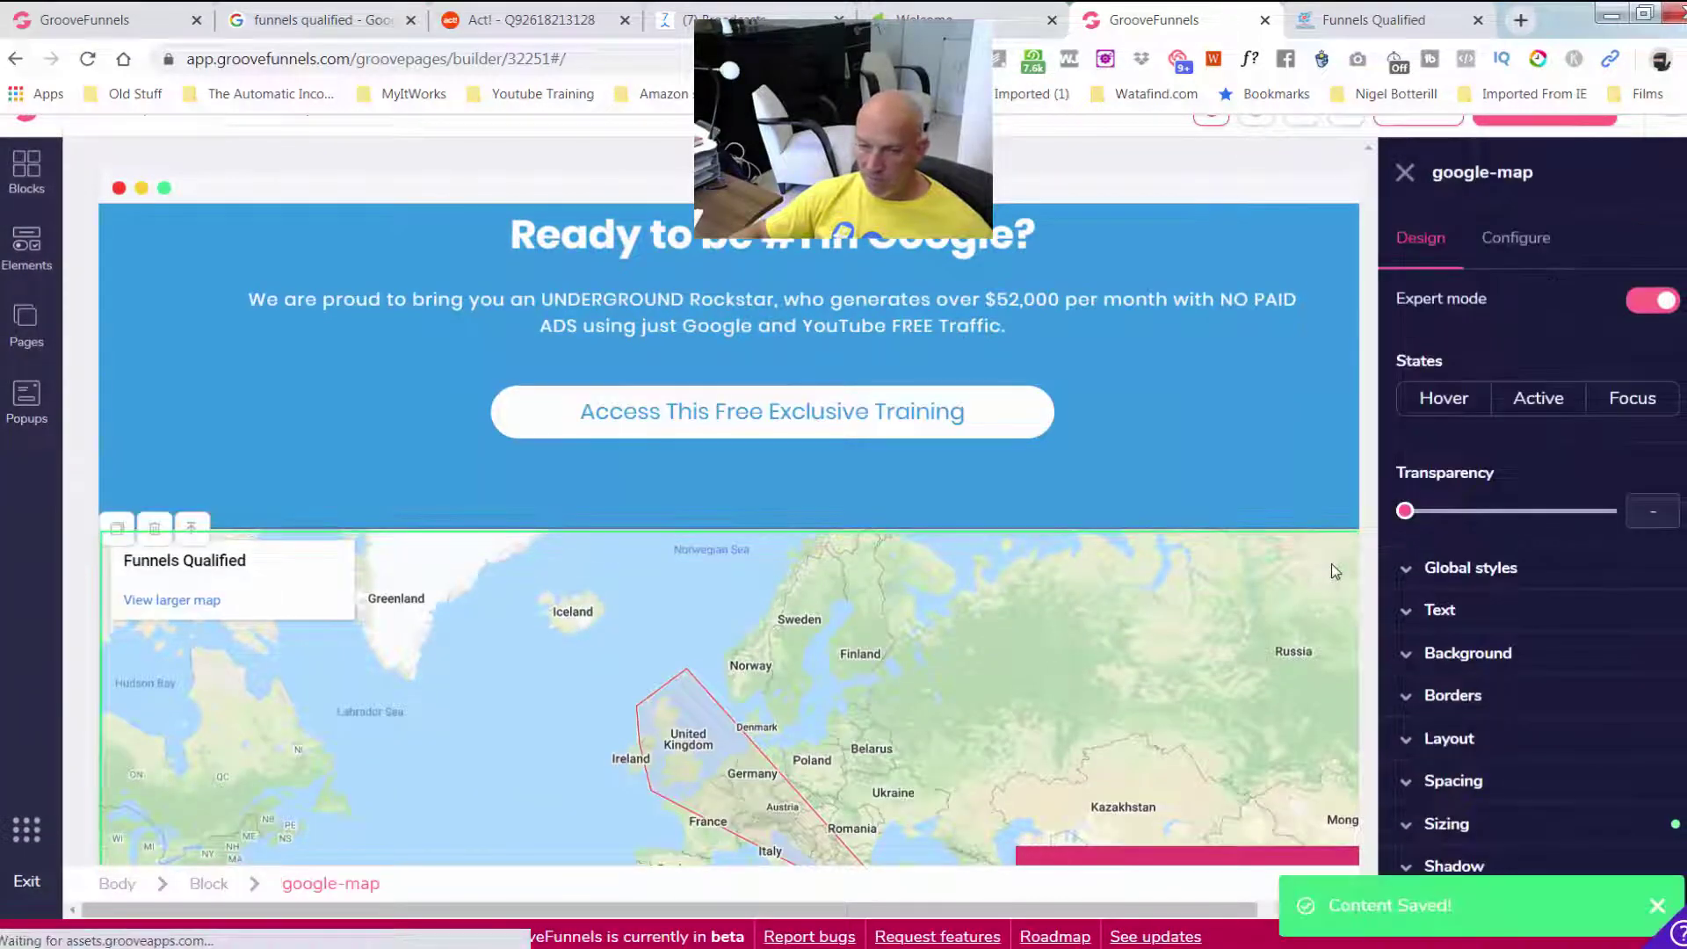
scroll(1332, 562, down, 3)
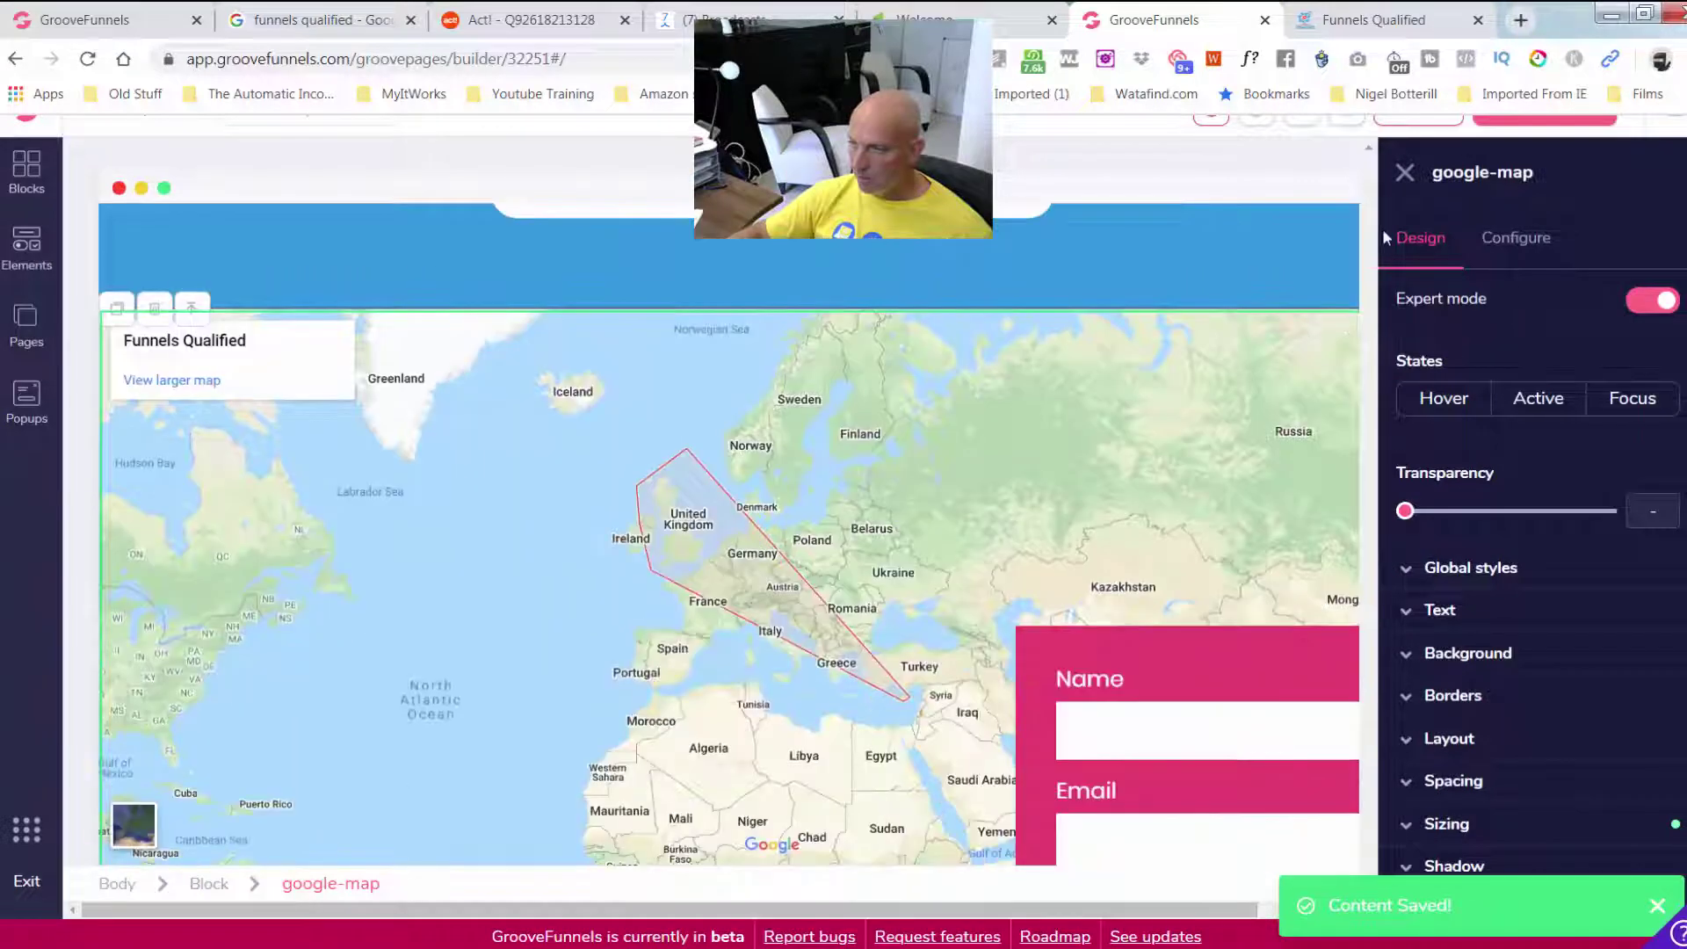
click(1405, 174)
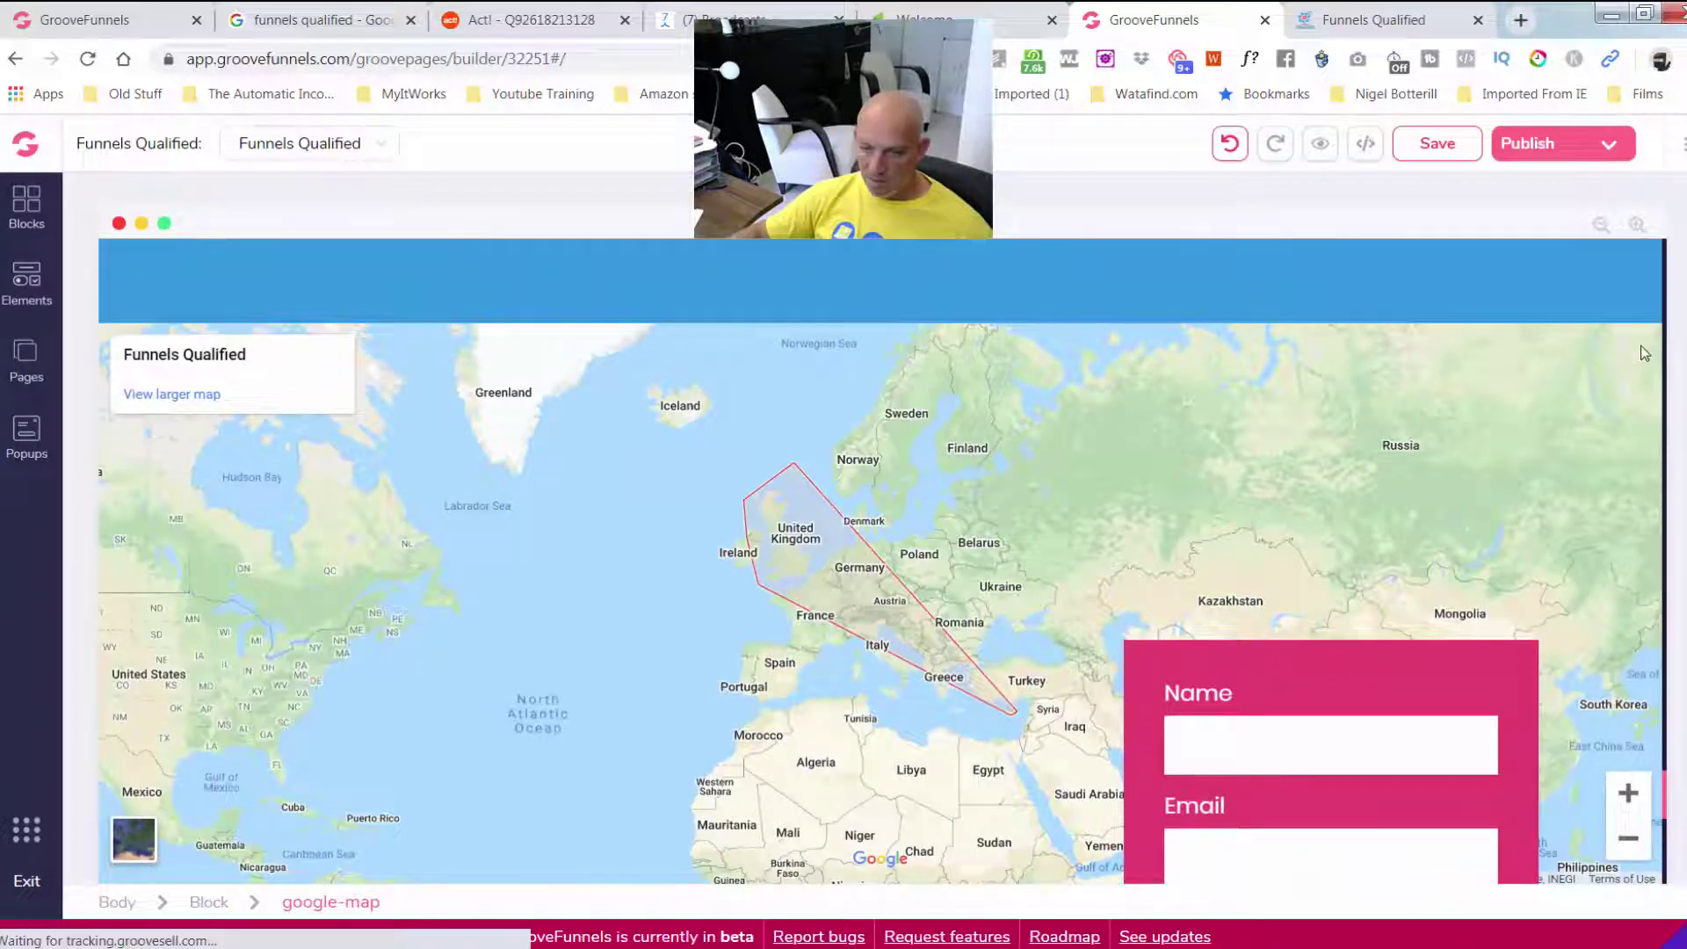
Select the block holding the map and contact form and save it as a designed block
click(521, 793)
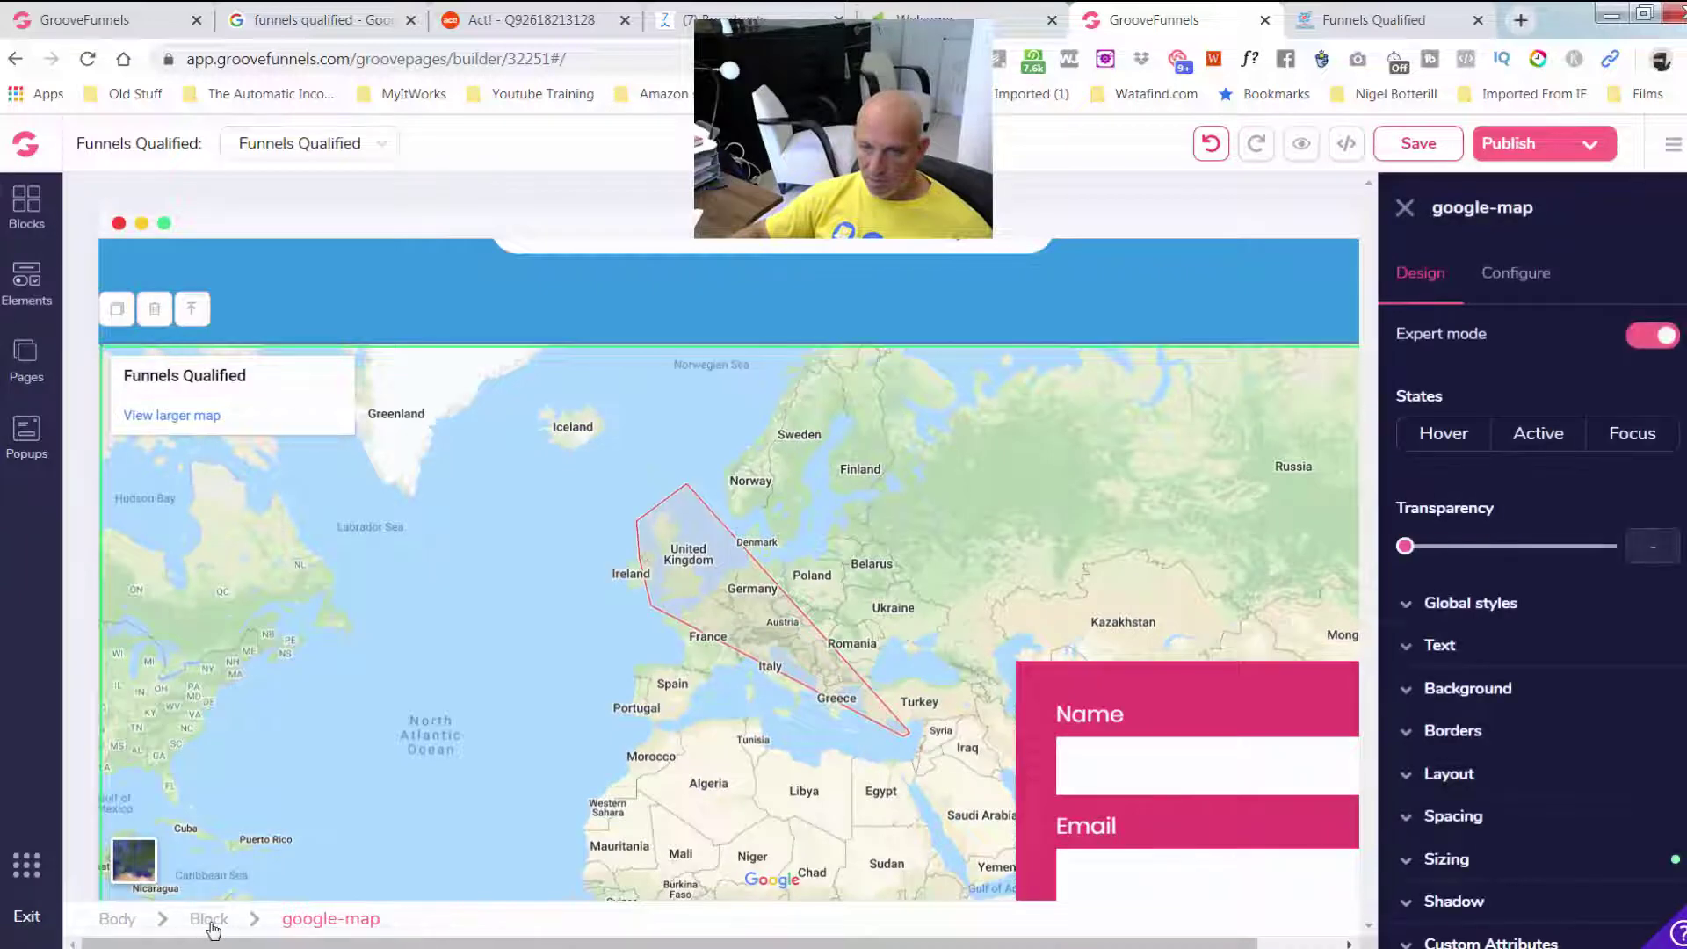
click(242, 909)
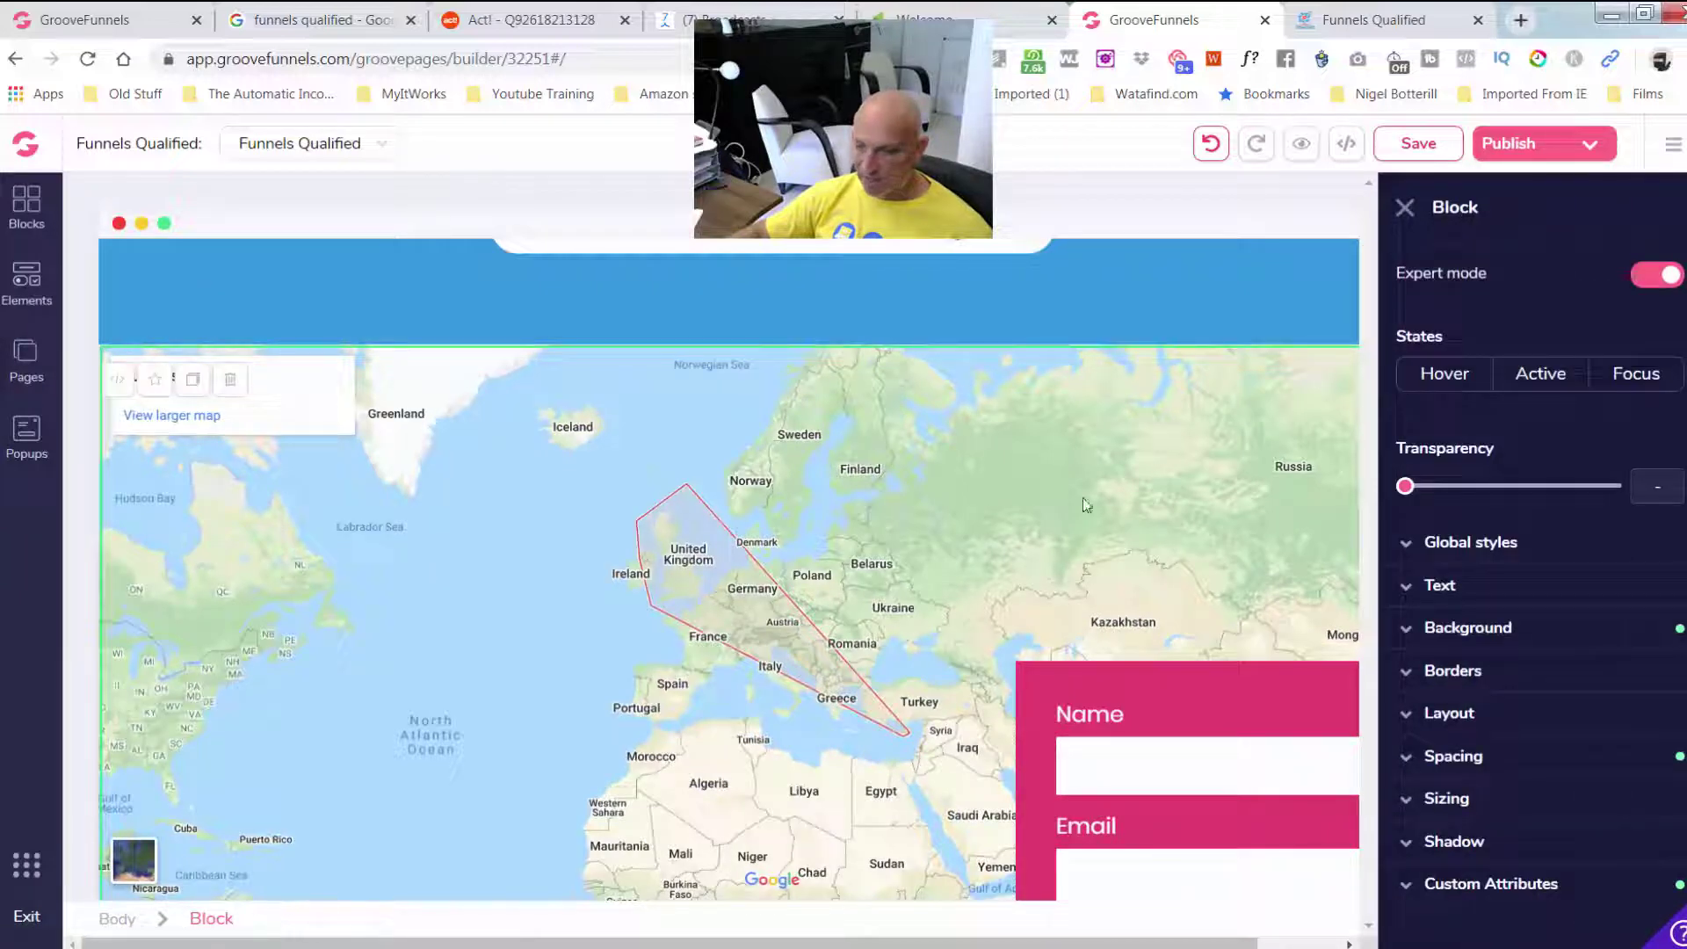
click(1052, 519)
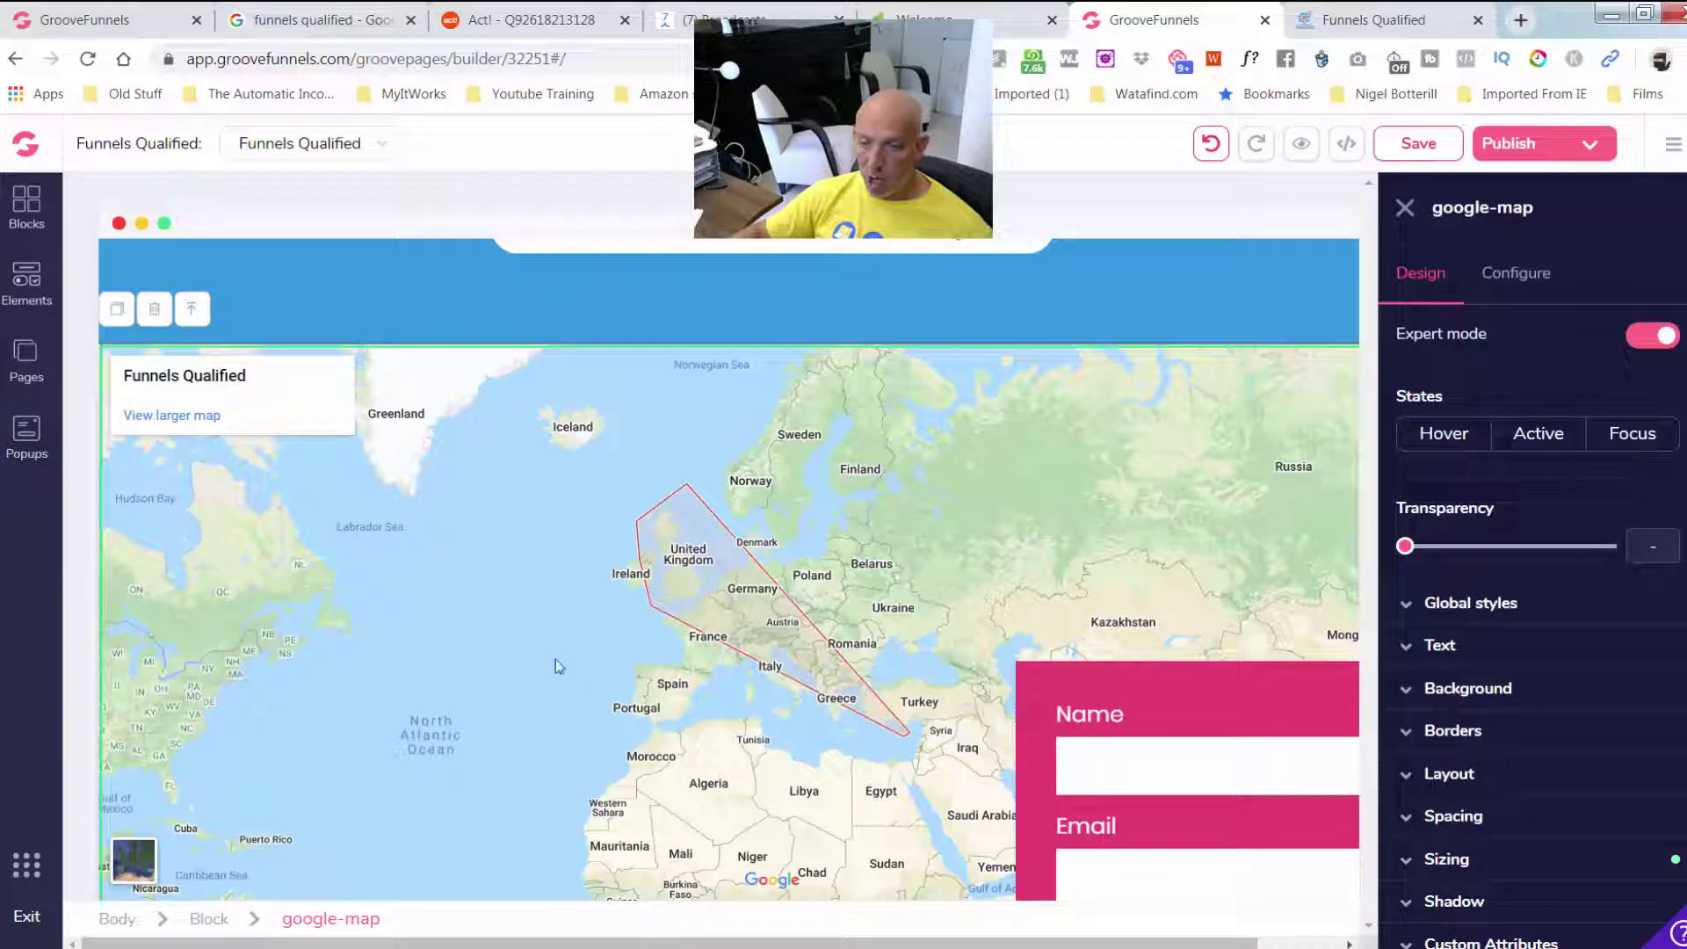
click(192, 311)
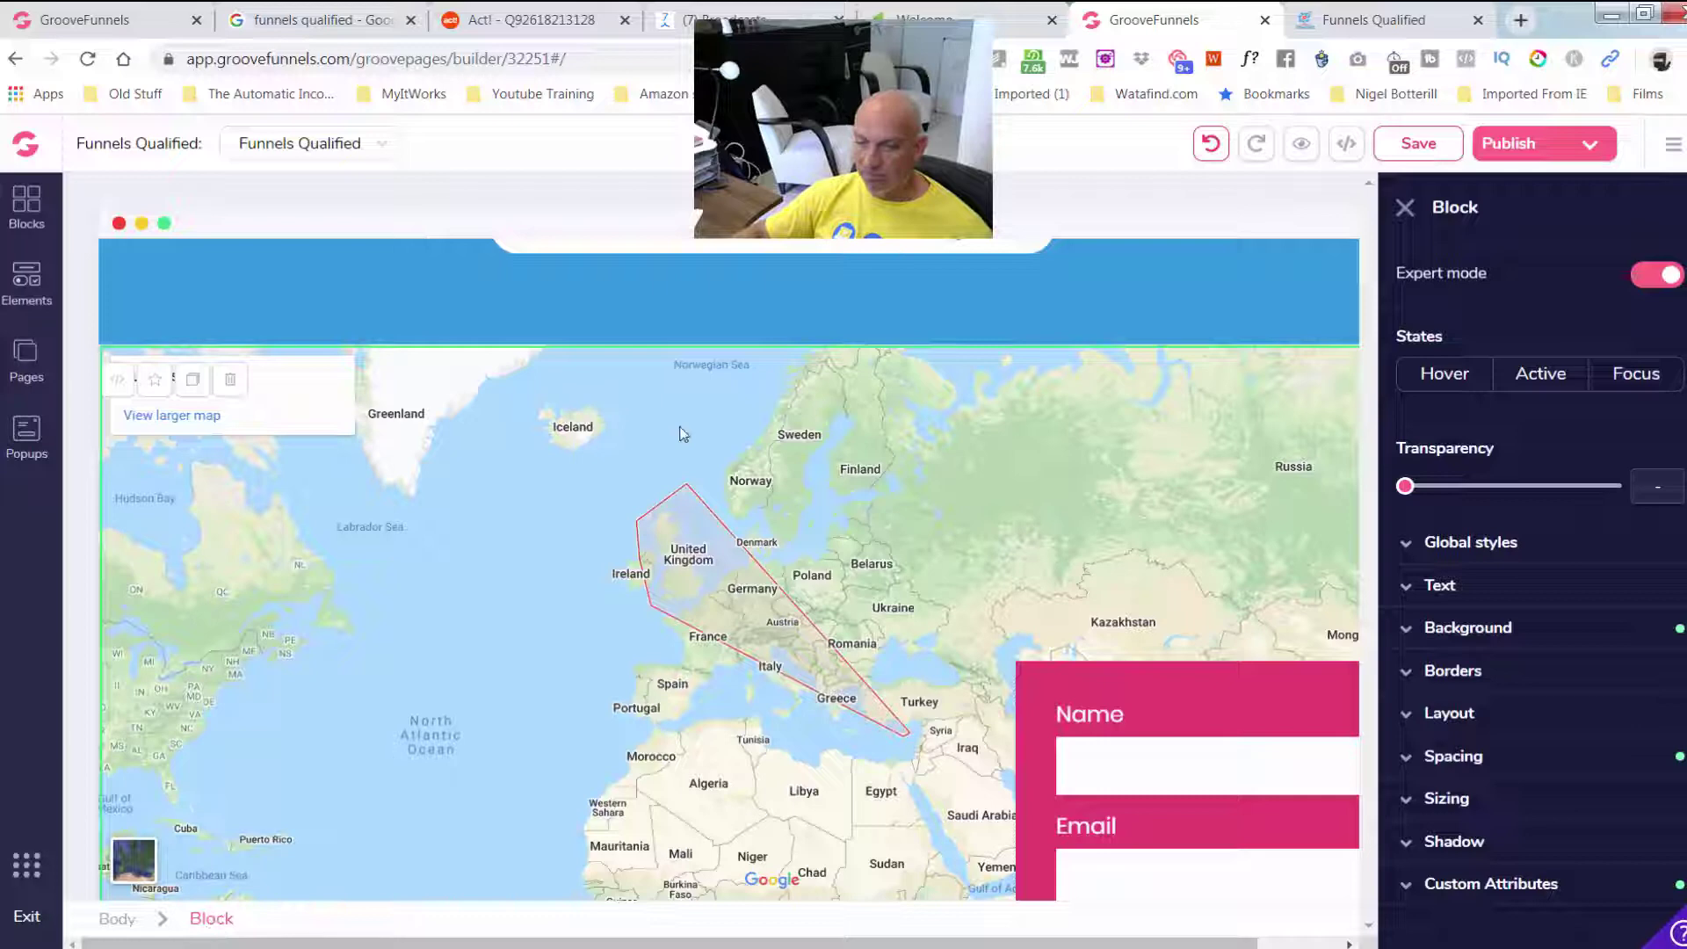
click(155, 380)
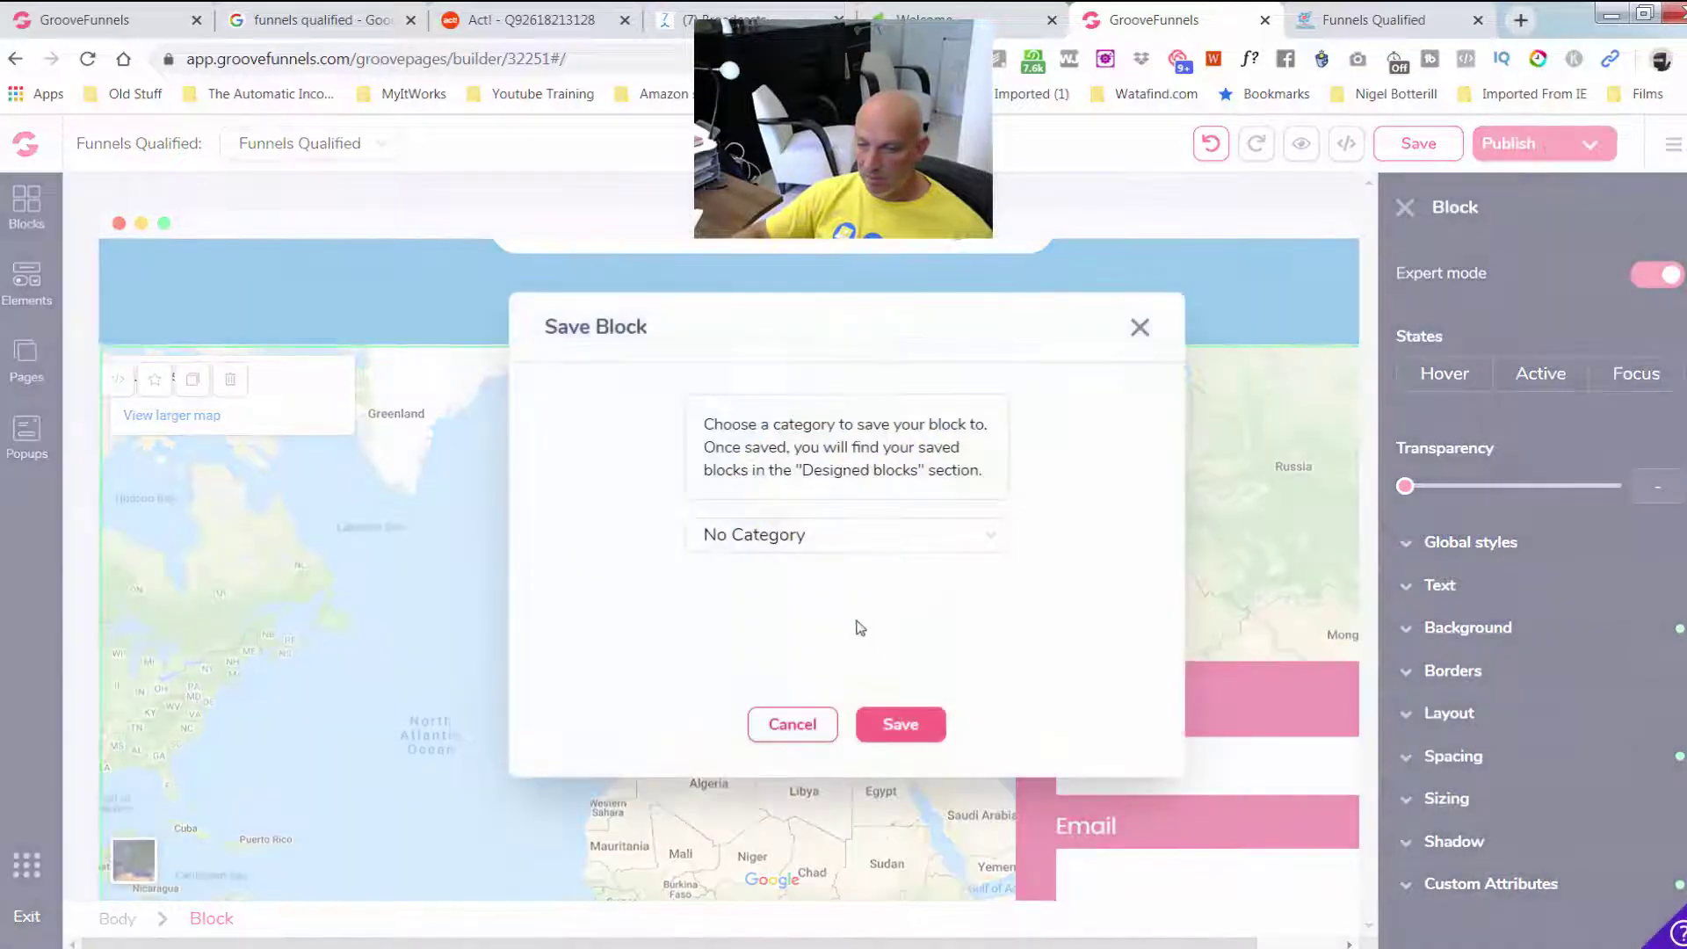
click(901, 724)
scroll(1030, 593, down, 5)
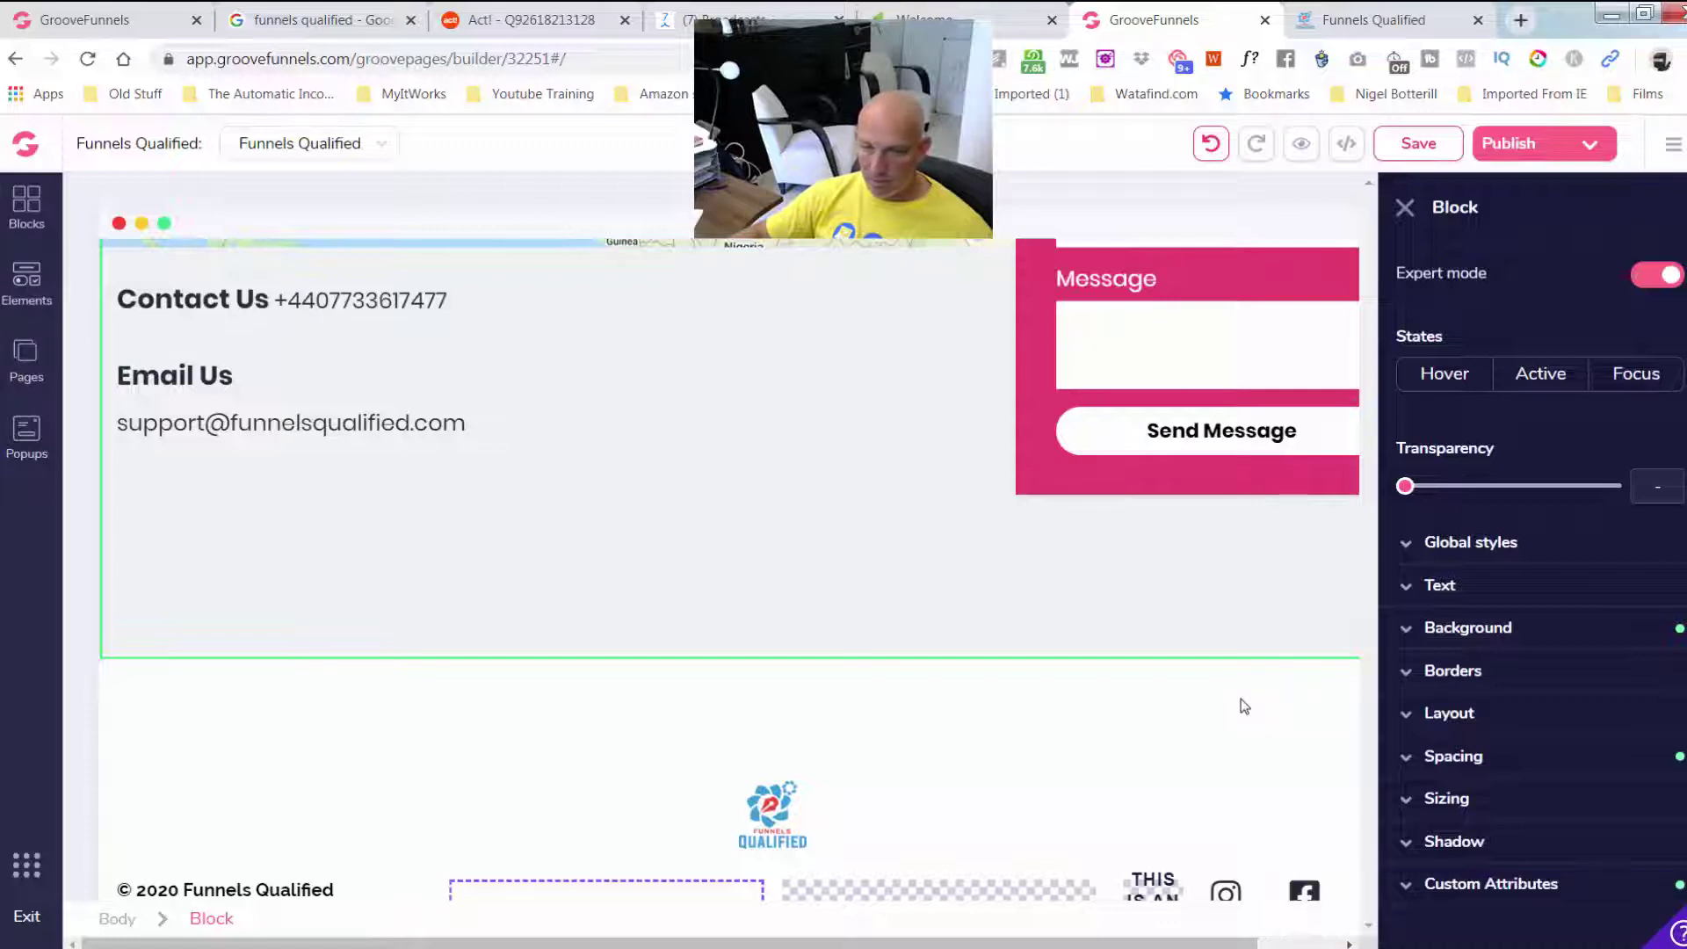
Save the footer logo block as a designed block
scroll(1240, 698, down, 3)
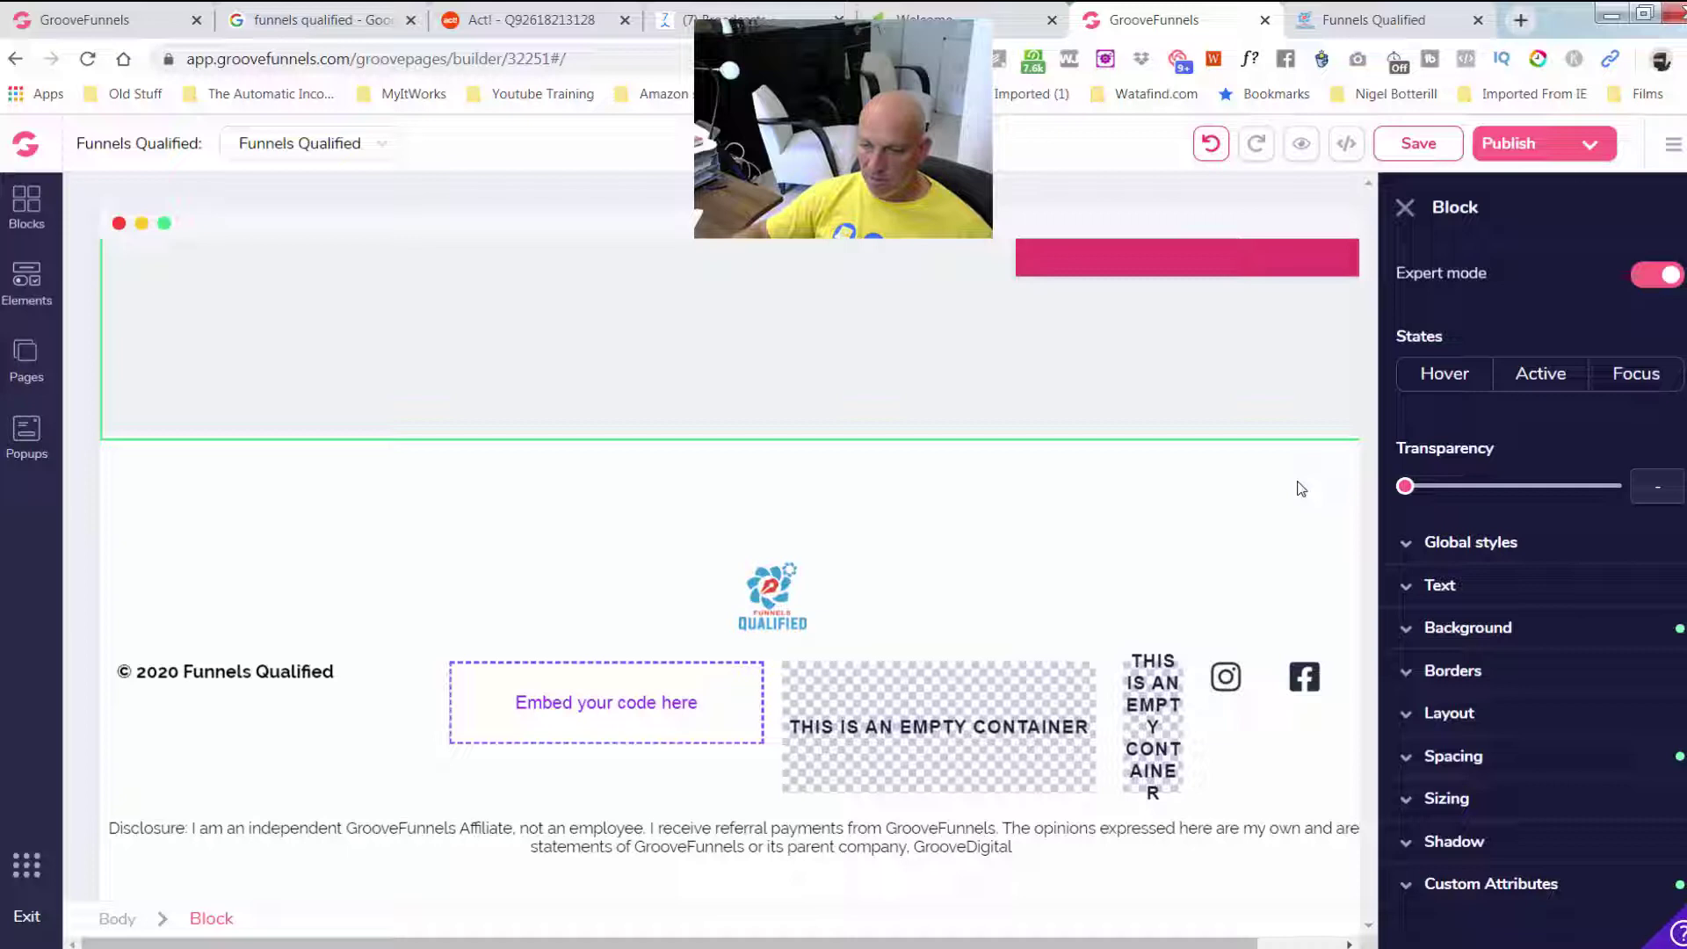
click(1405, 209)
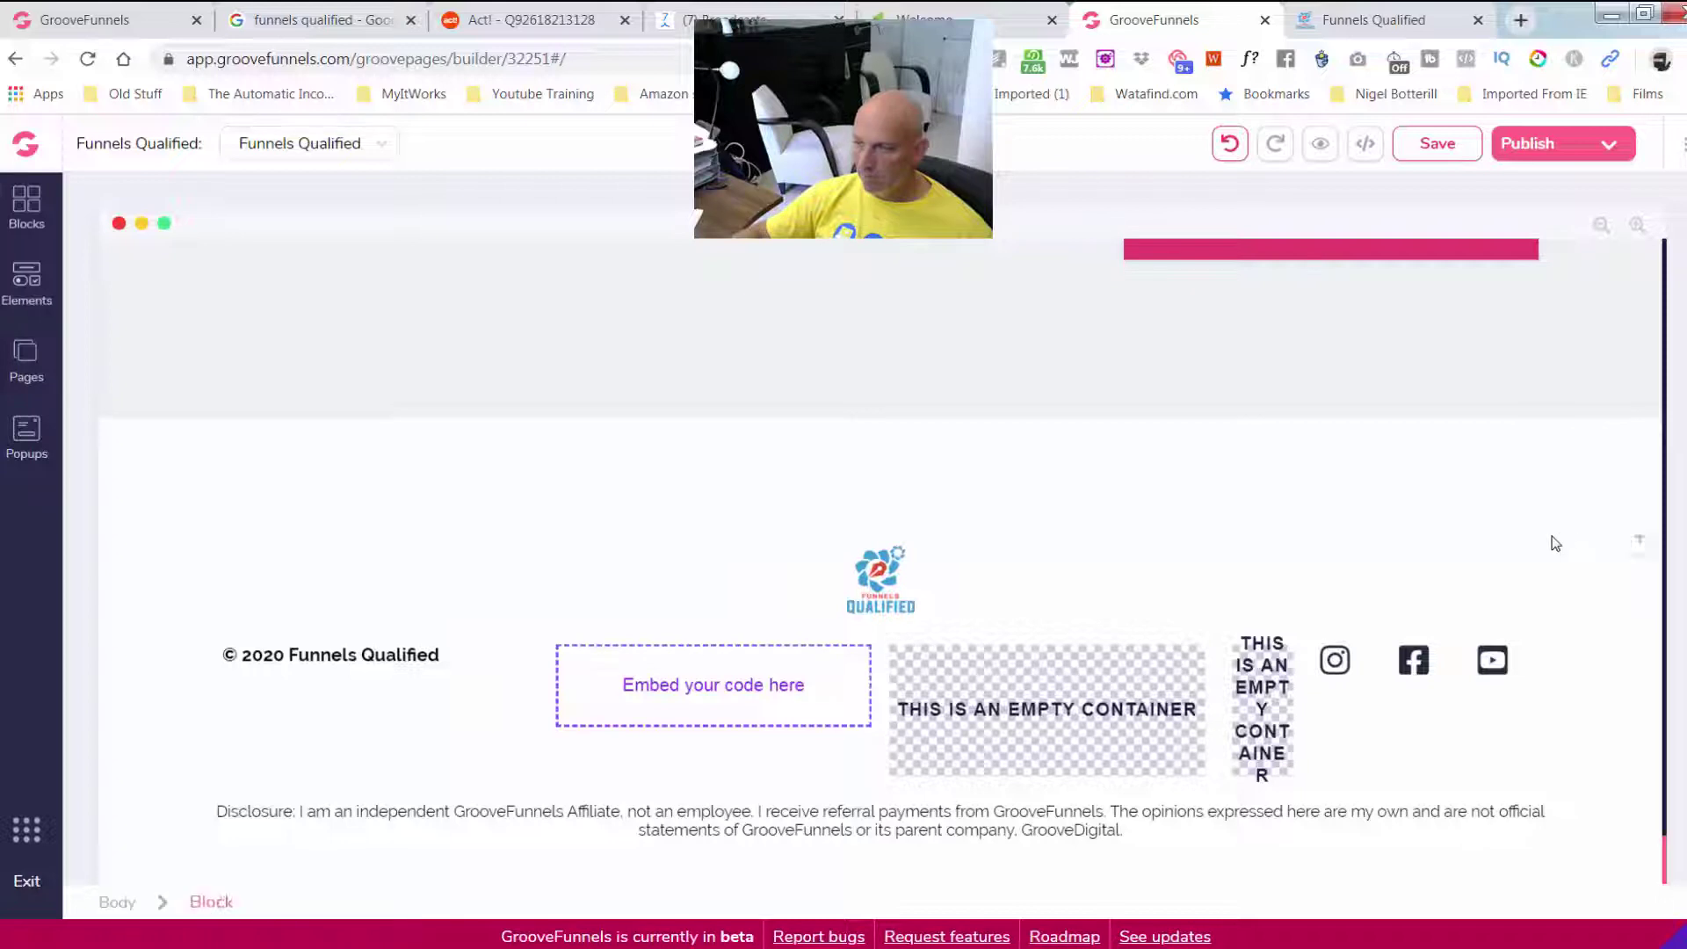
click(1598, 533)
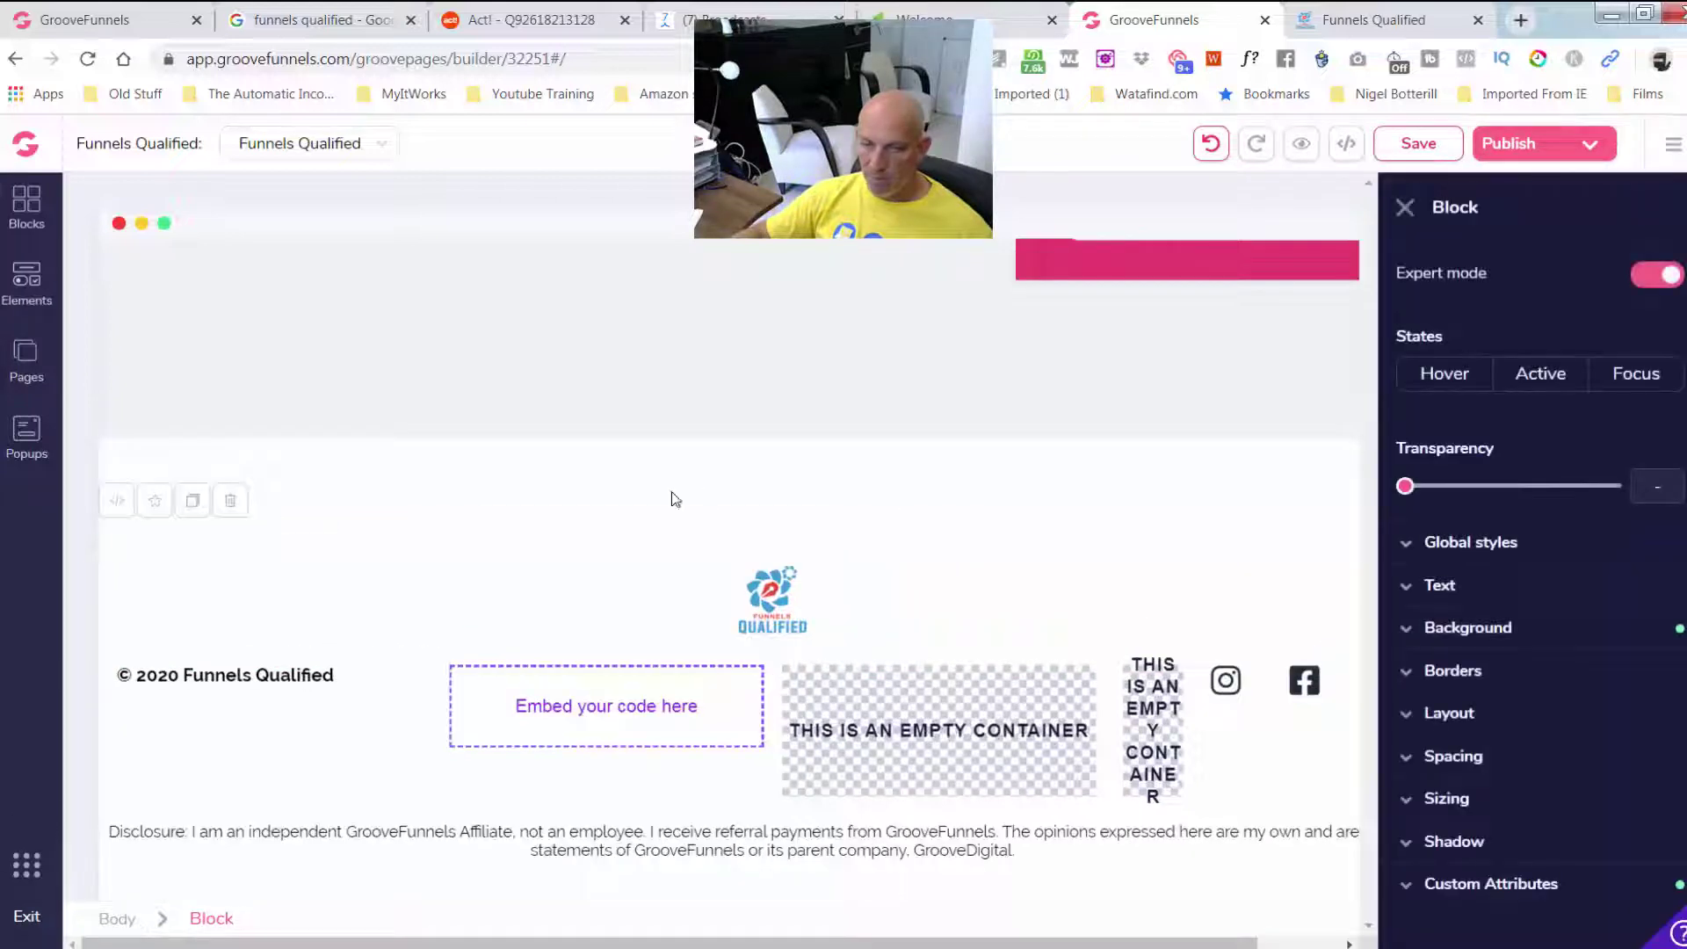
click(154, 502)
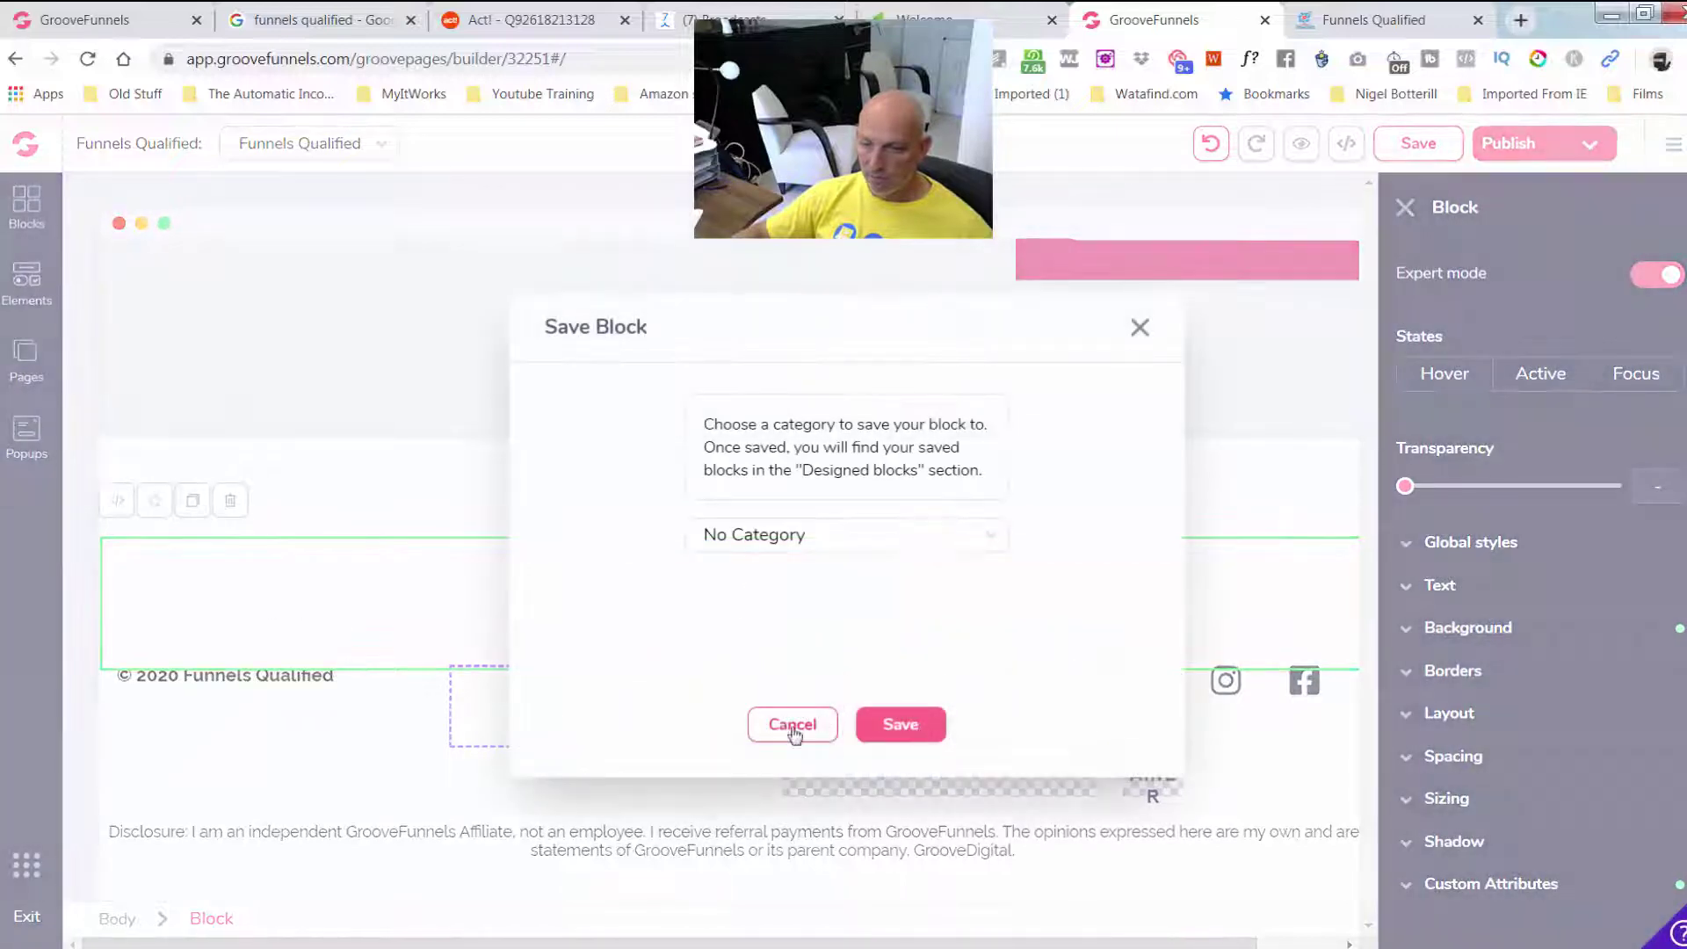
click(901, 726)
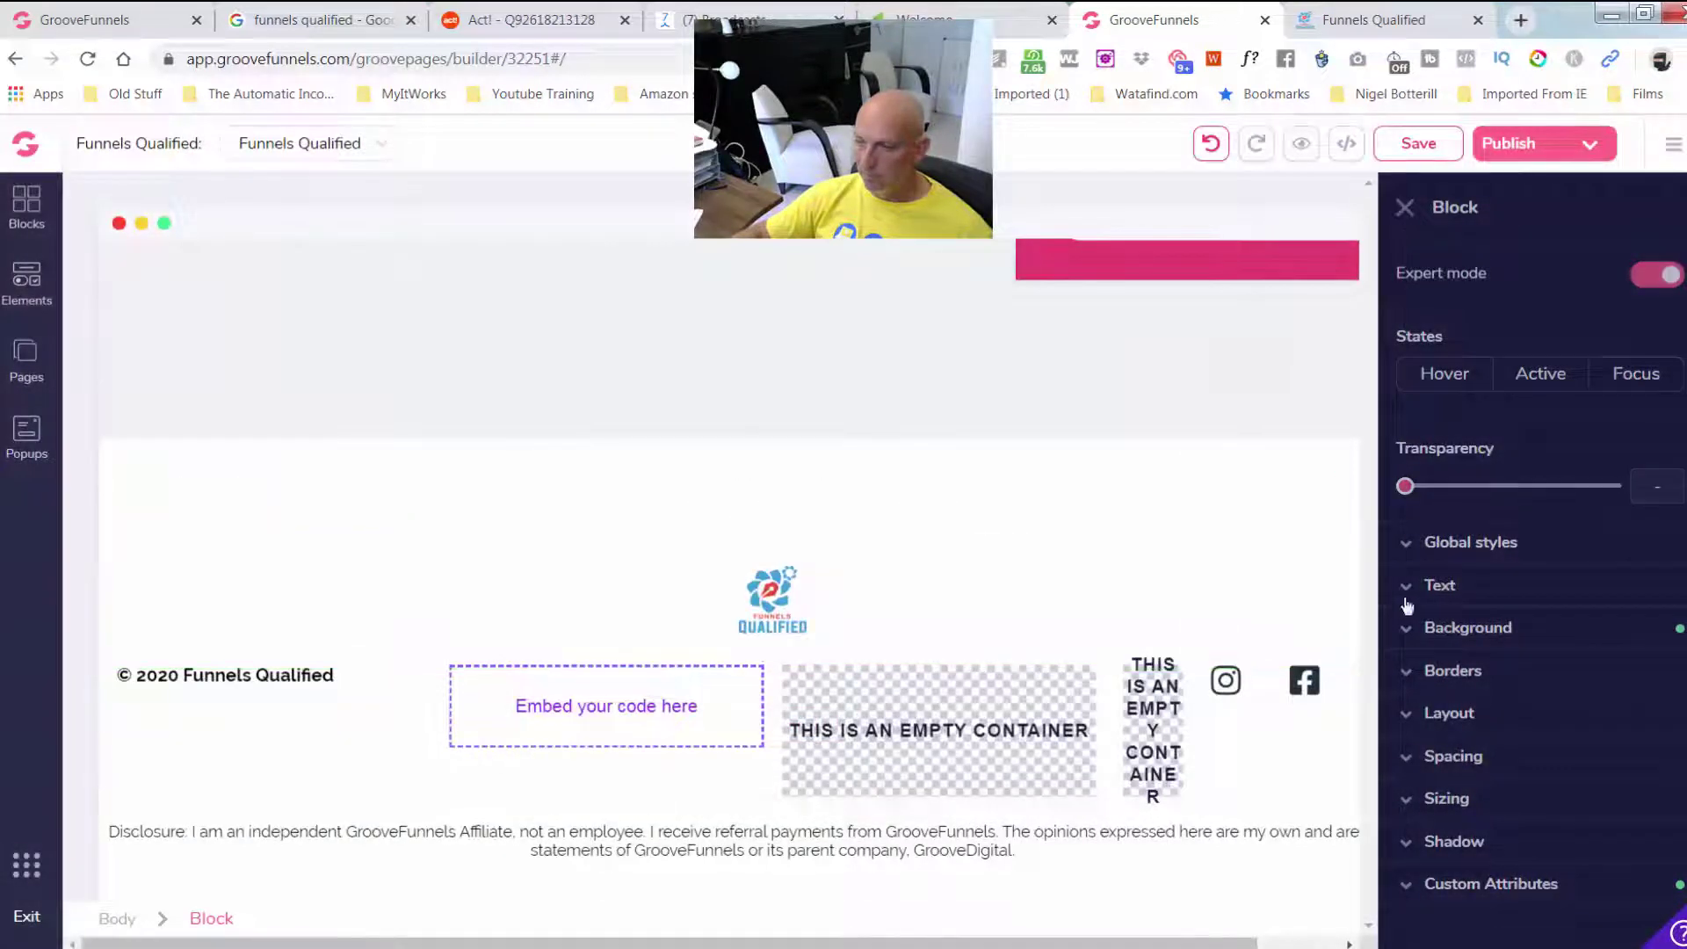
click(1405, 208)
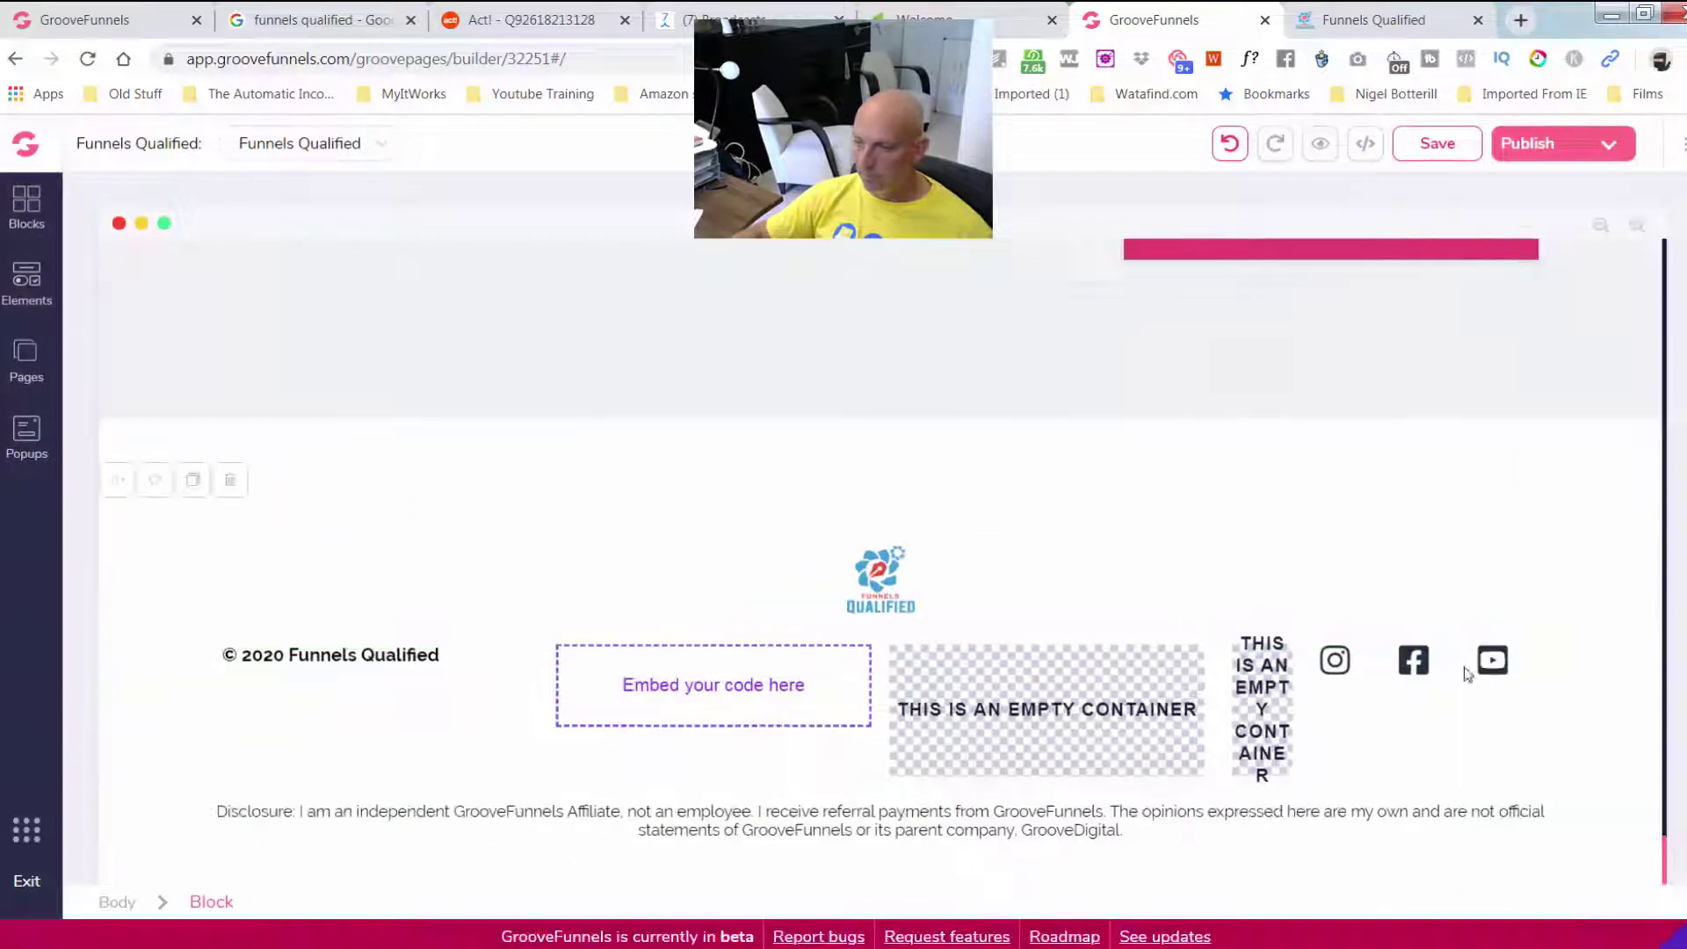
Save the copyright row and disclosure blocks, then save the page and exit to My Sites
click(1632, 668)
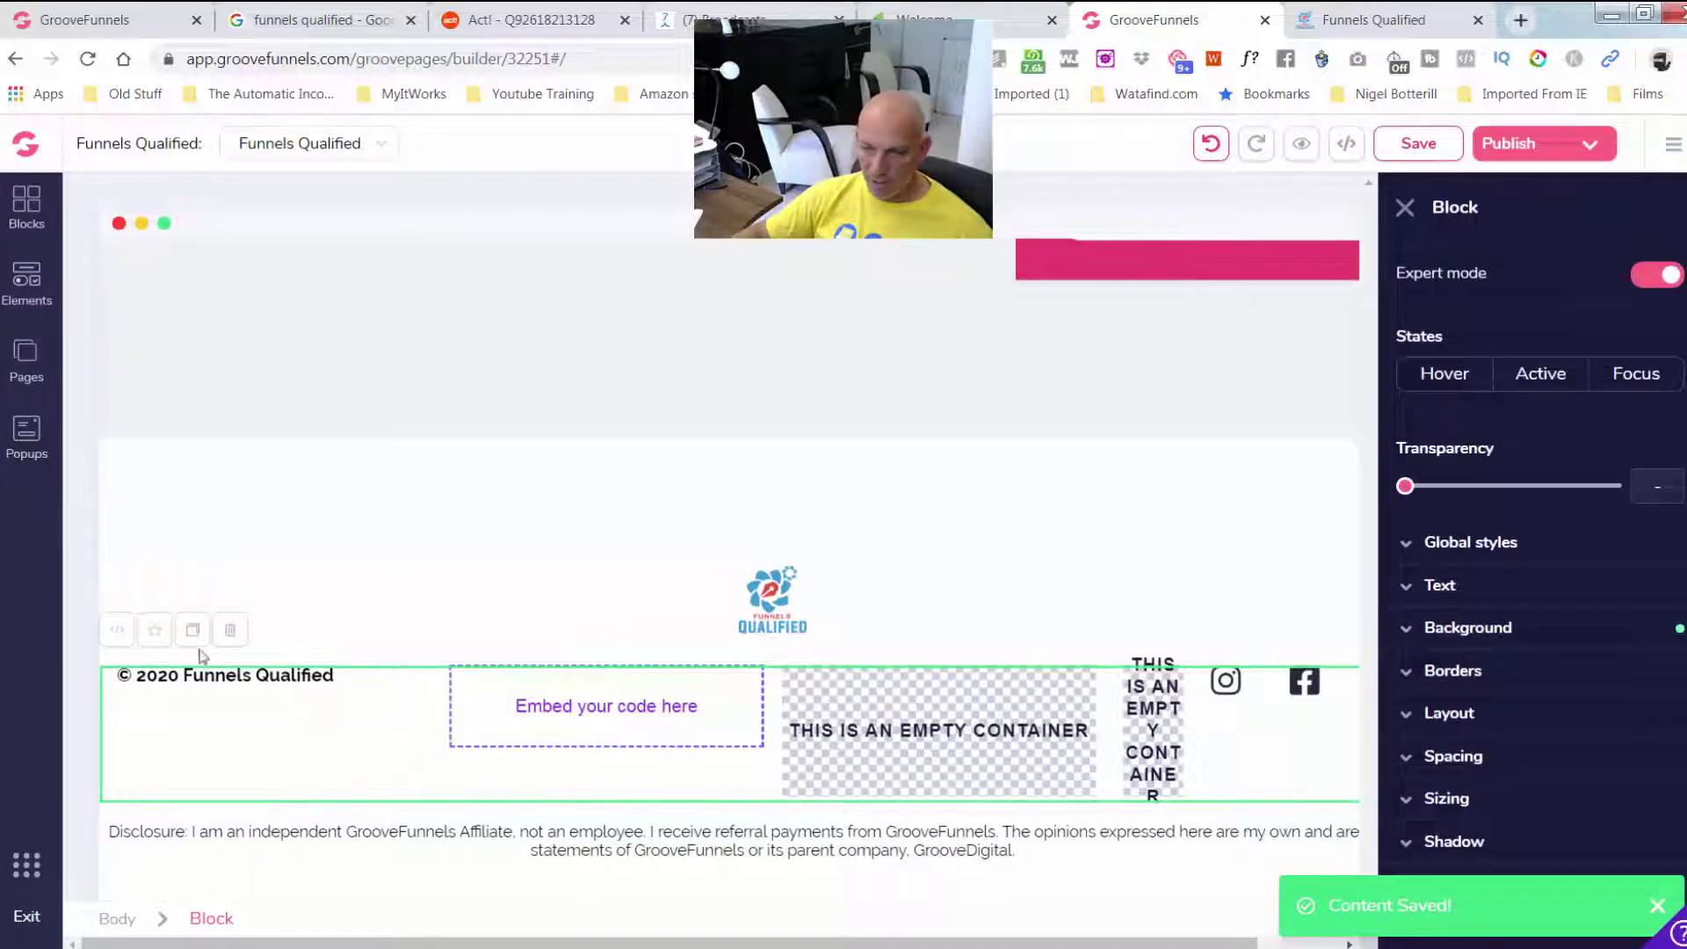
click(156, 631)
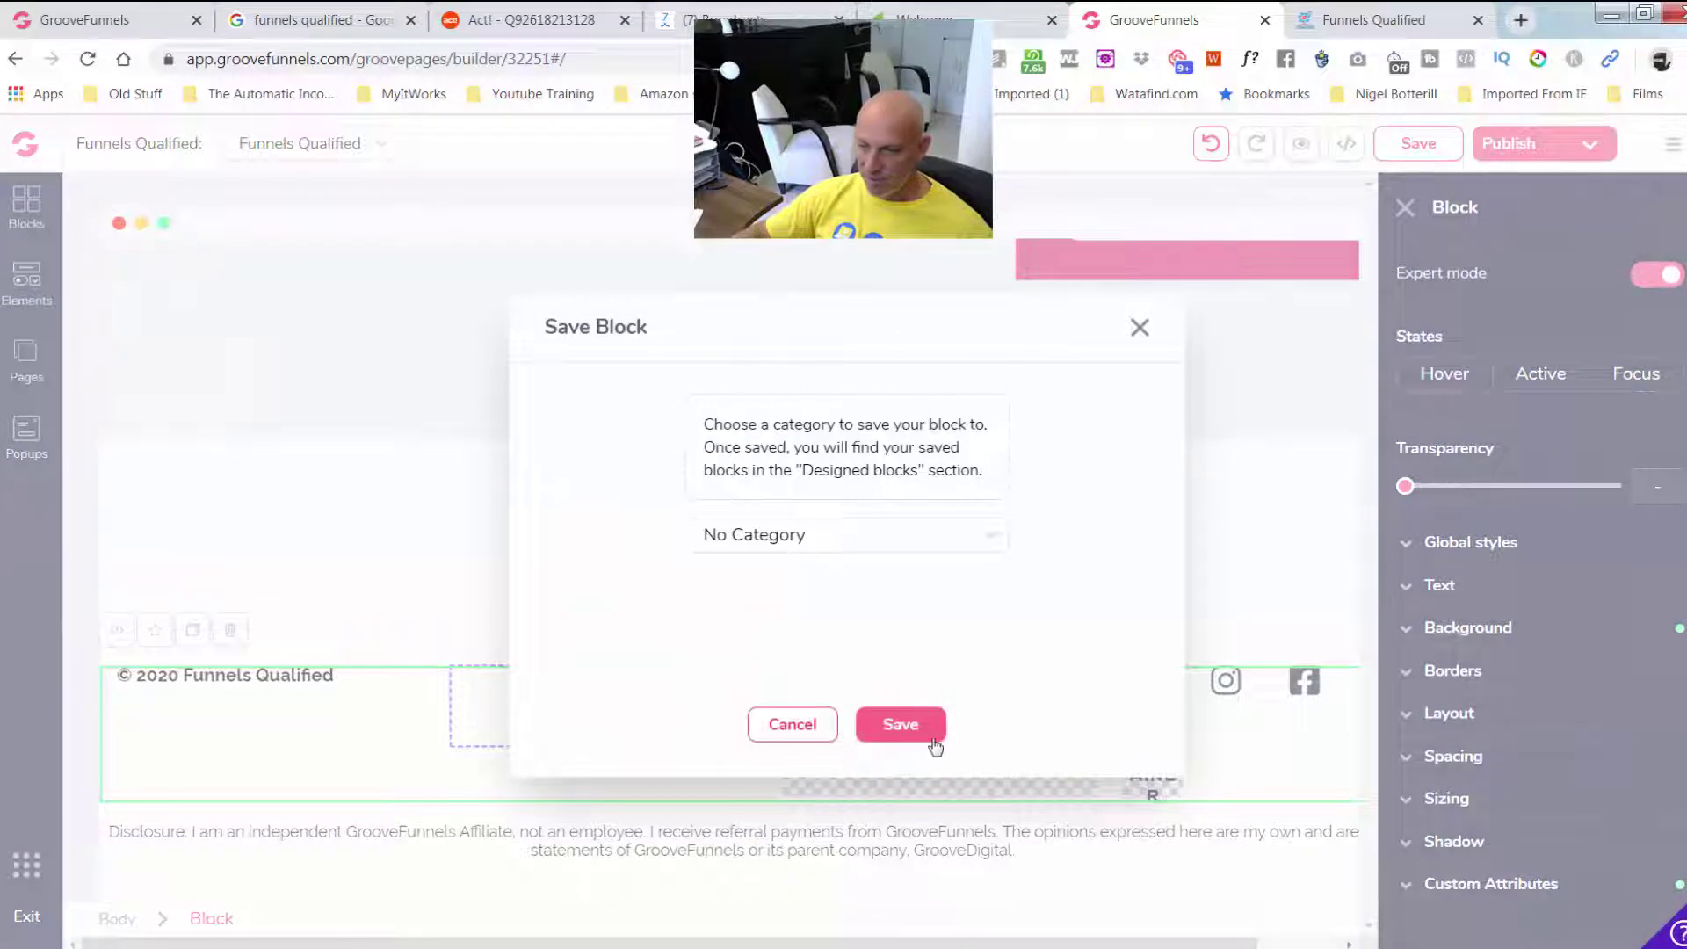
click(933, 741)
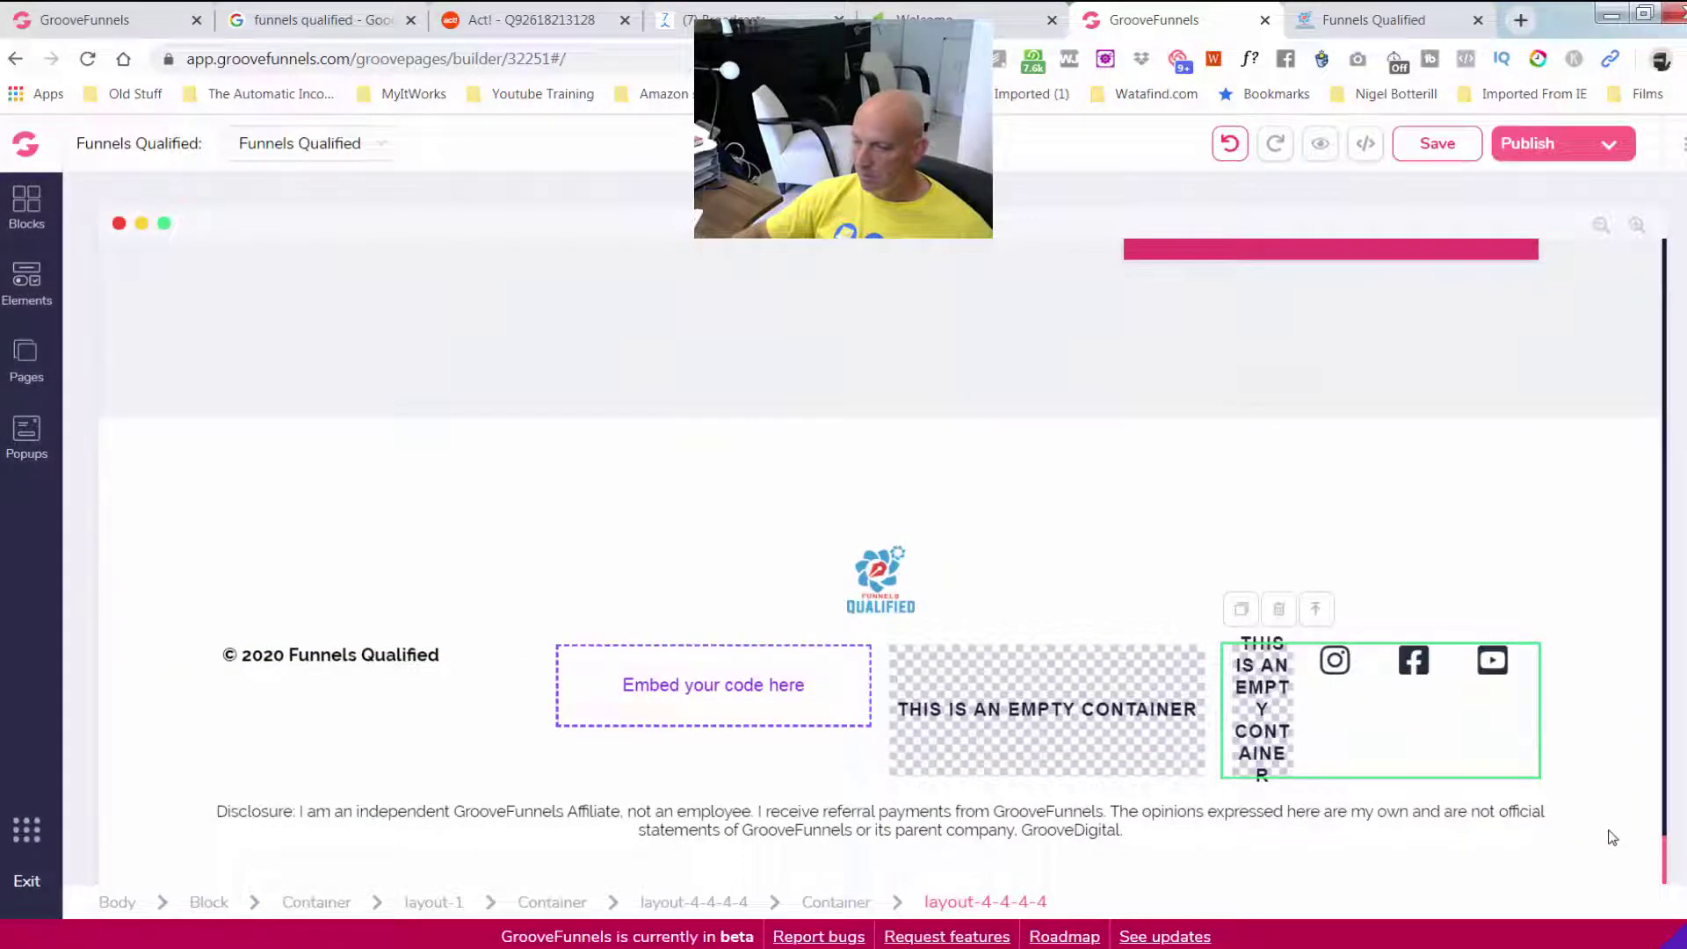
click(1613, 837)
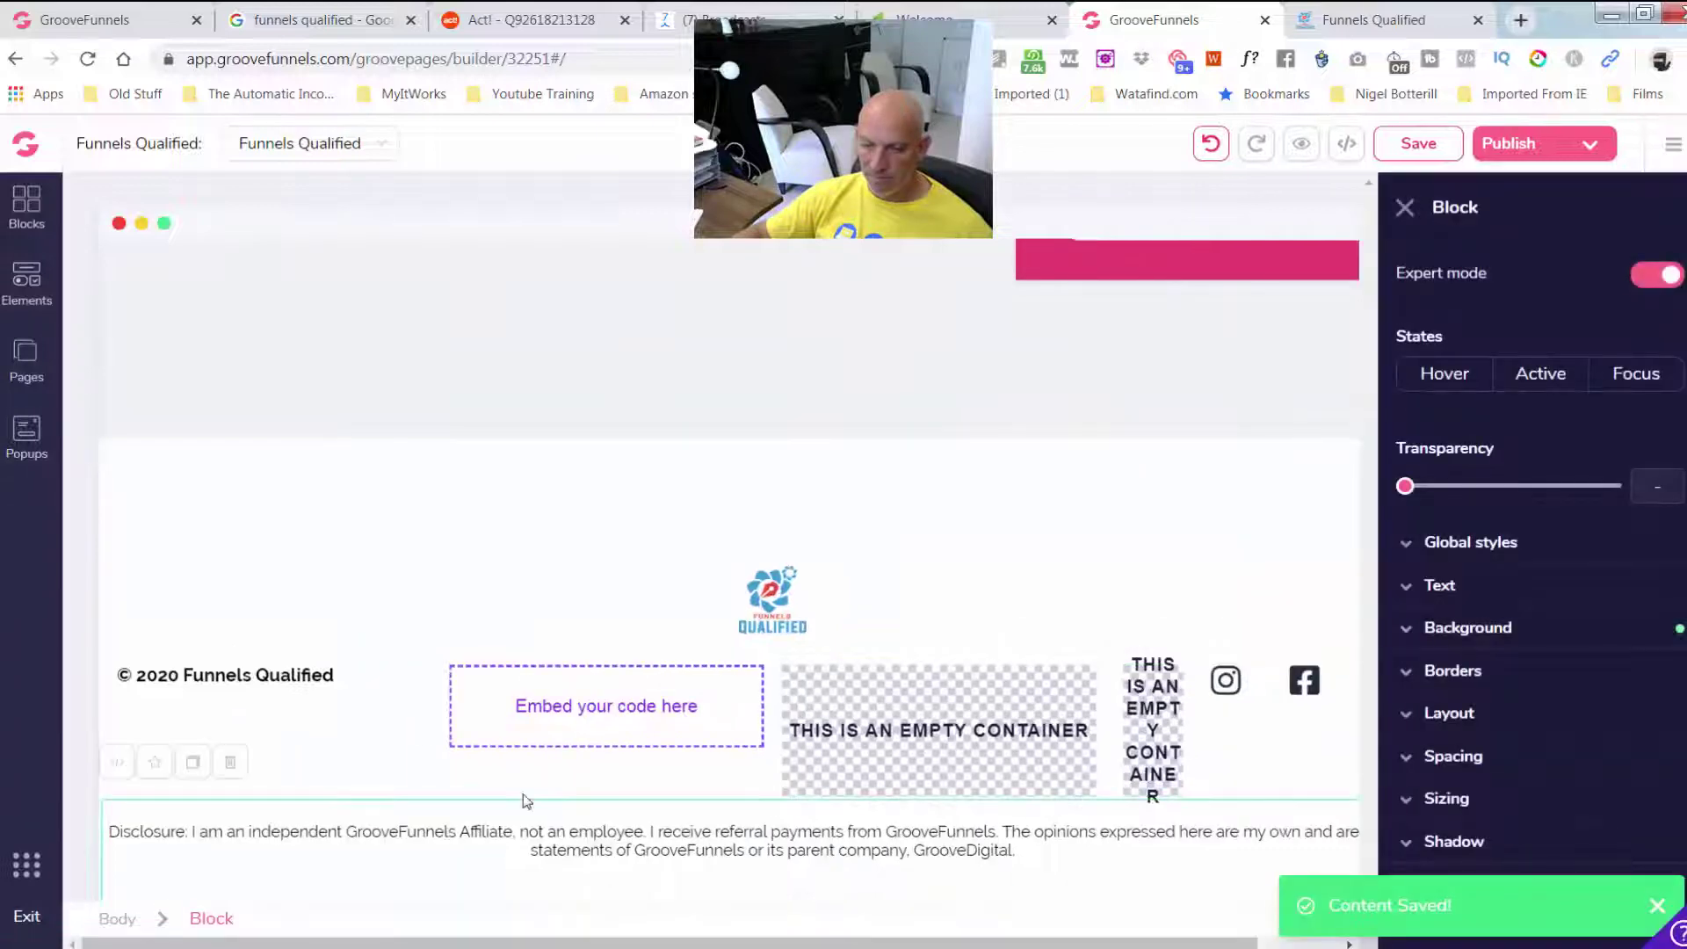
click(157, 765)
click(880, 725)
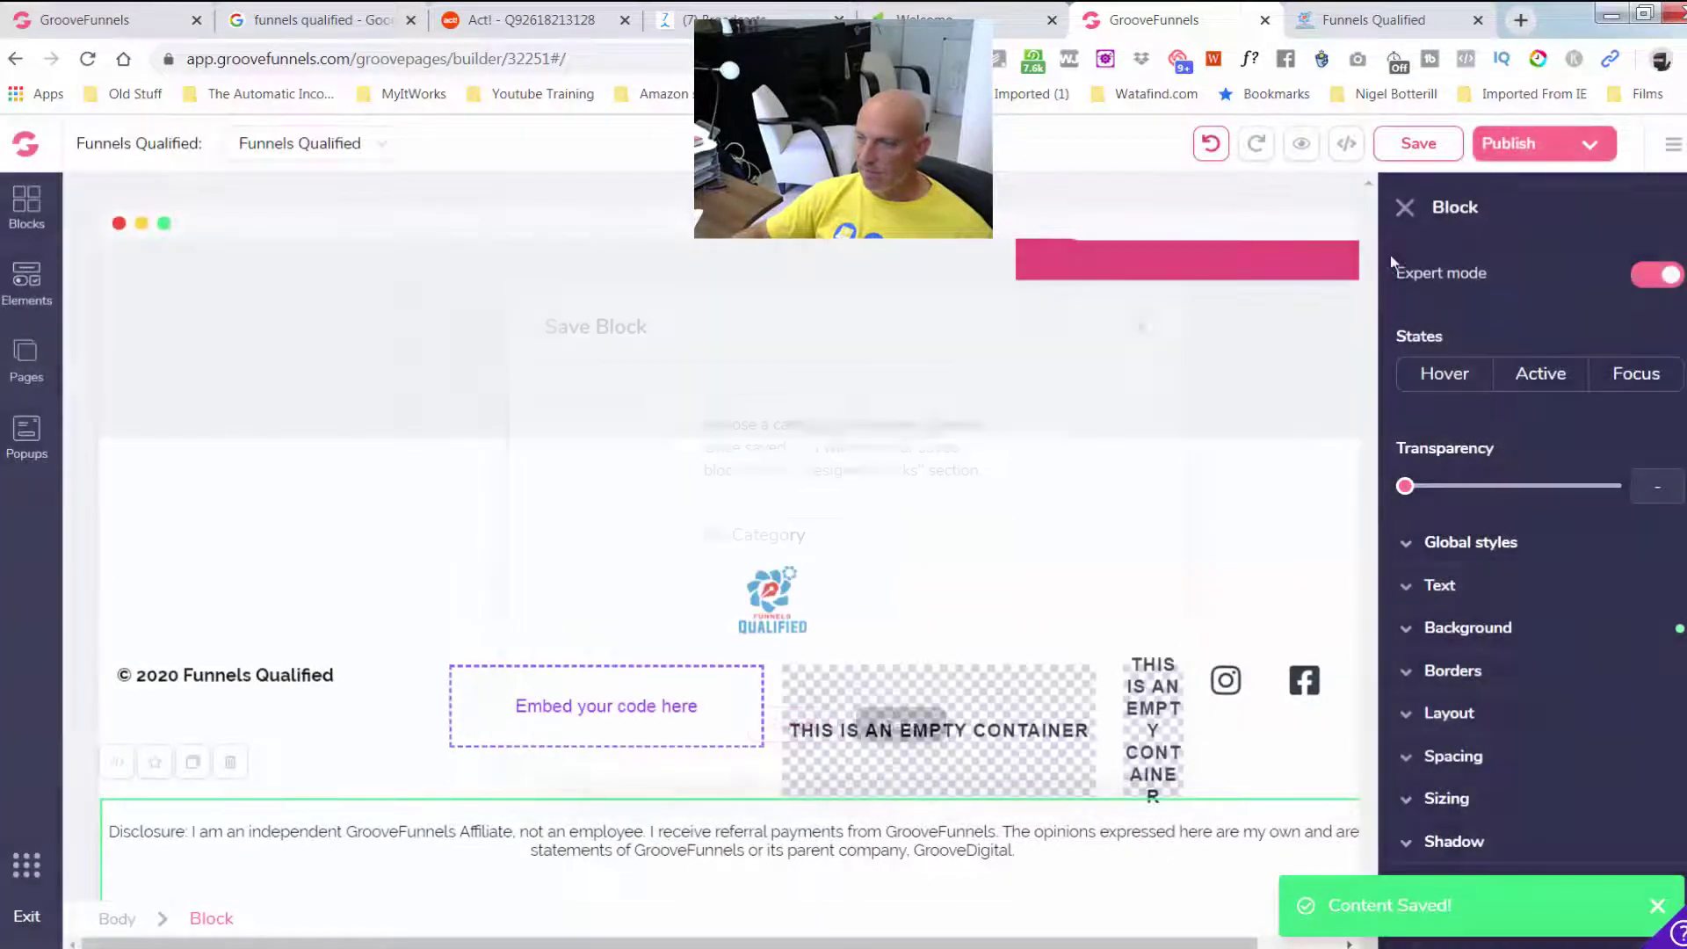
click(1406, 207)
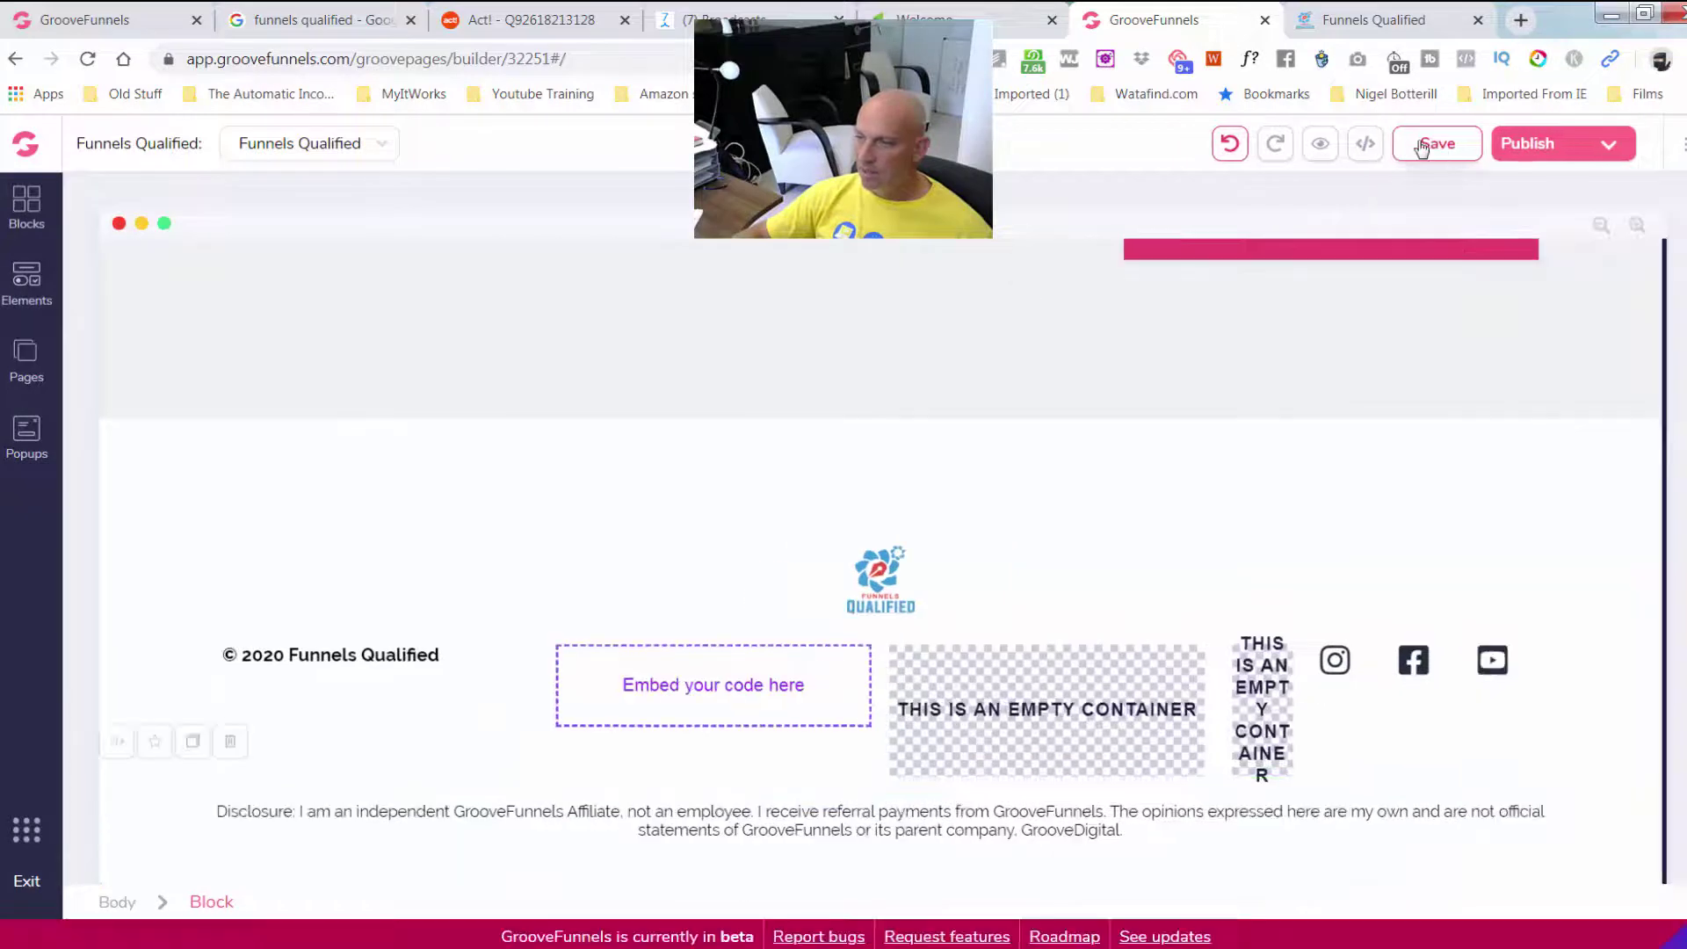
click(1419, 147)
click(46, 876)
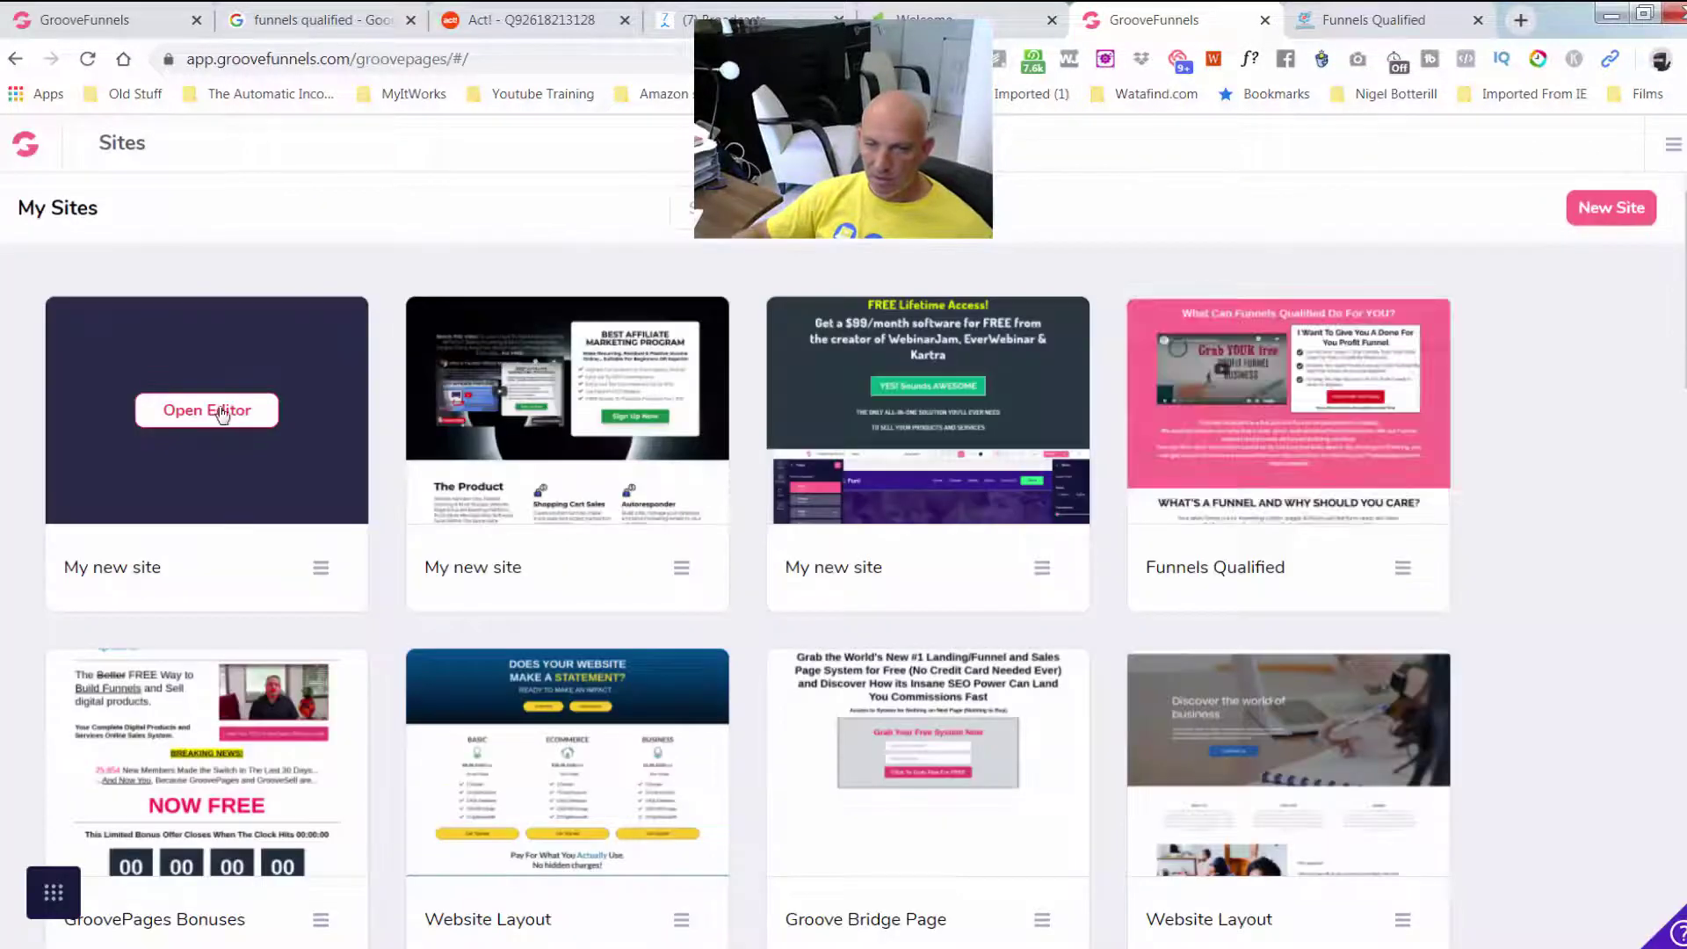
Open the first 'My new site' in the editor and expand All blocks under Designed blocks
click(217, 410)
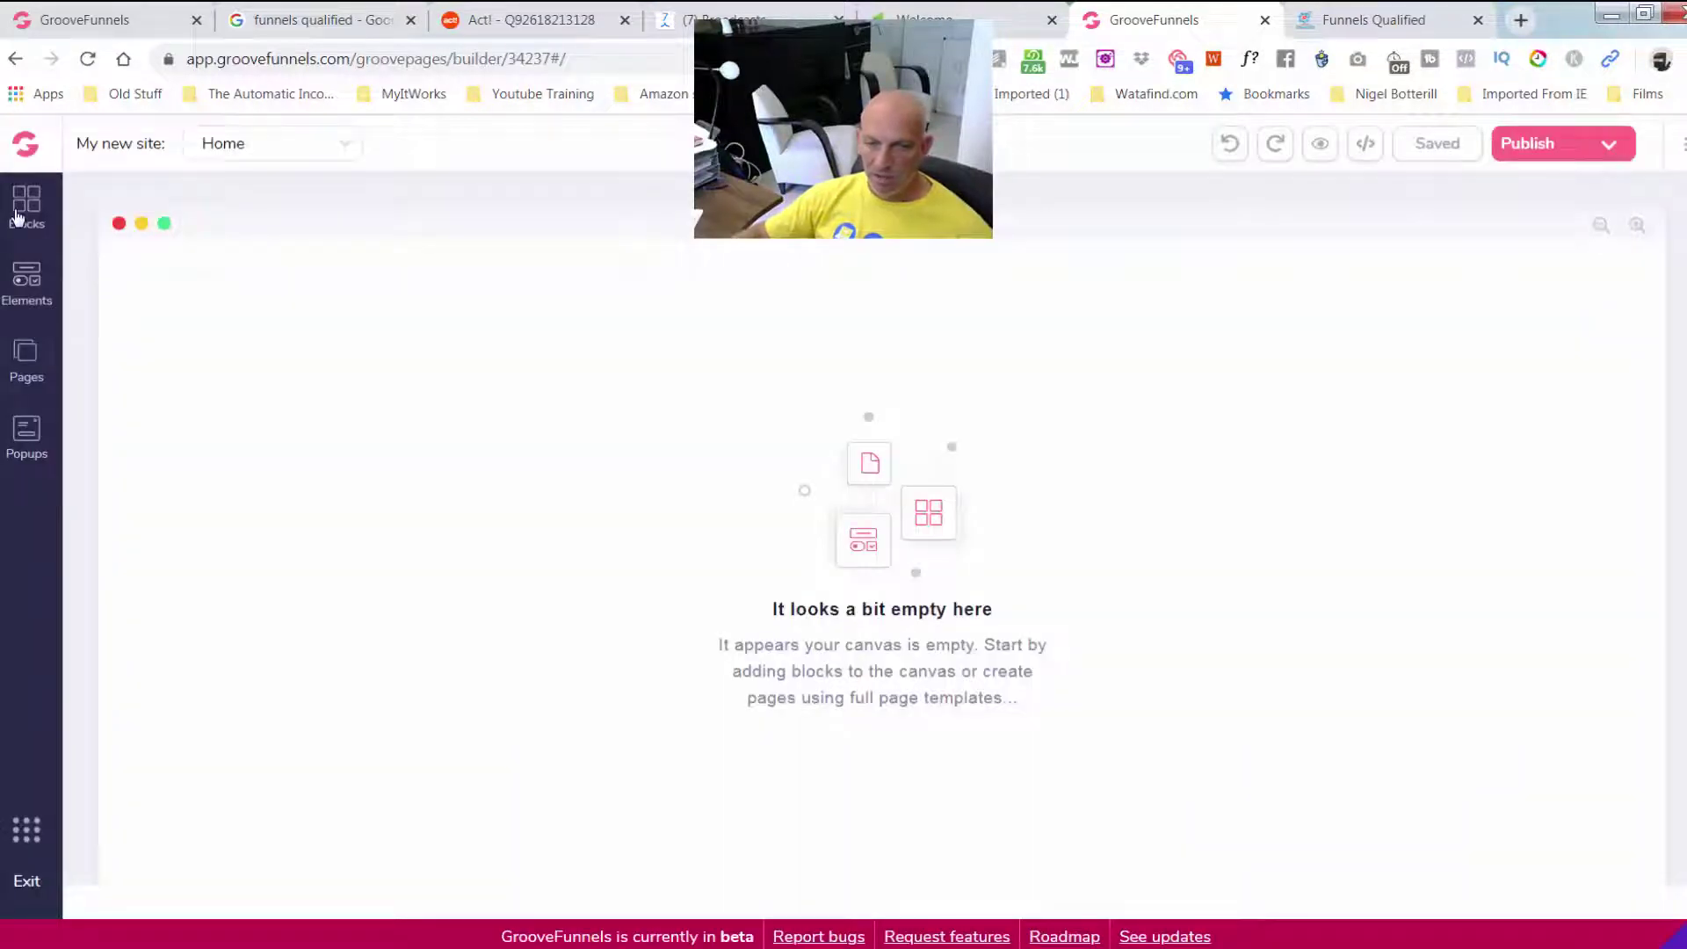
click(26, 207)
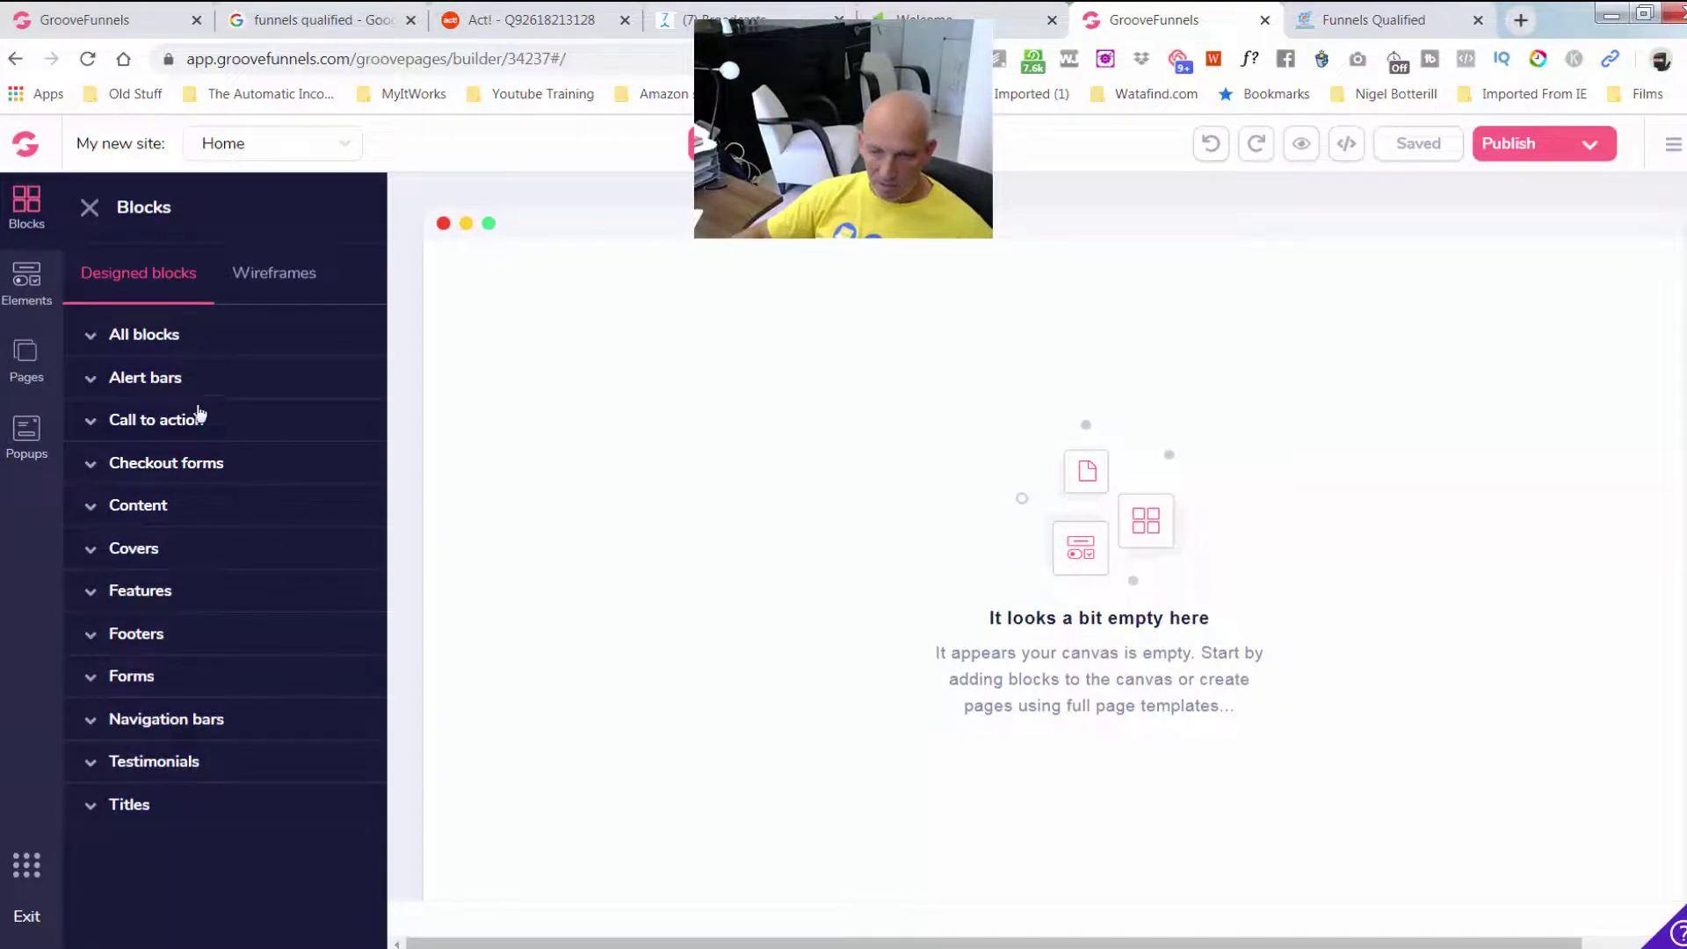
click(213, 339)
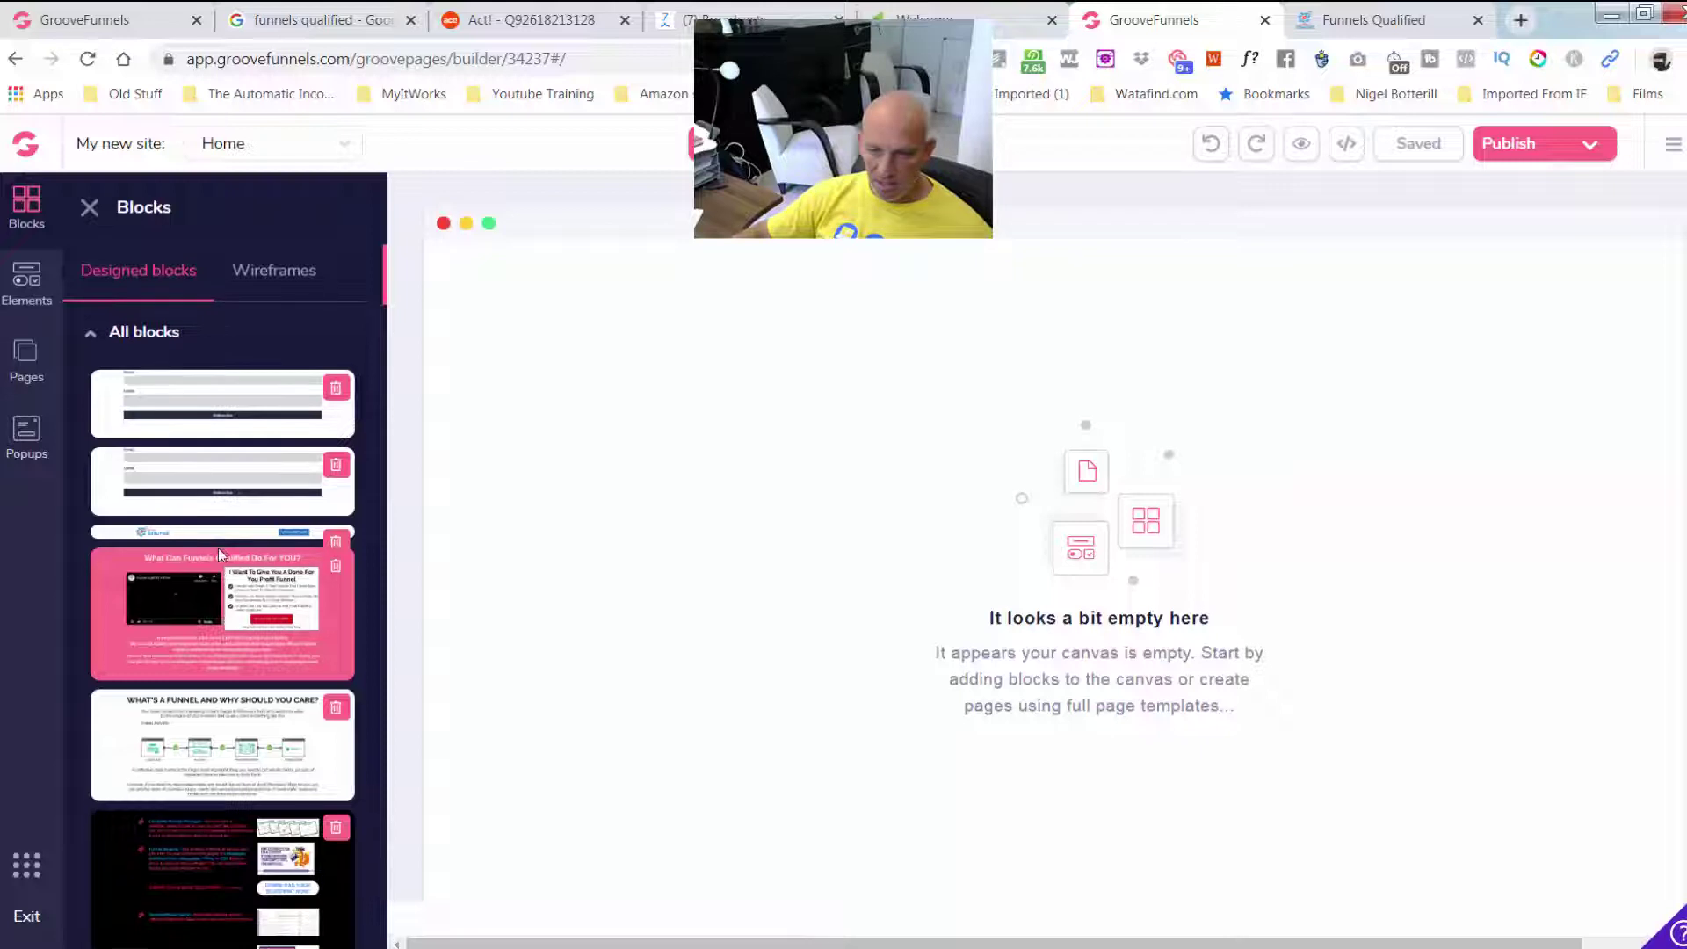
scroll(218, 546, down, 1)
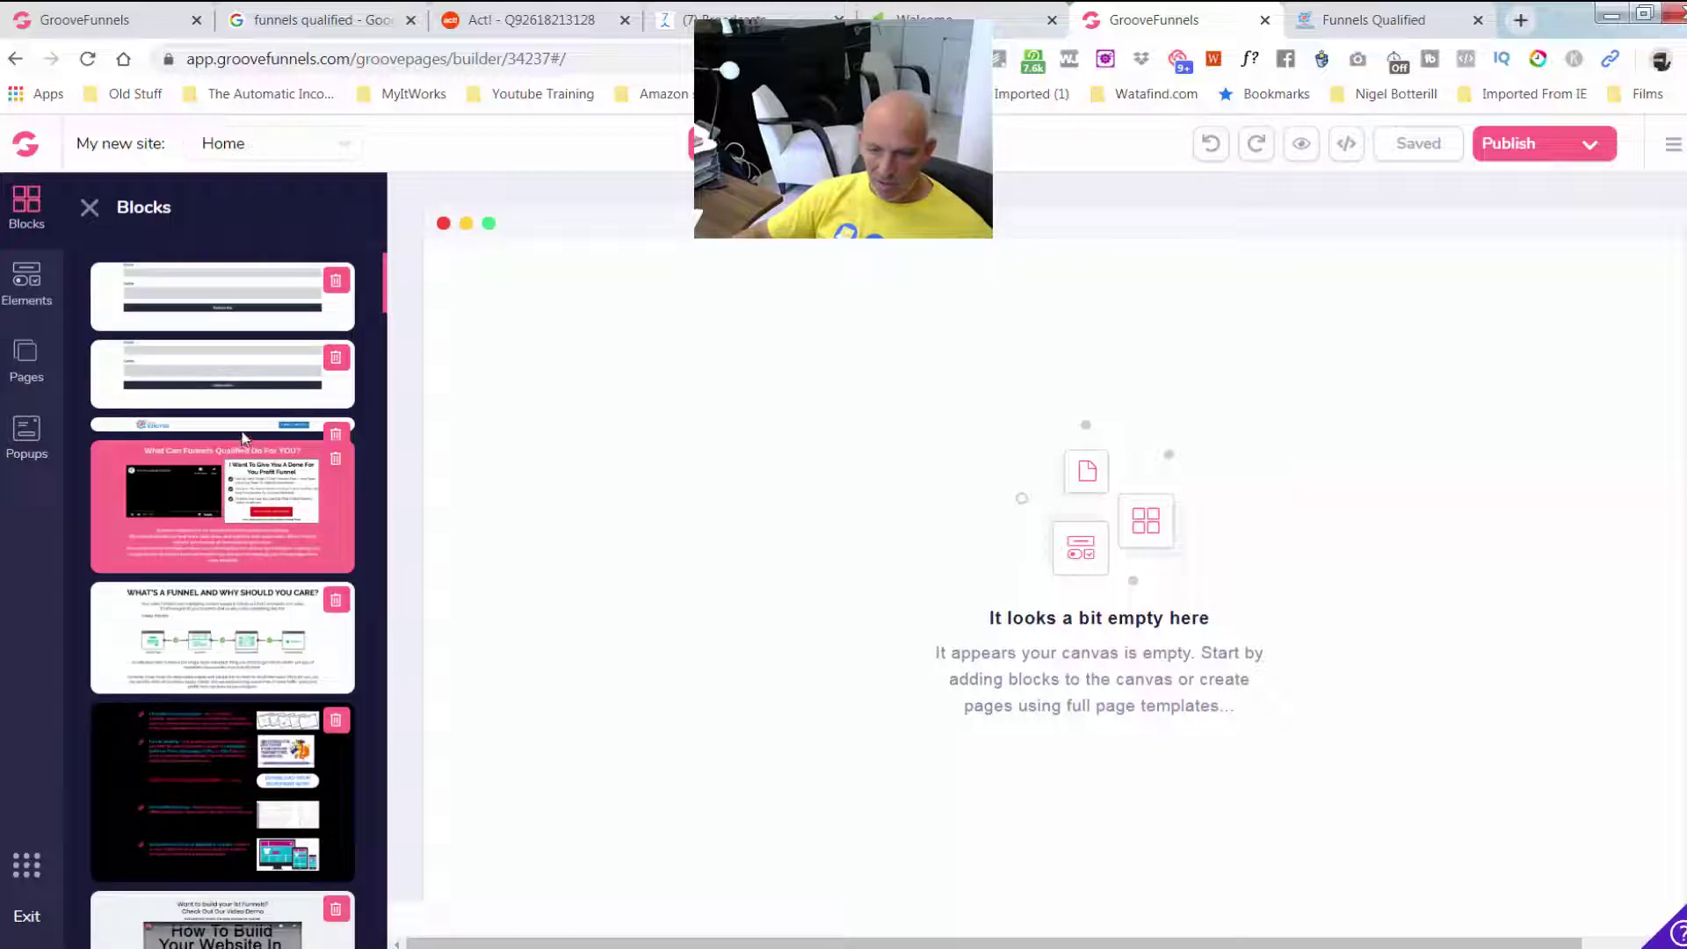
Place the first saved block, 'What Can Funnels Qualified Do For YOU?' and the funnel explanation block
drag(242, 425, 914, 281)
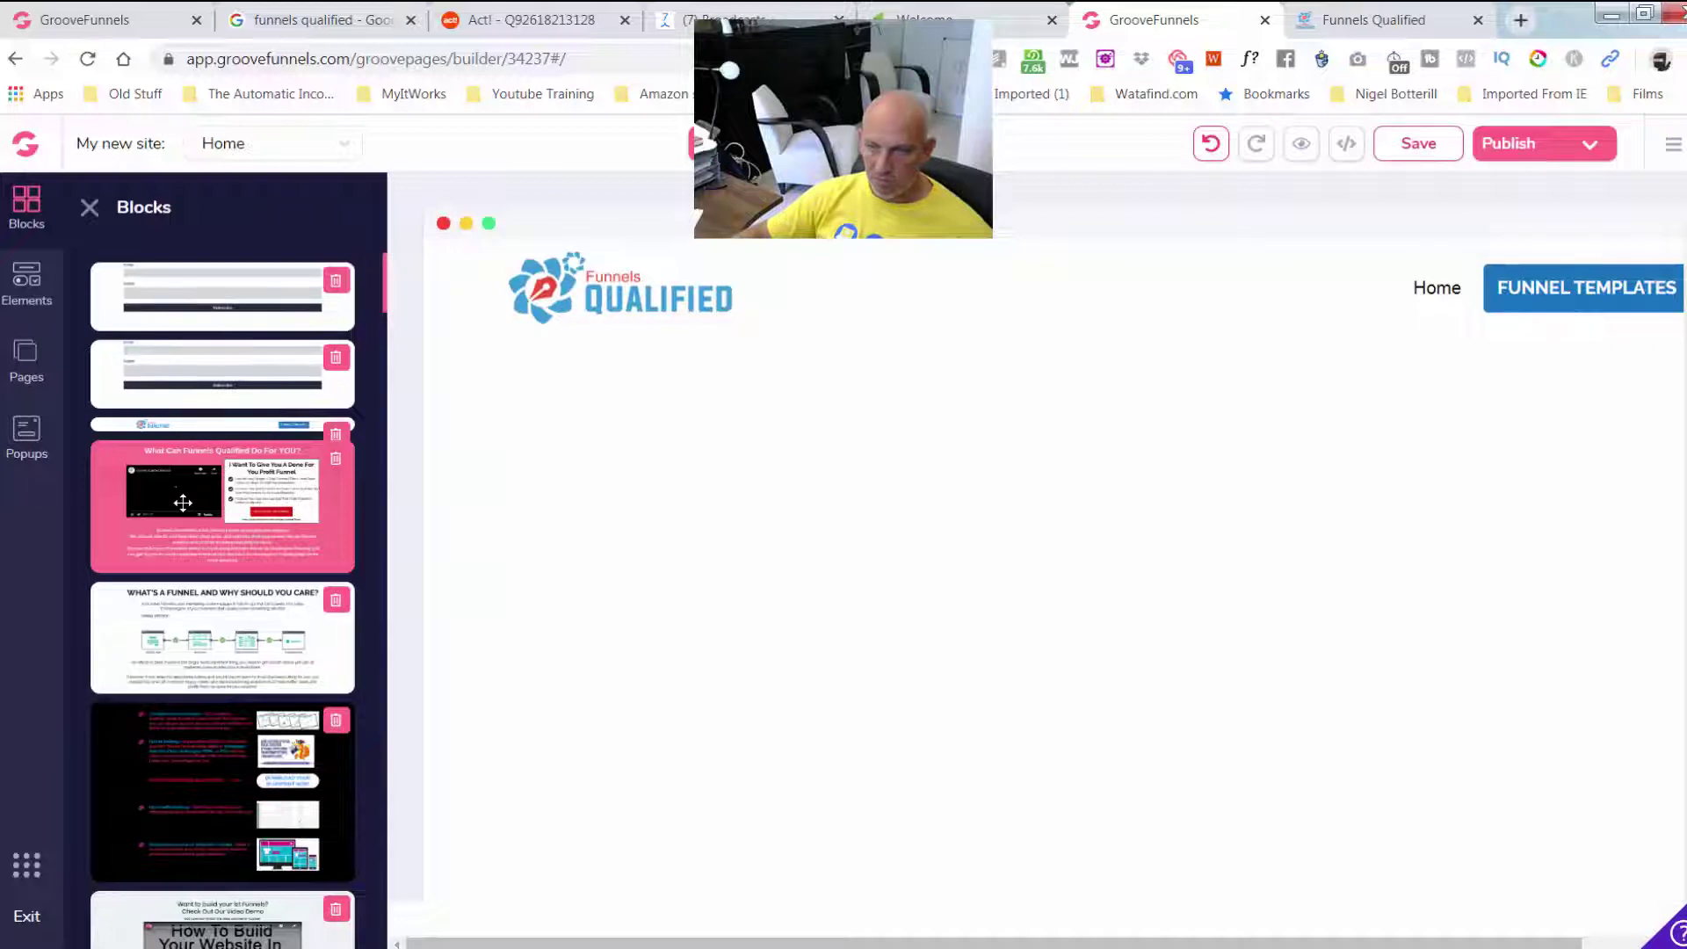
drag(182, 503, 804, 448)
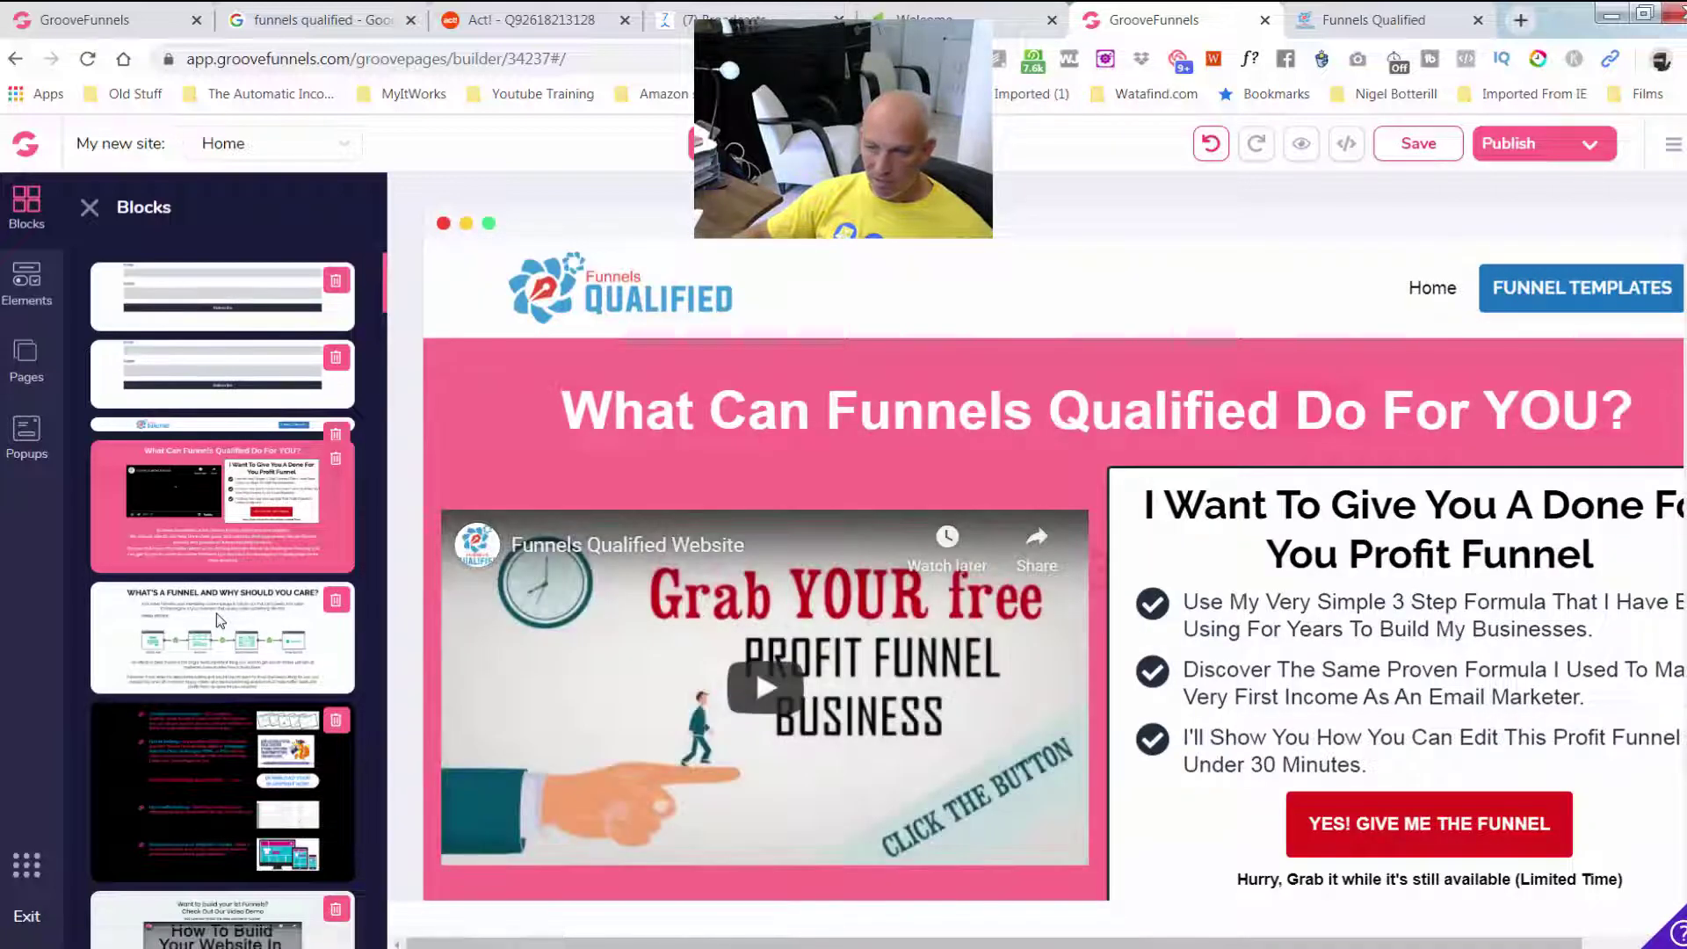
drag(220, 620, 967, 823)
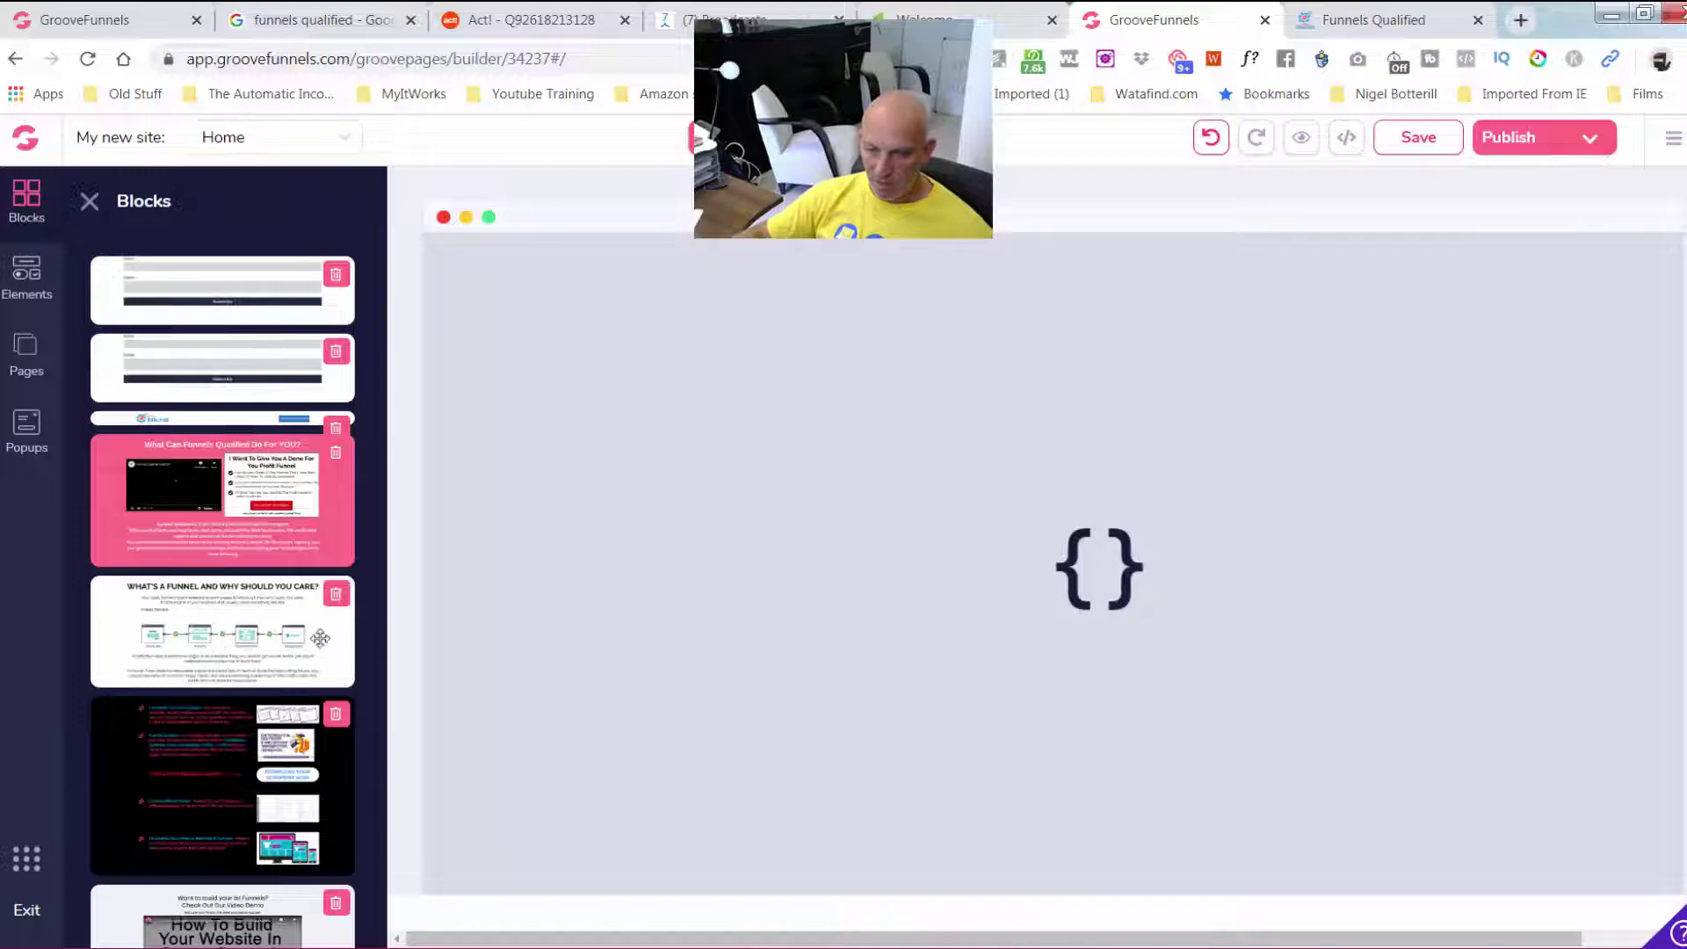
Add the black services checklist, How To Build video demo and customer stories heading below
scroll(616, 606, down, 5)
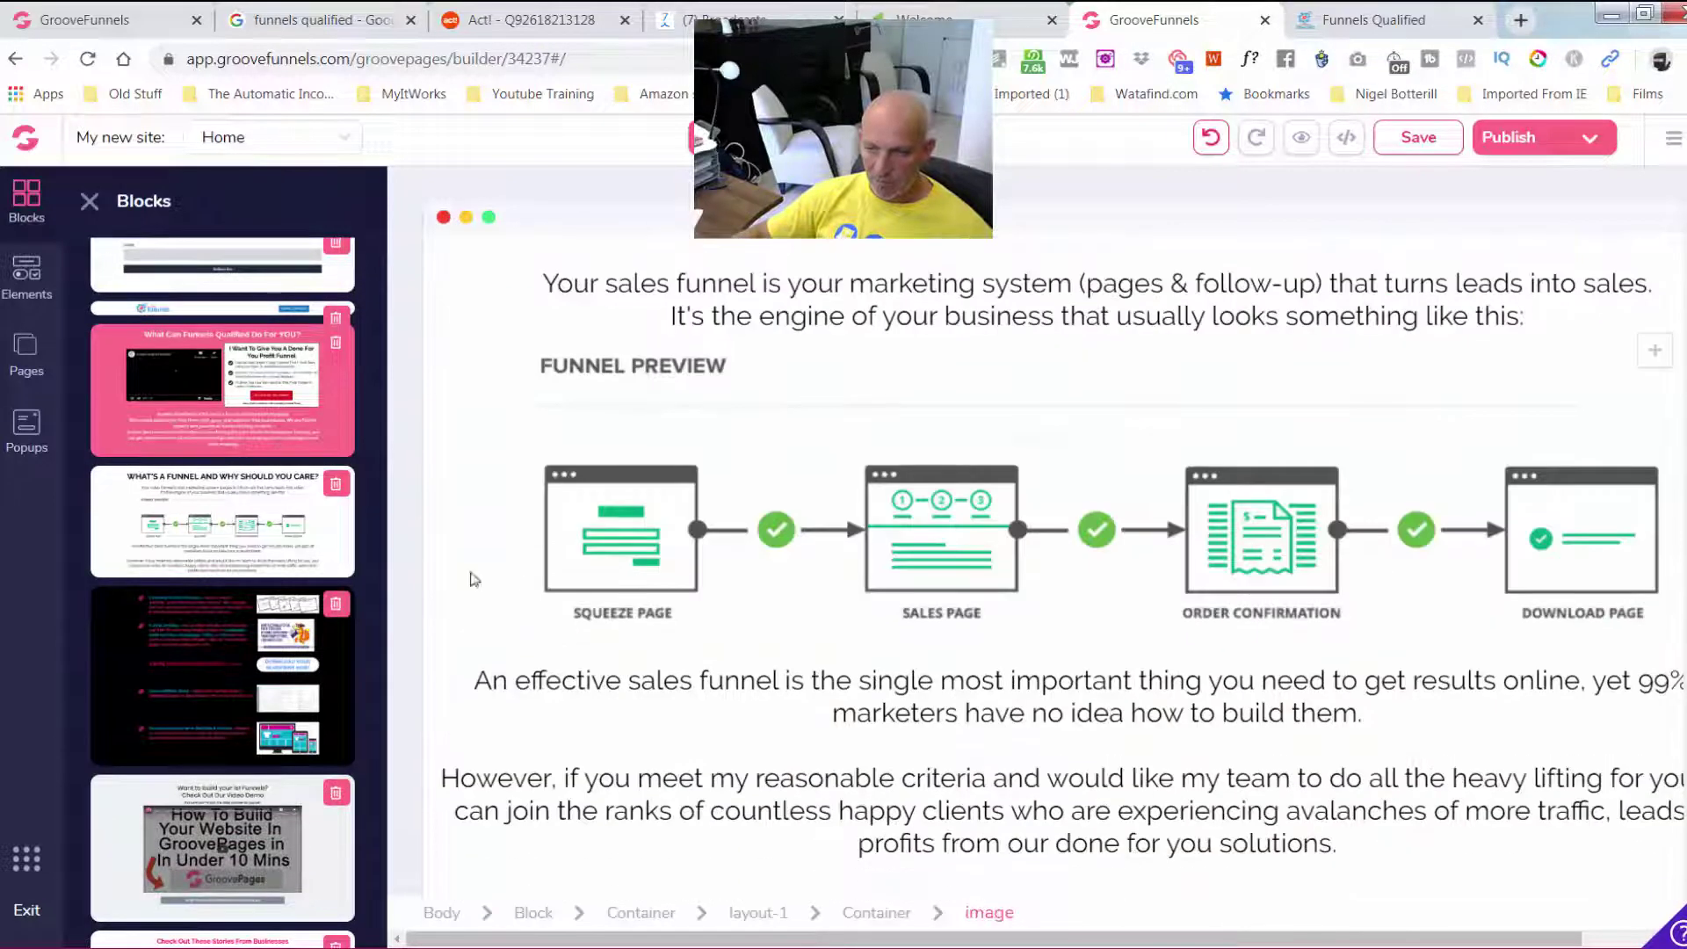
scroll(861, 875, down, 1)
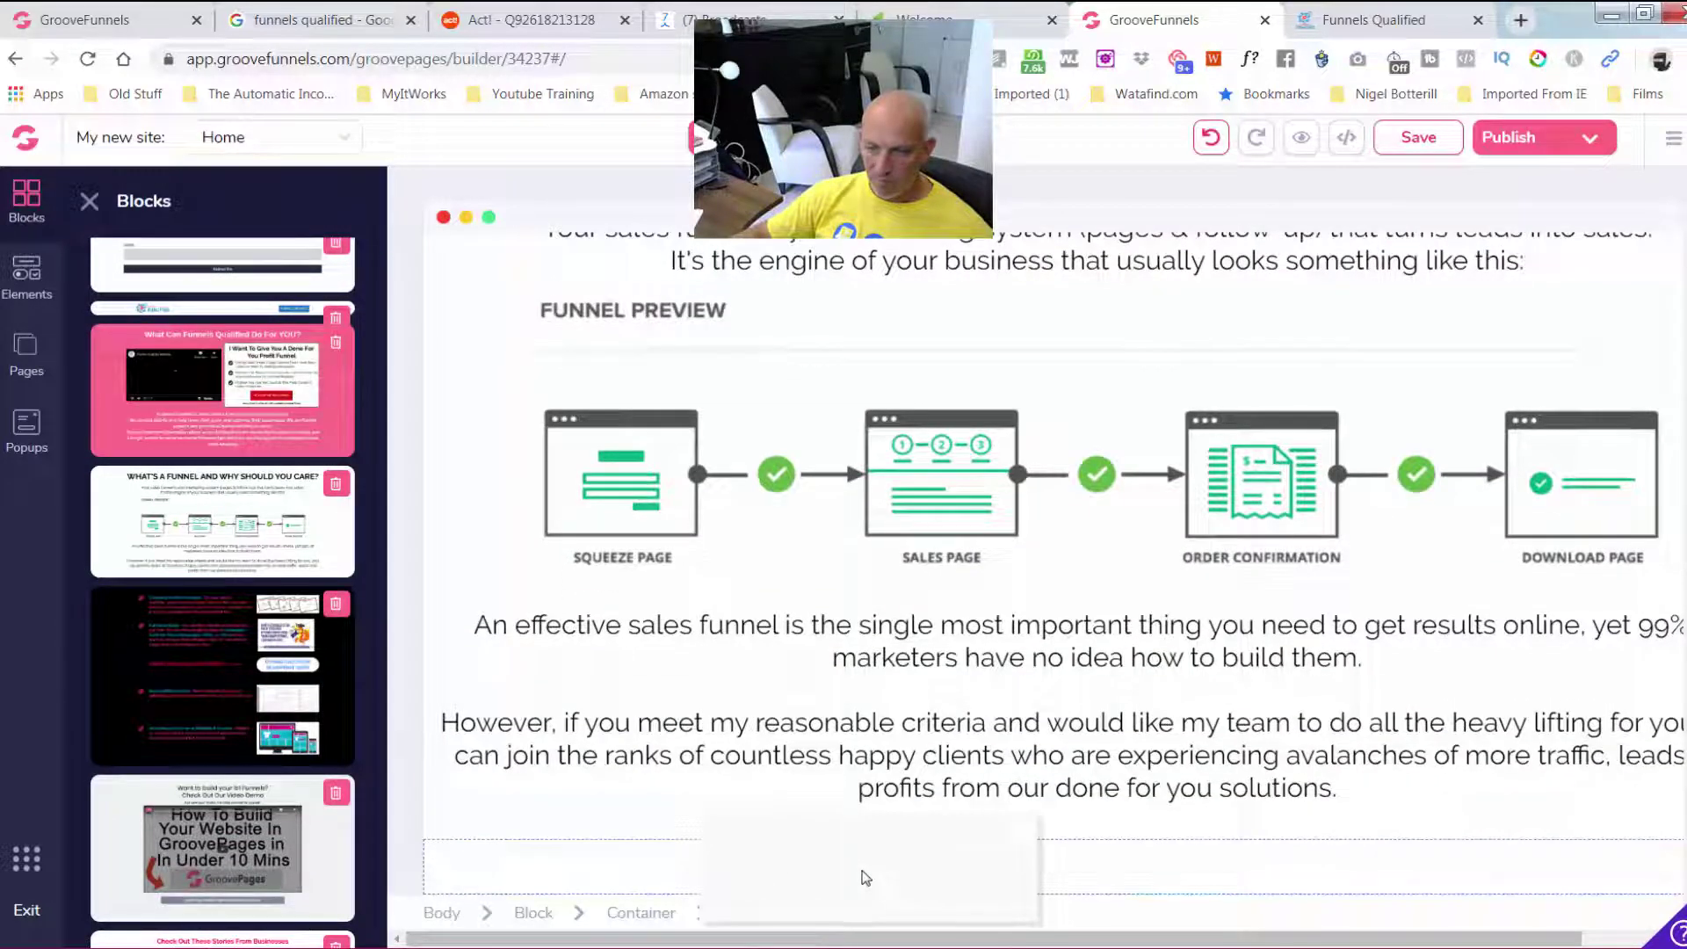
drag(863, 836, 862, 835)
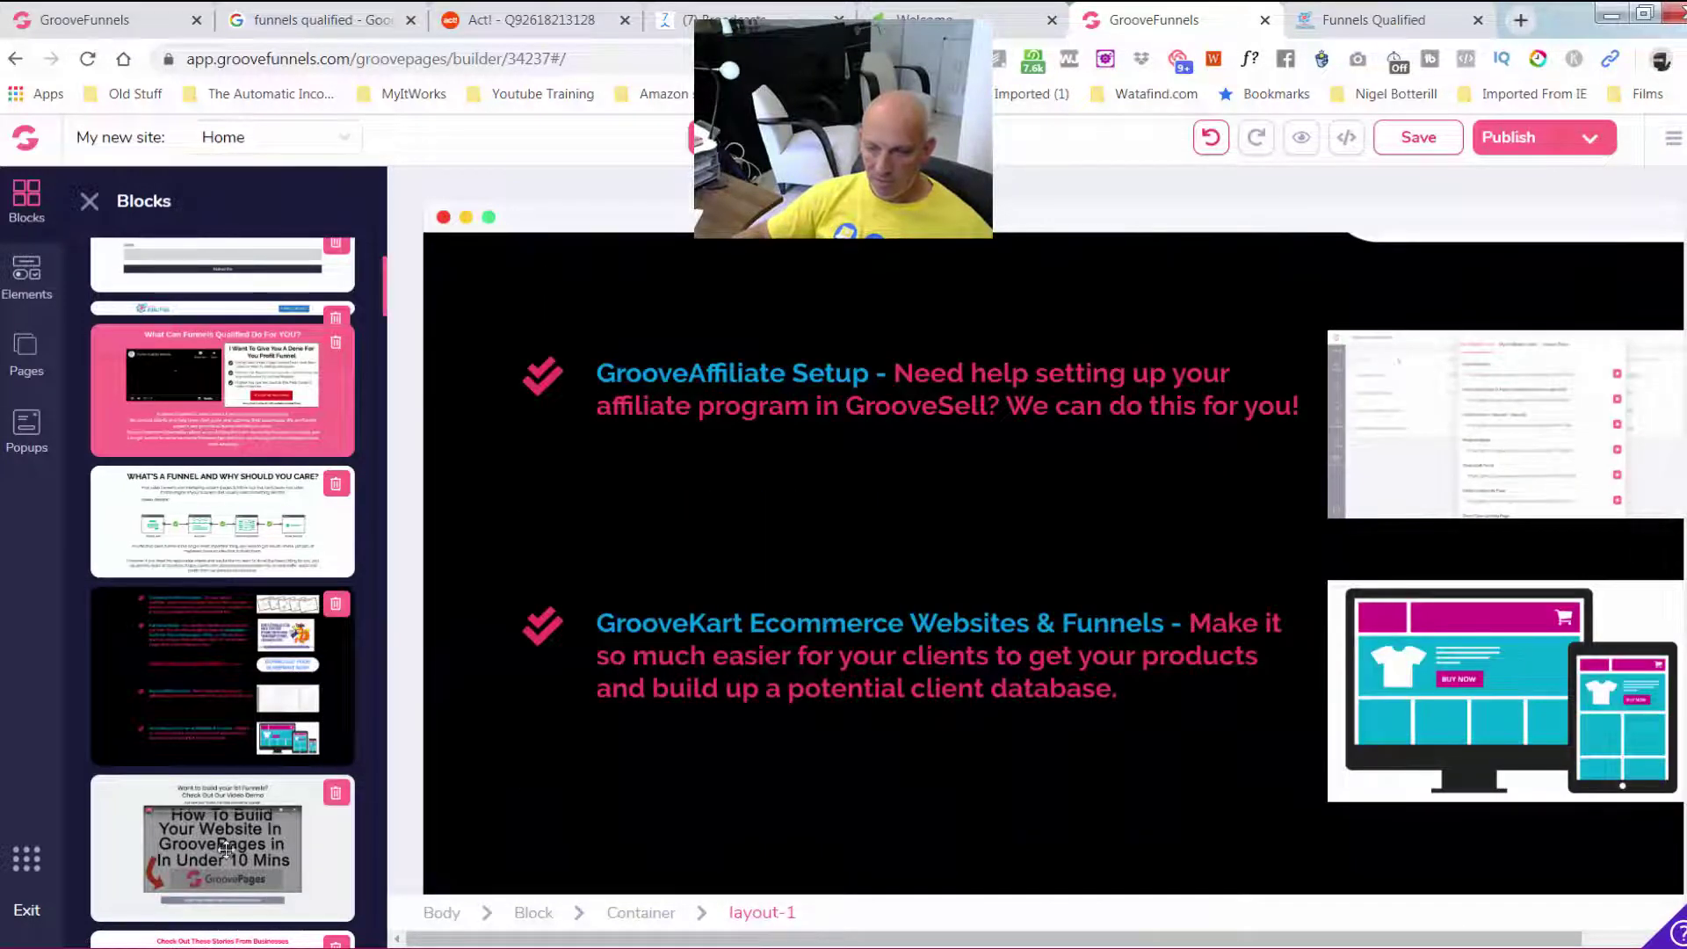
drag(225, 849, 760, 857)
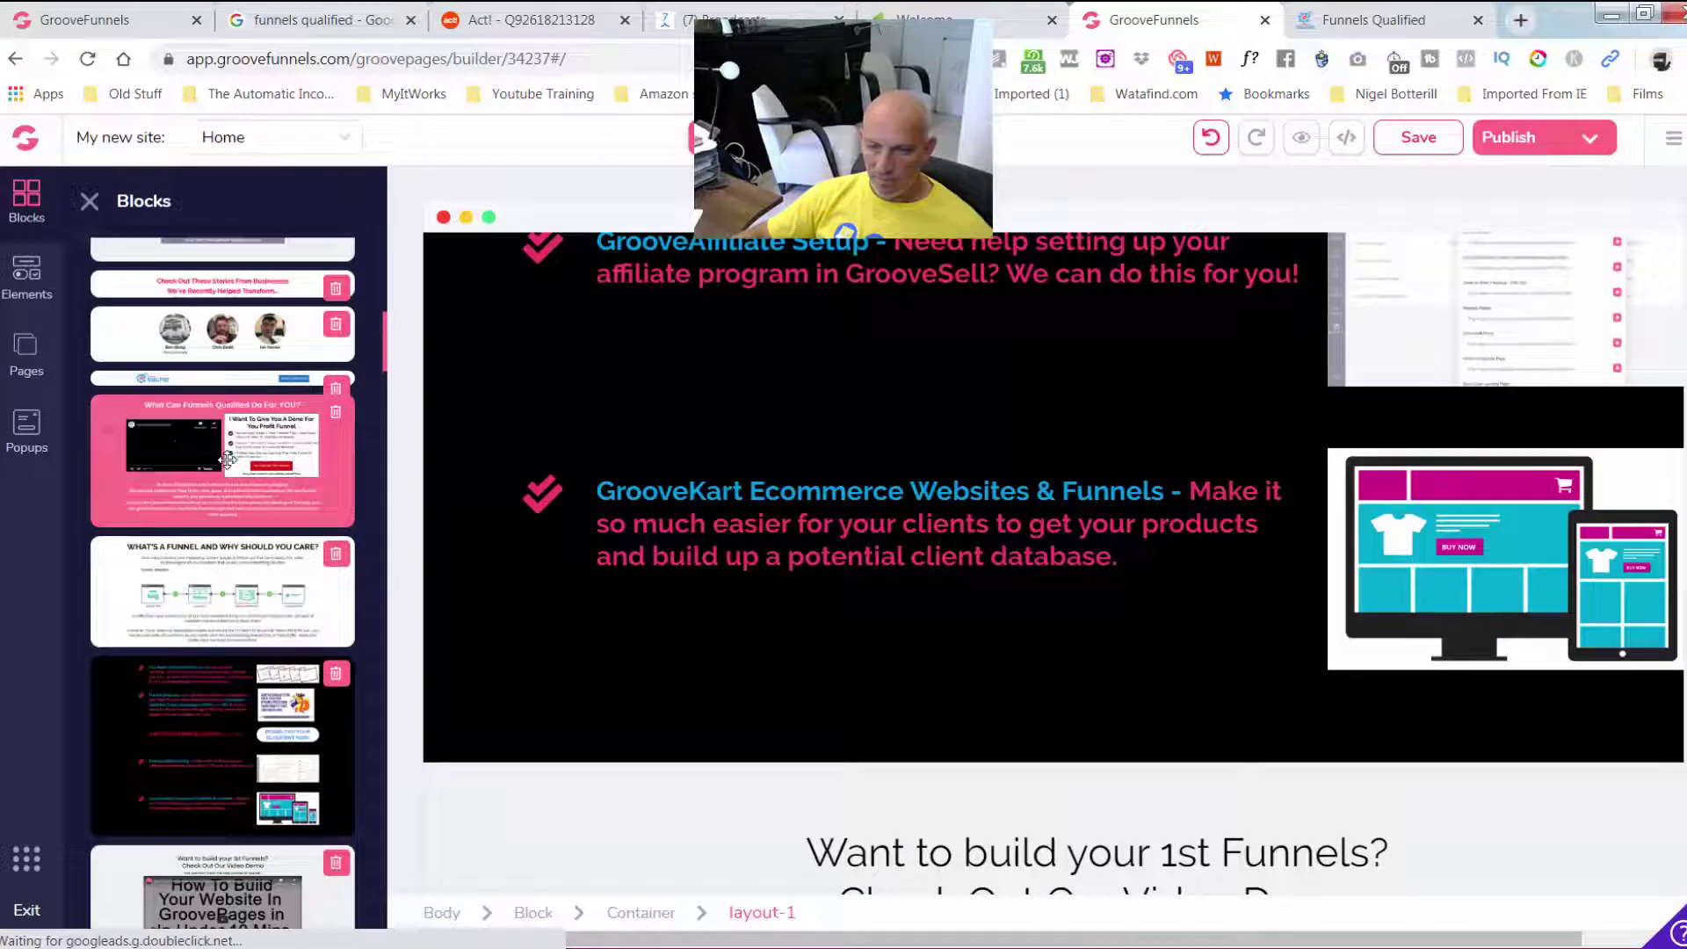
scroll(227, 570, down, 5)
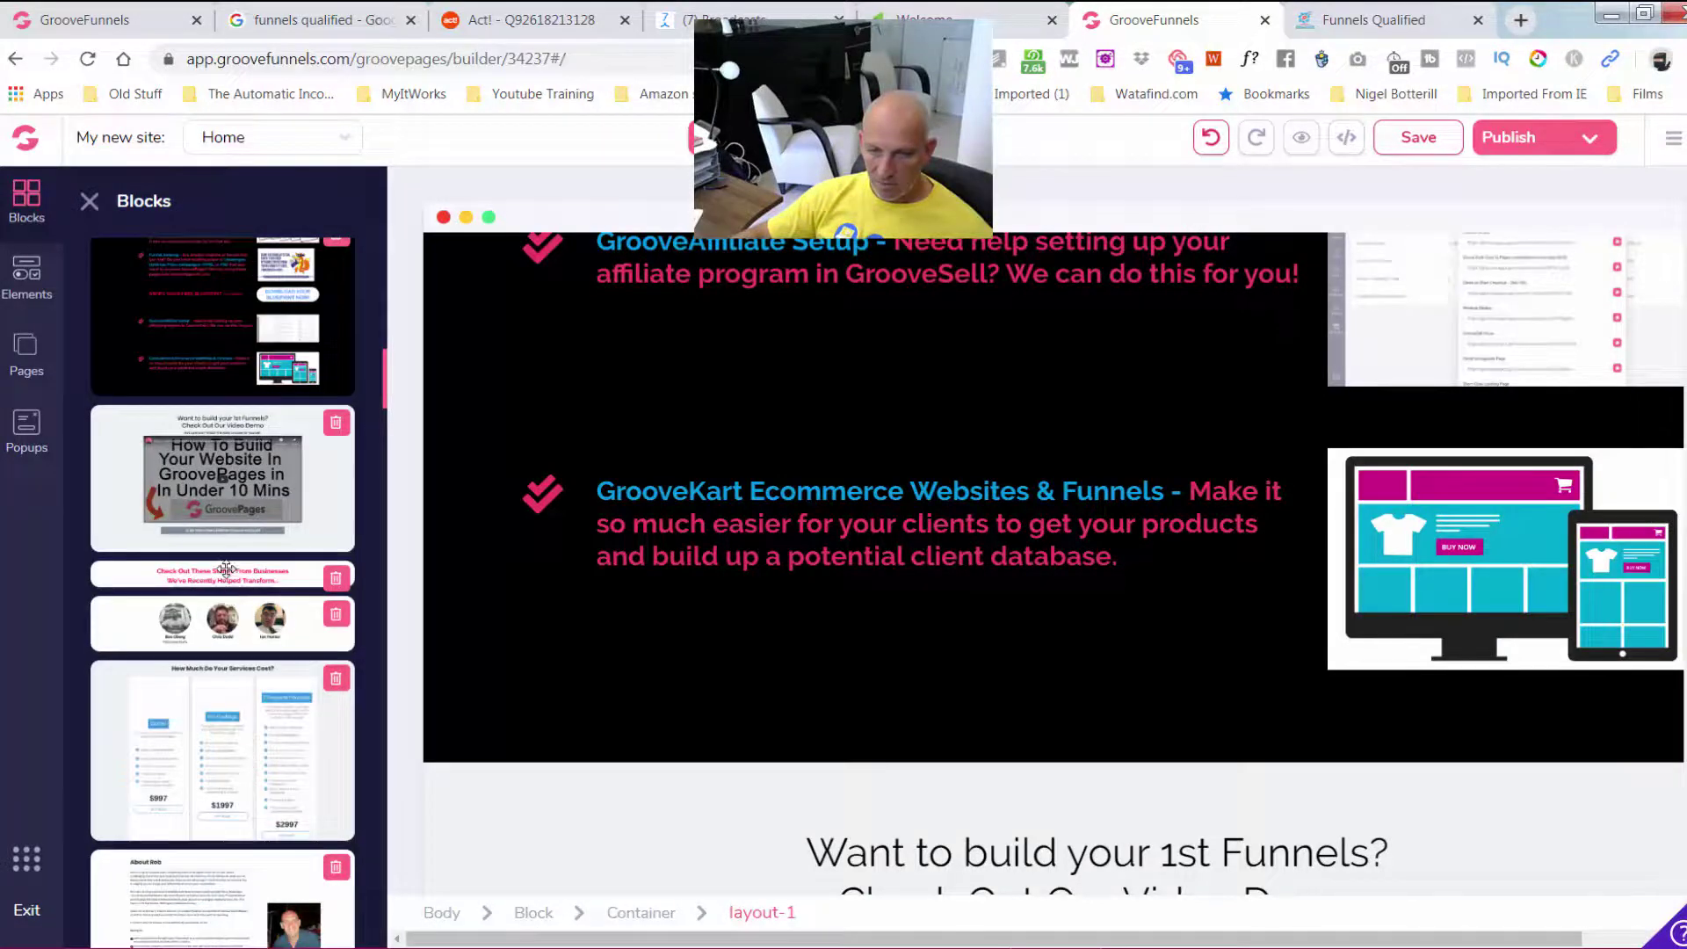
drag(226, 570, 883, 788)
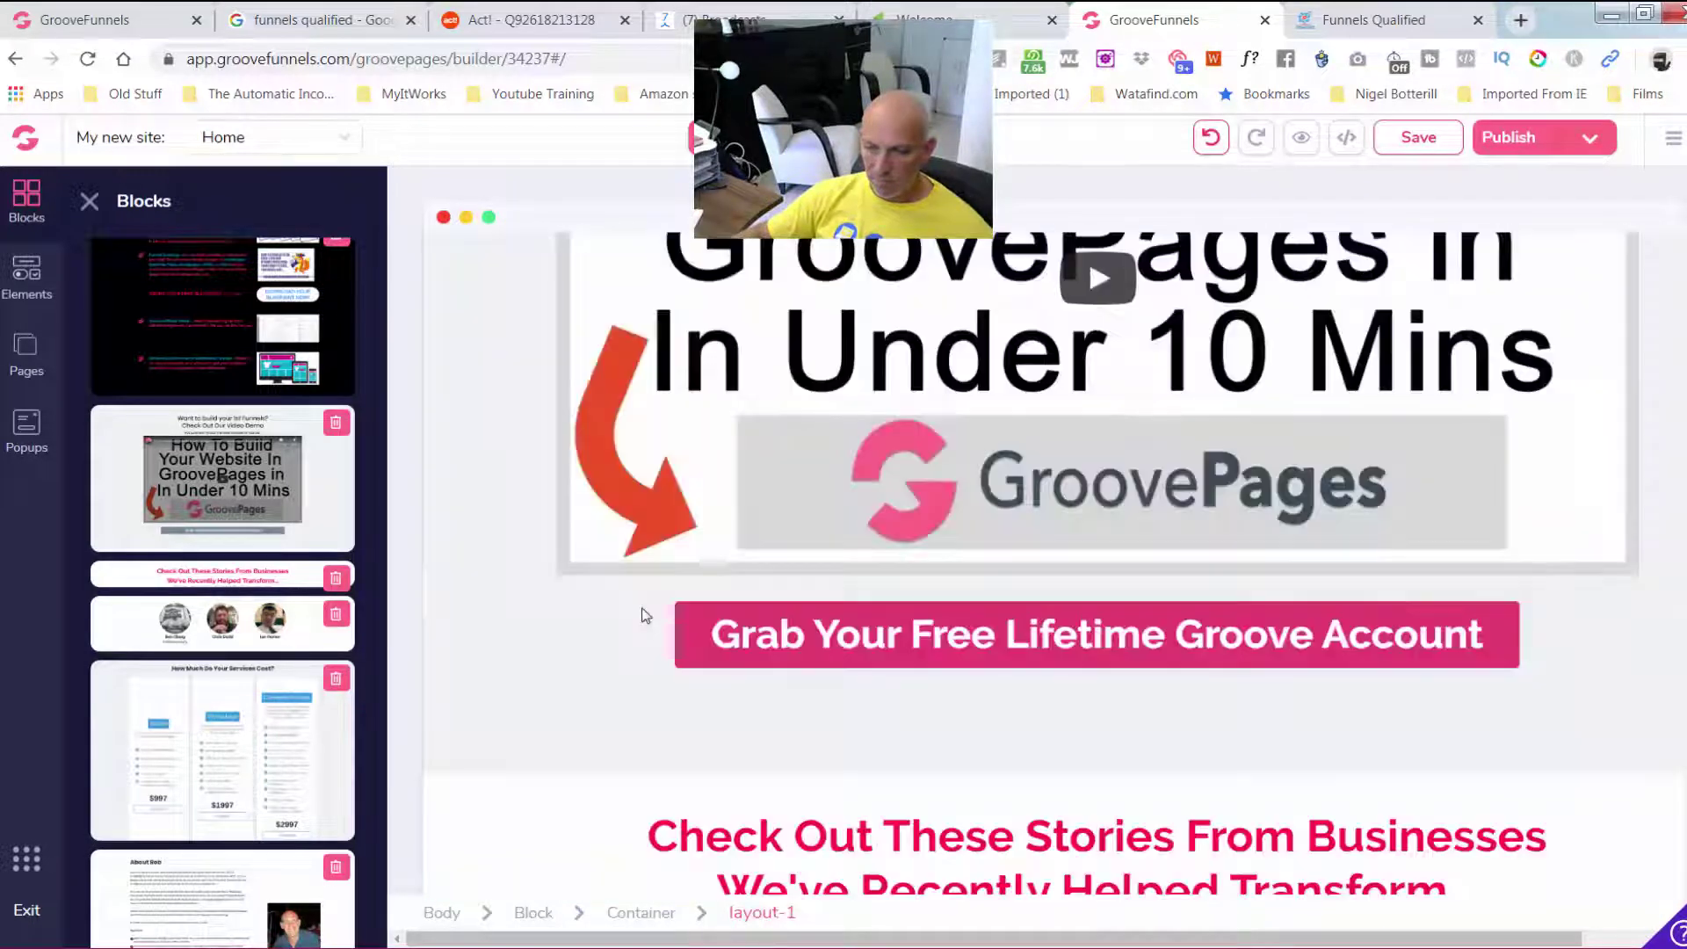
Add the saved testimonial photos block and the service pricing cards below the stories heading
scroll(618, 613, down, 1)
drag(294, 609, 920, 813)
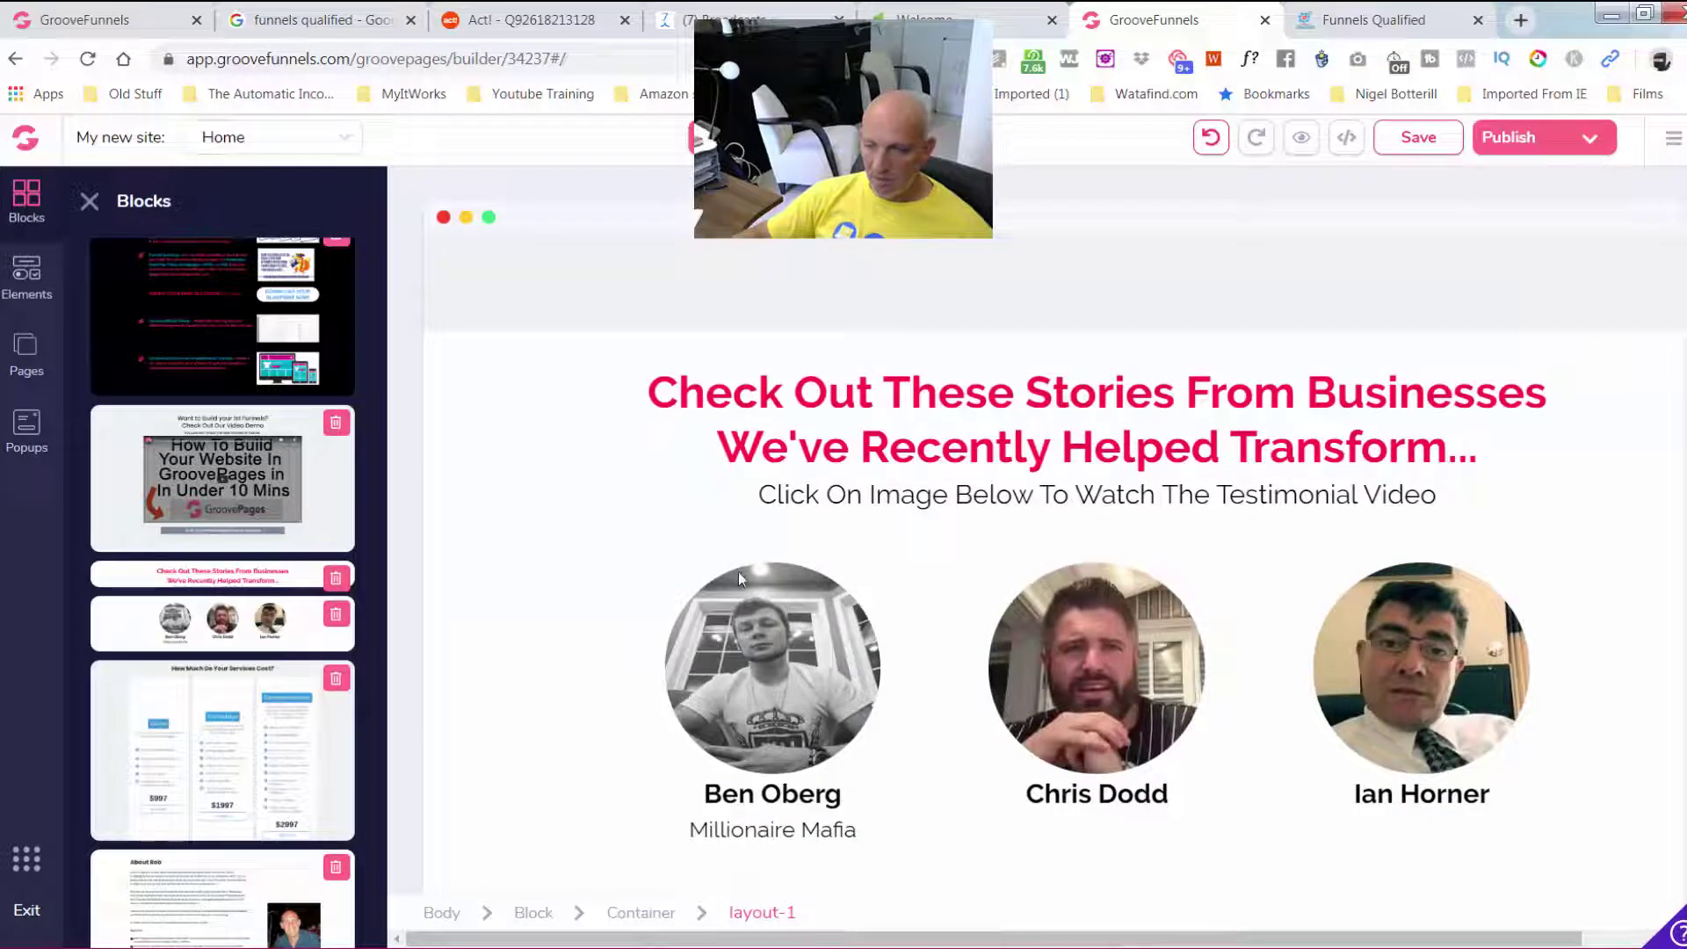
drag(527, 785, 859, 832)
Add the About Rob section, the blue 'Ready to be #1 in Google?' banner and another saved block below it
scroll(229, 722, down, 4)
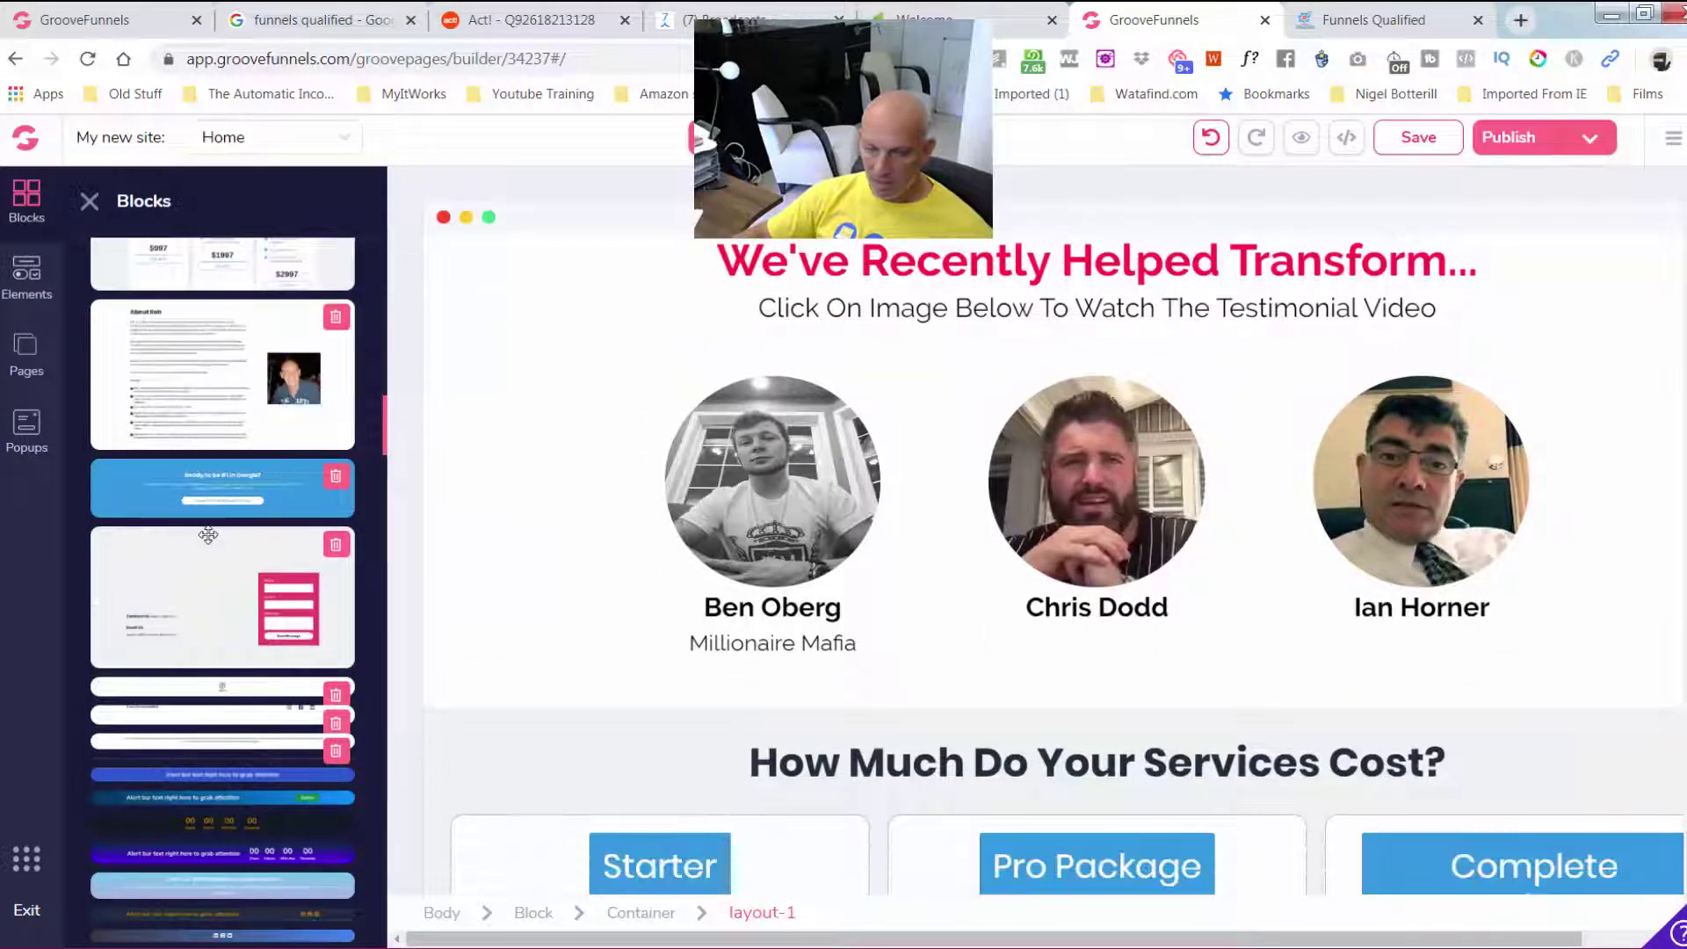
scroll(480, 640, down, 6)
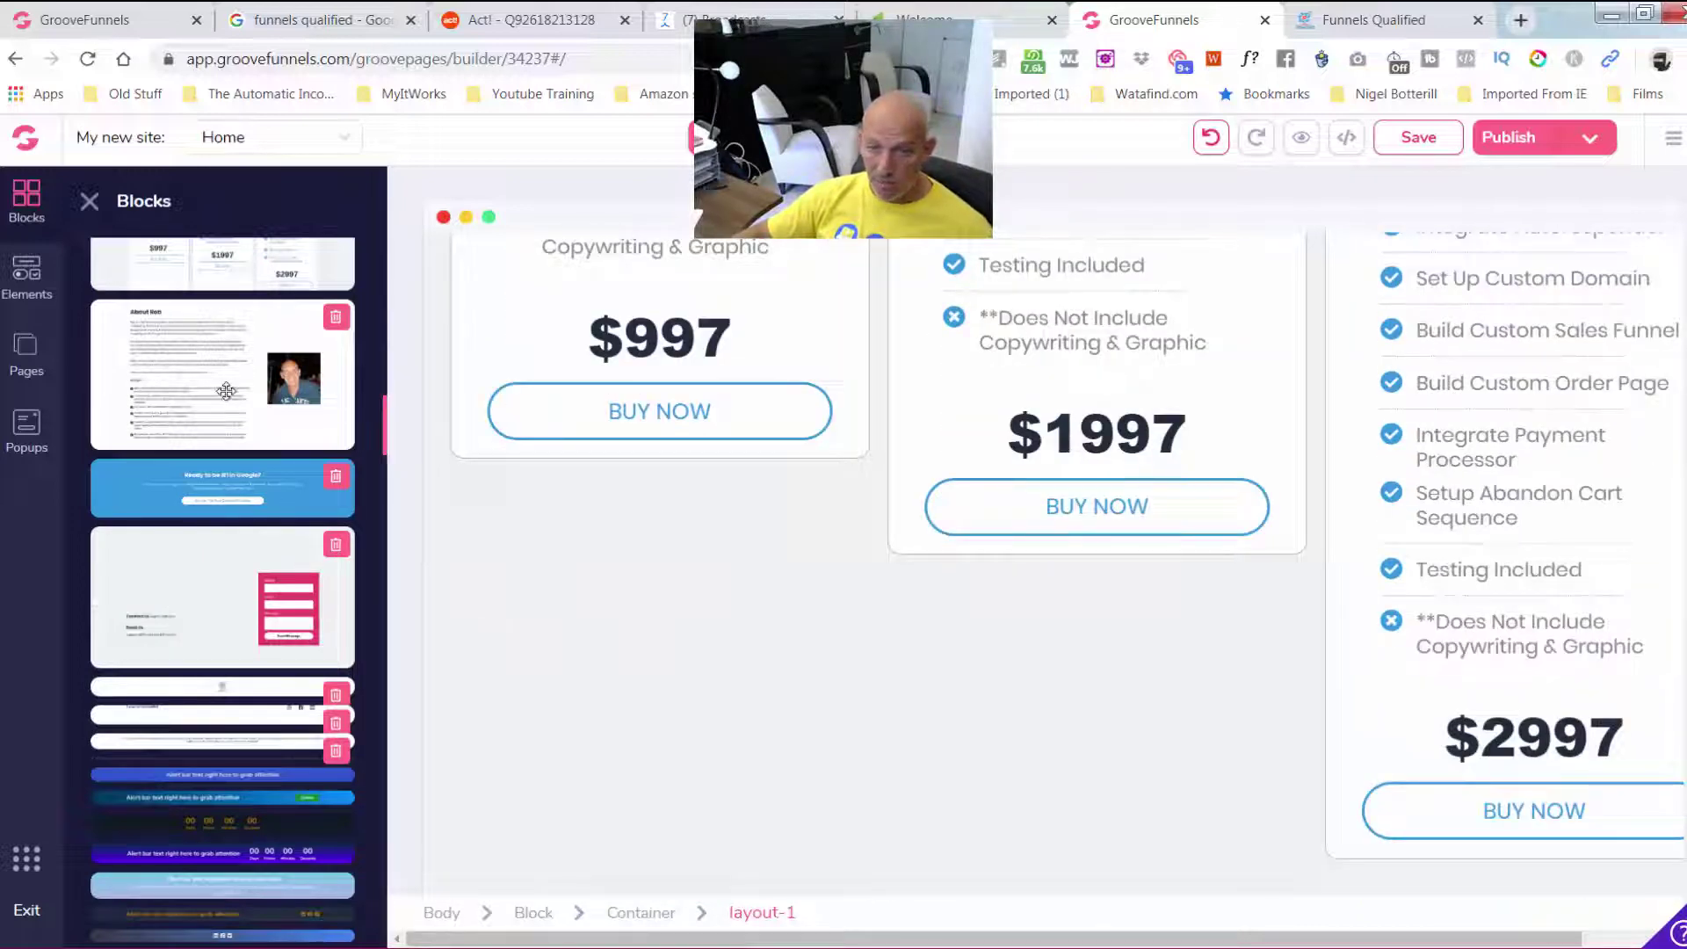
drag(226, 391, 812, 825)
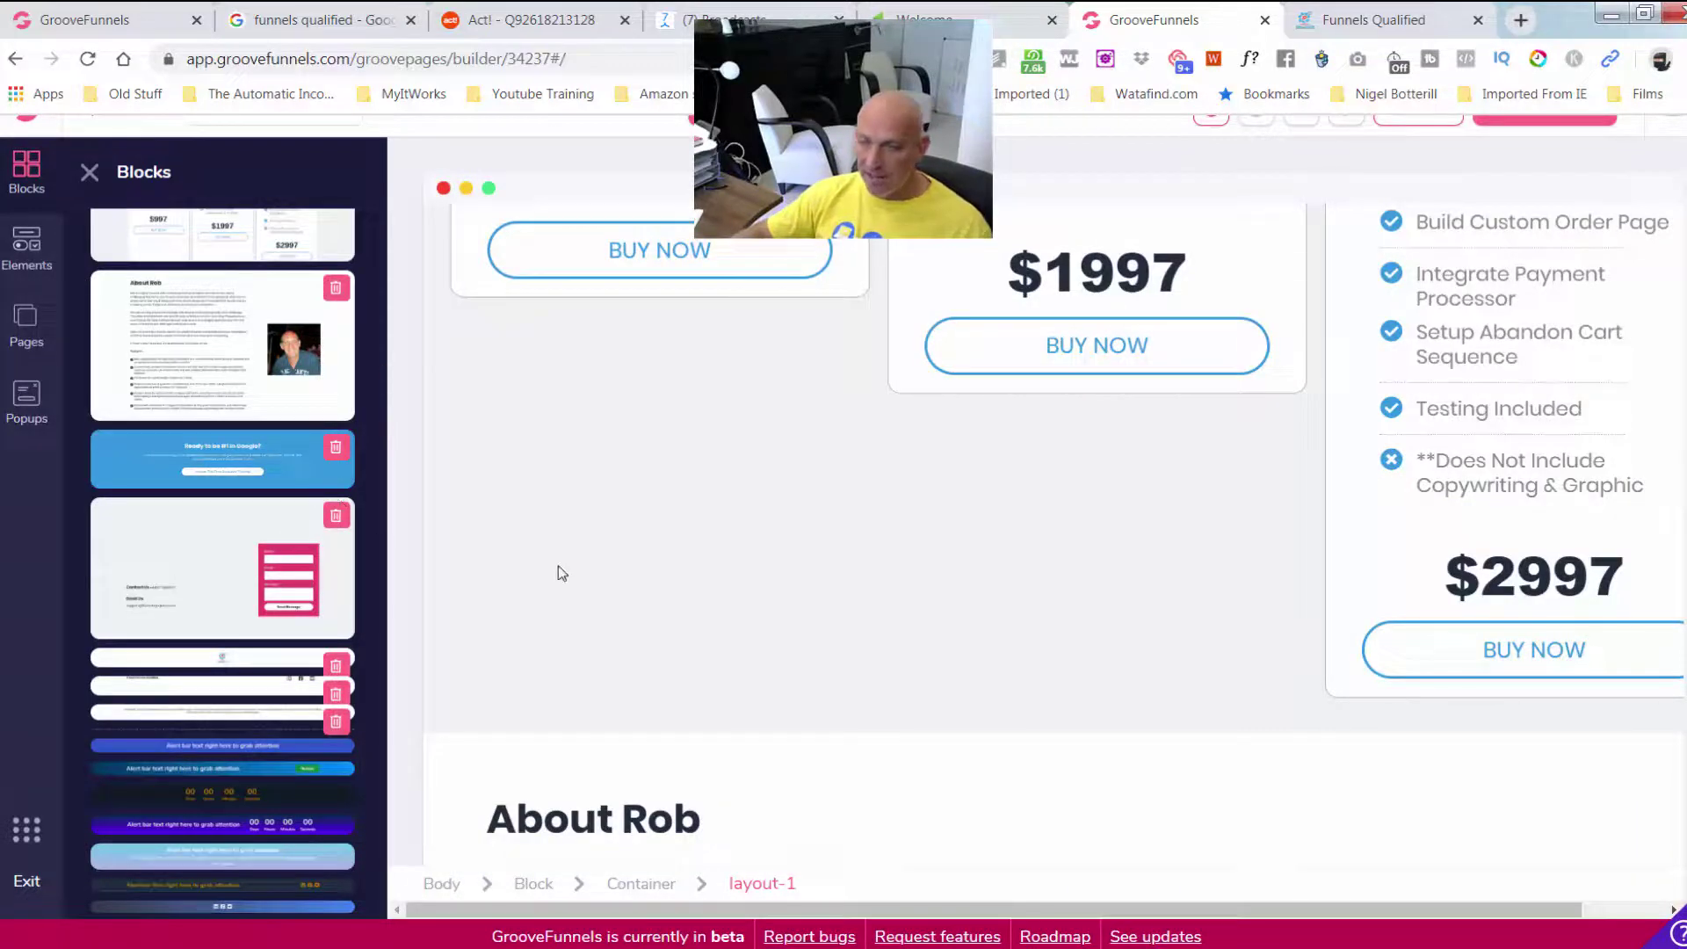
scroll(562, 573, down, 10)
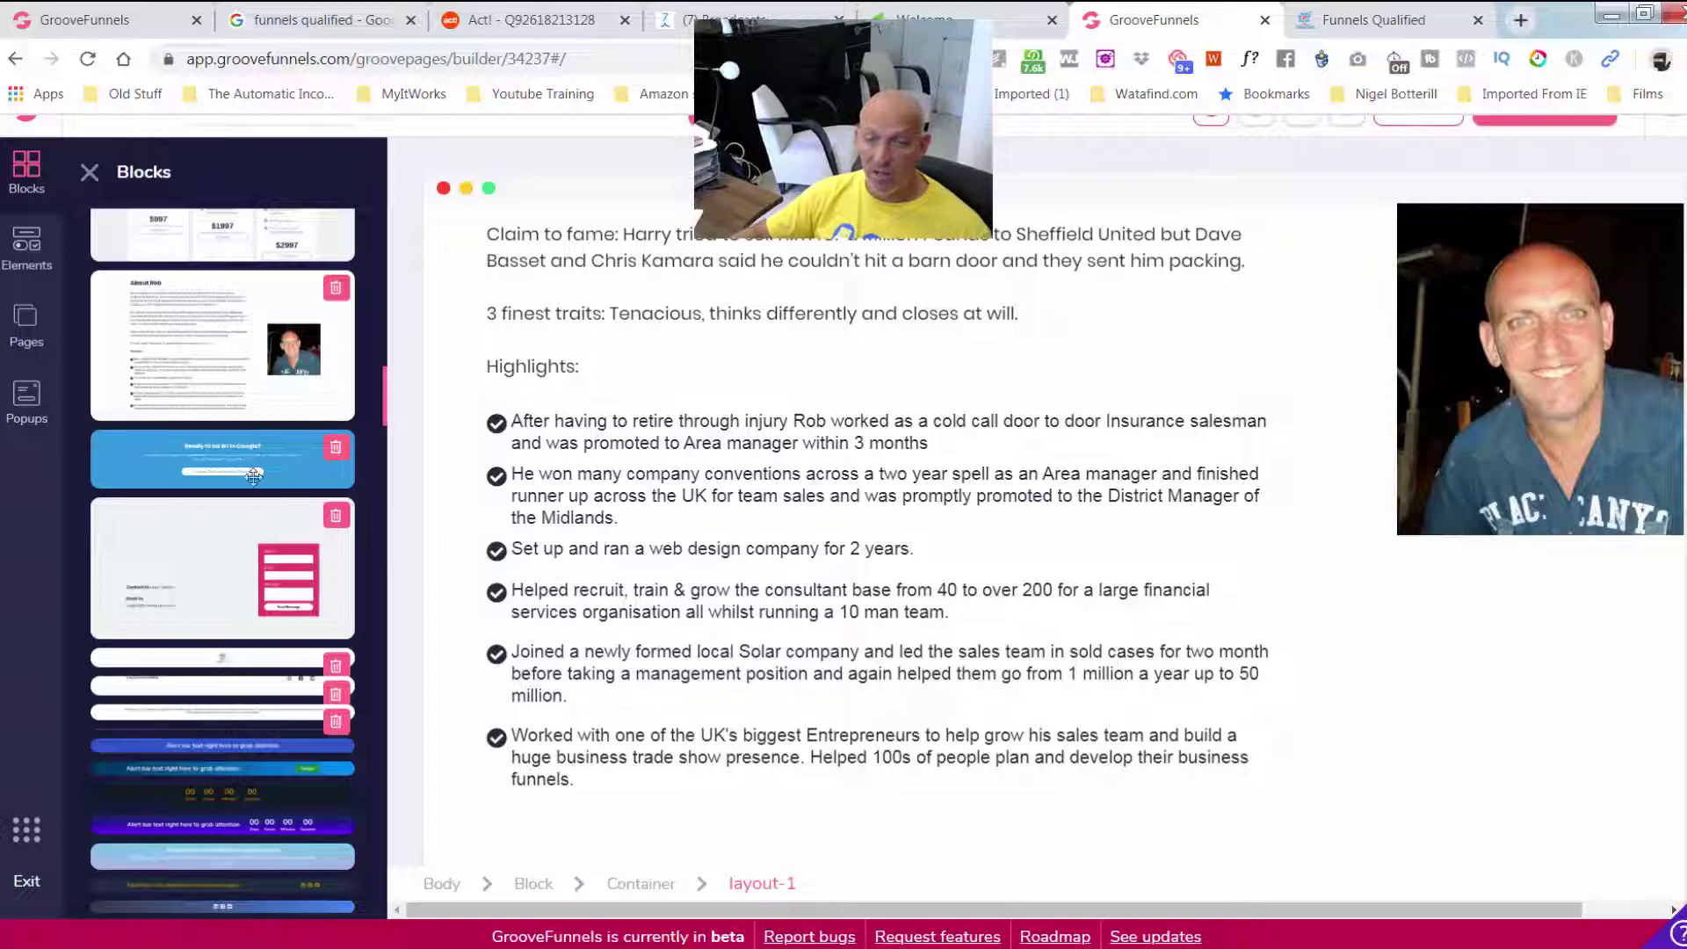
drag(267, 462, 793, 762)
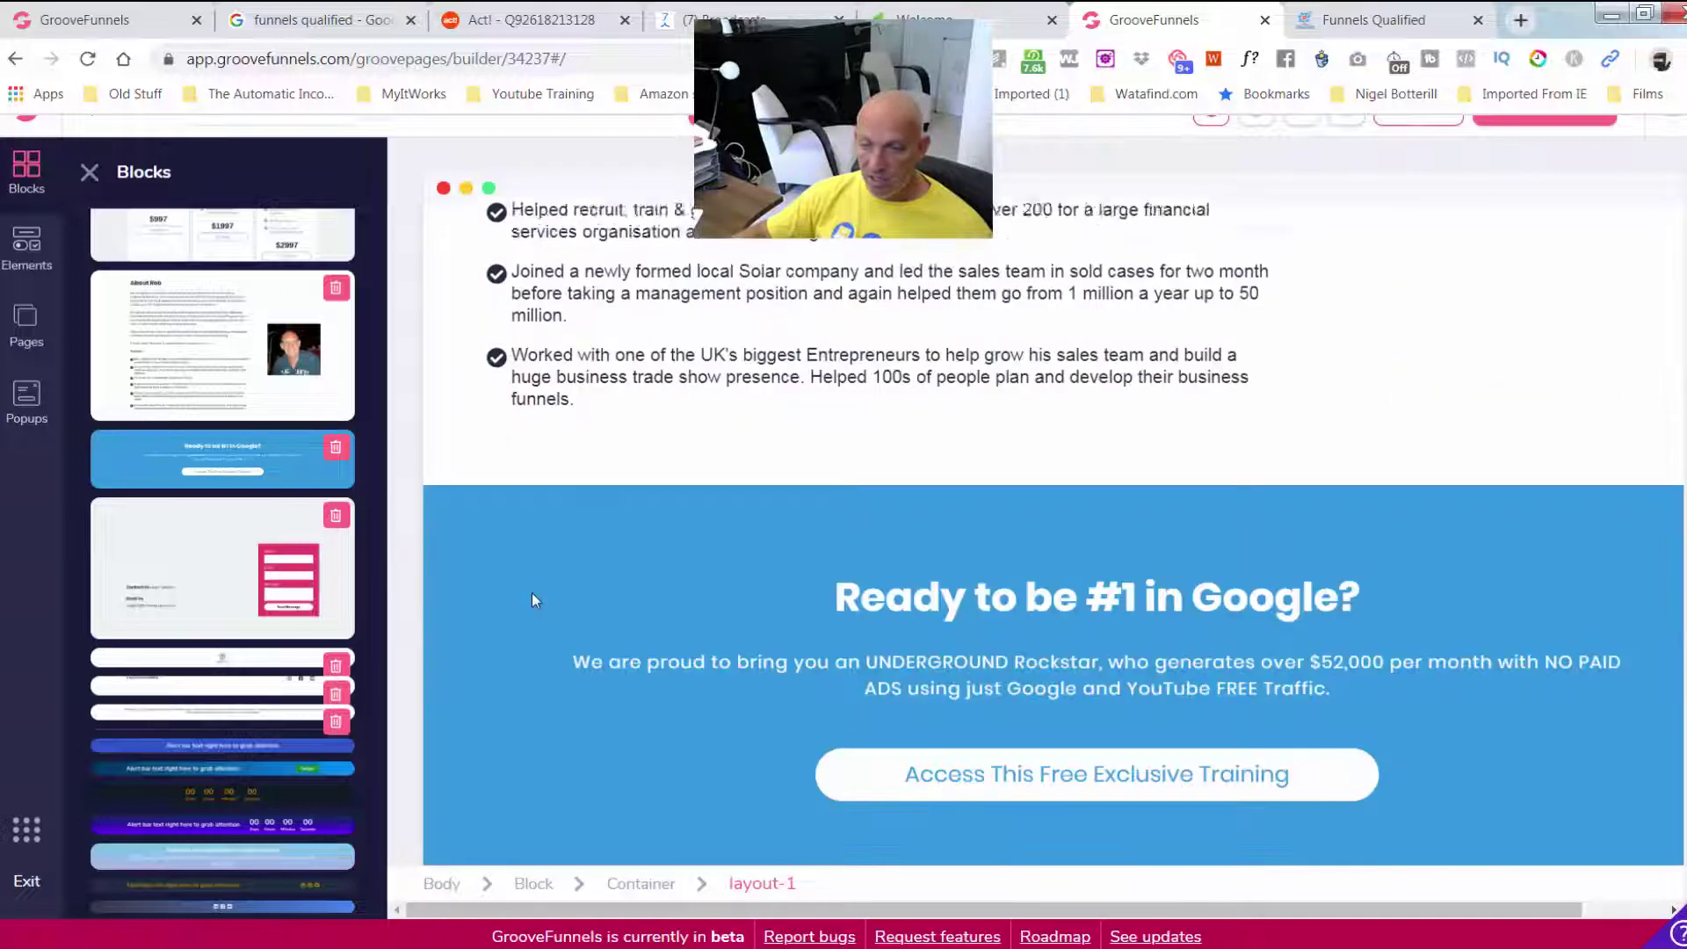
drag(585, 709, 740, 583)
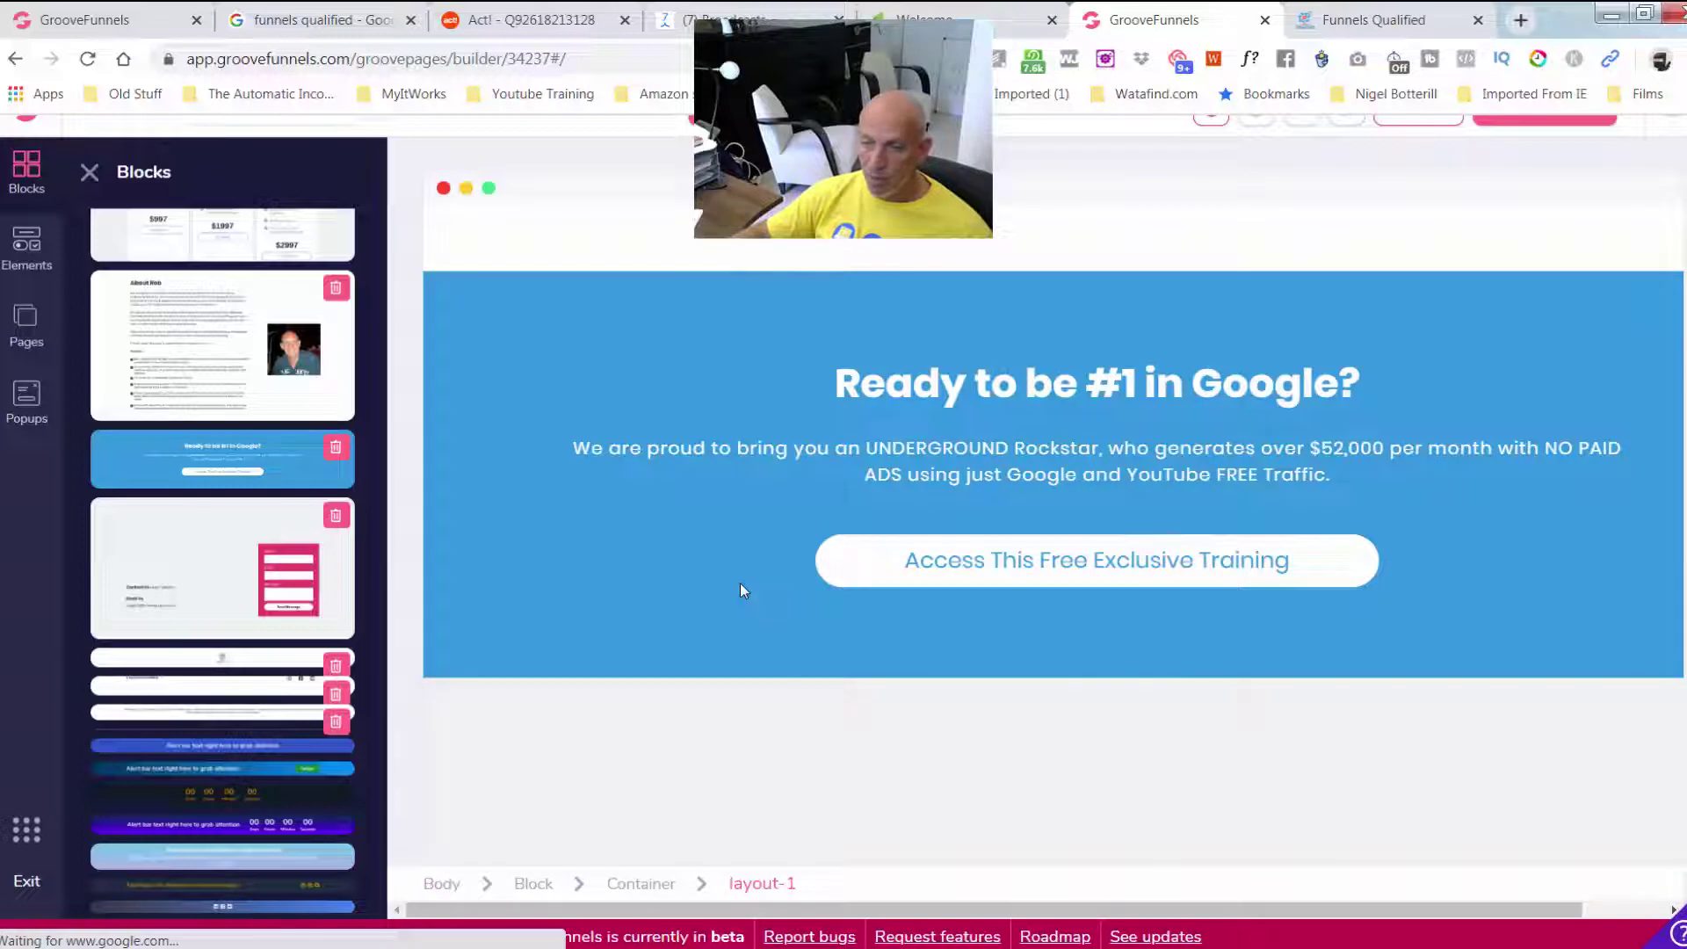
Add the home-link and logo footer, copyright and social icons row, and affiliate disclosure, then save
scroll(740, 583, down, 5)
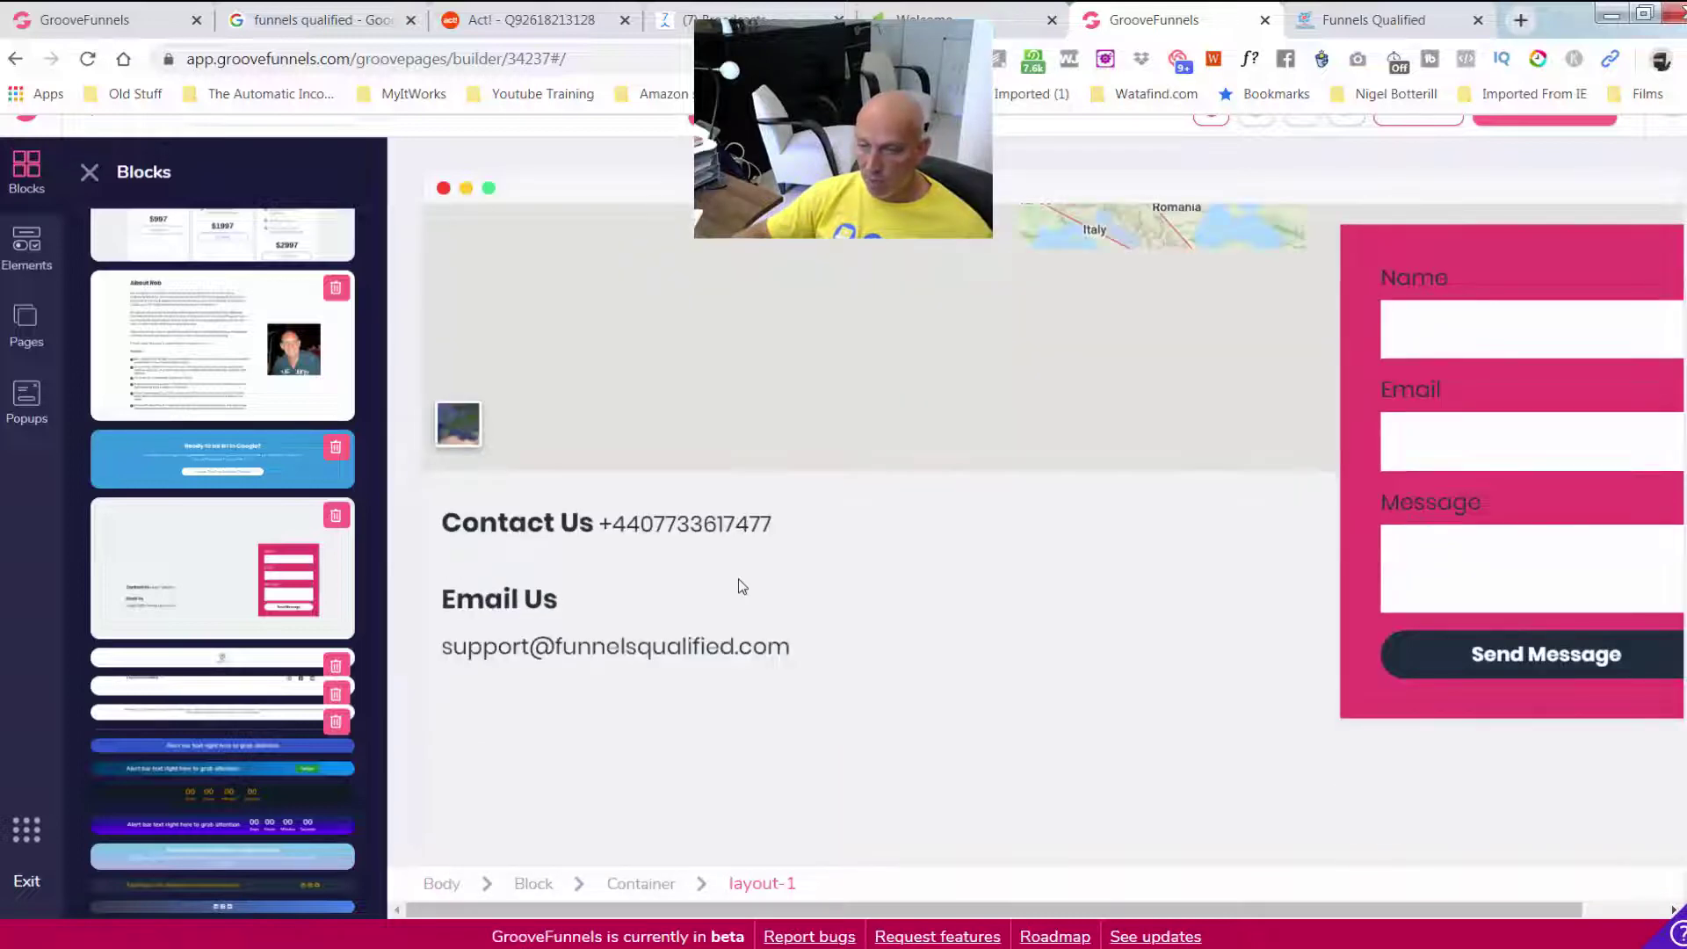
scroll(740, 583, down, 1)
scroll(173, 596, down, 4)
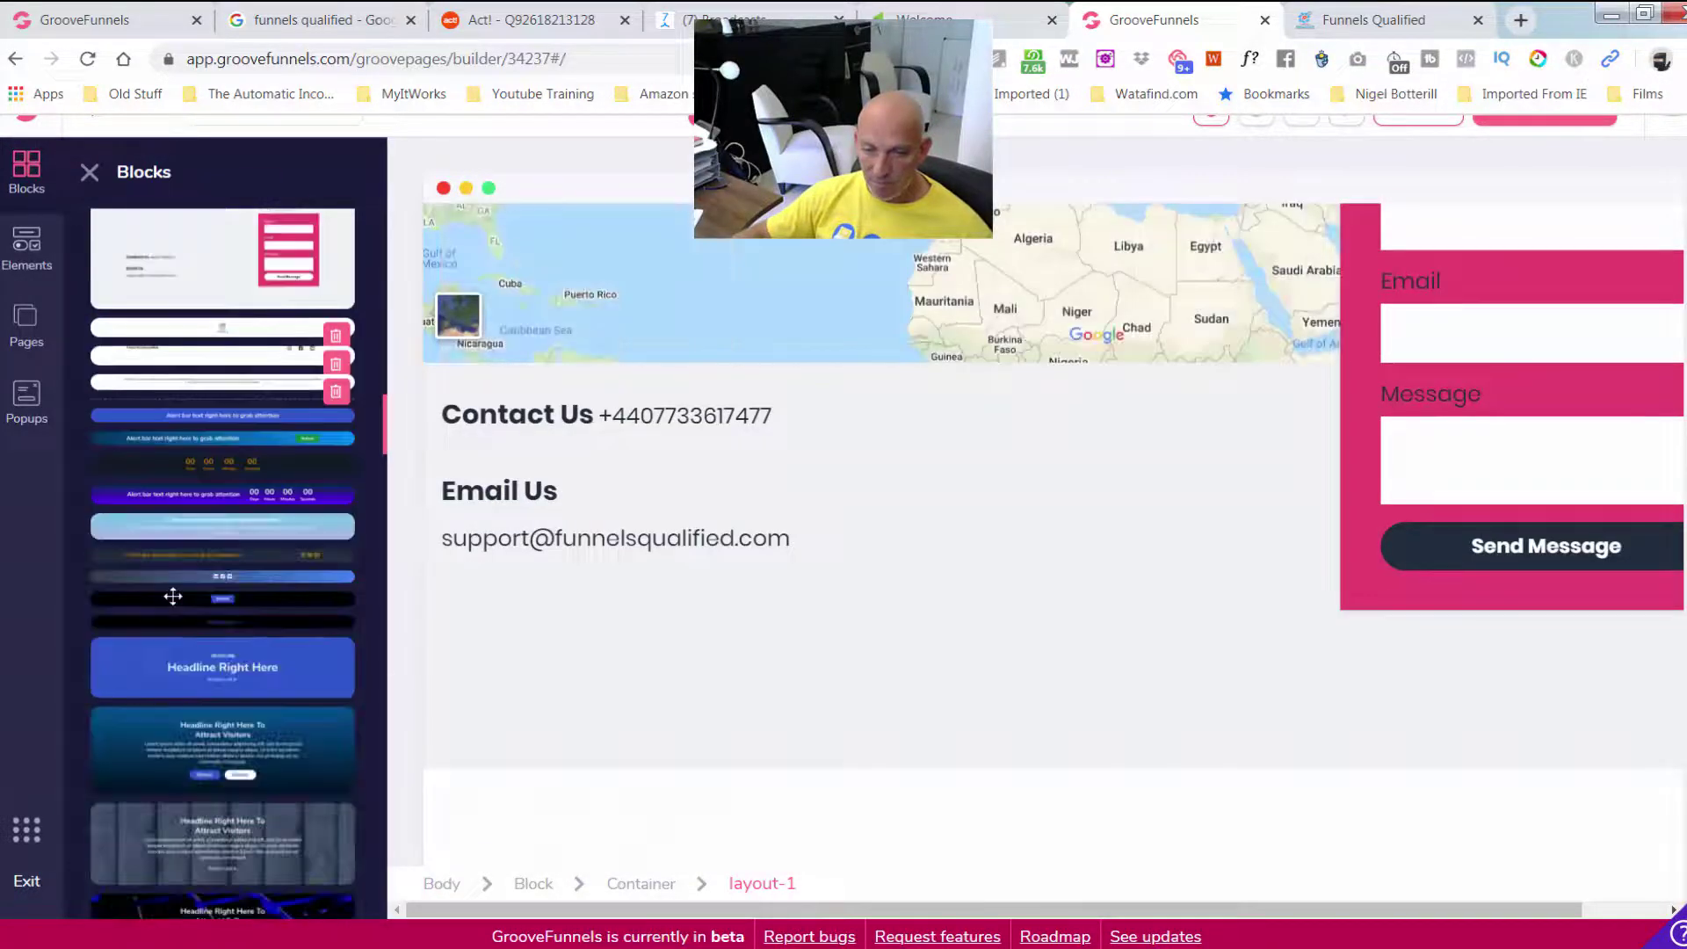
drag(410, 559, 958, 763)
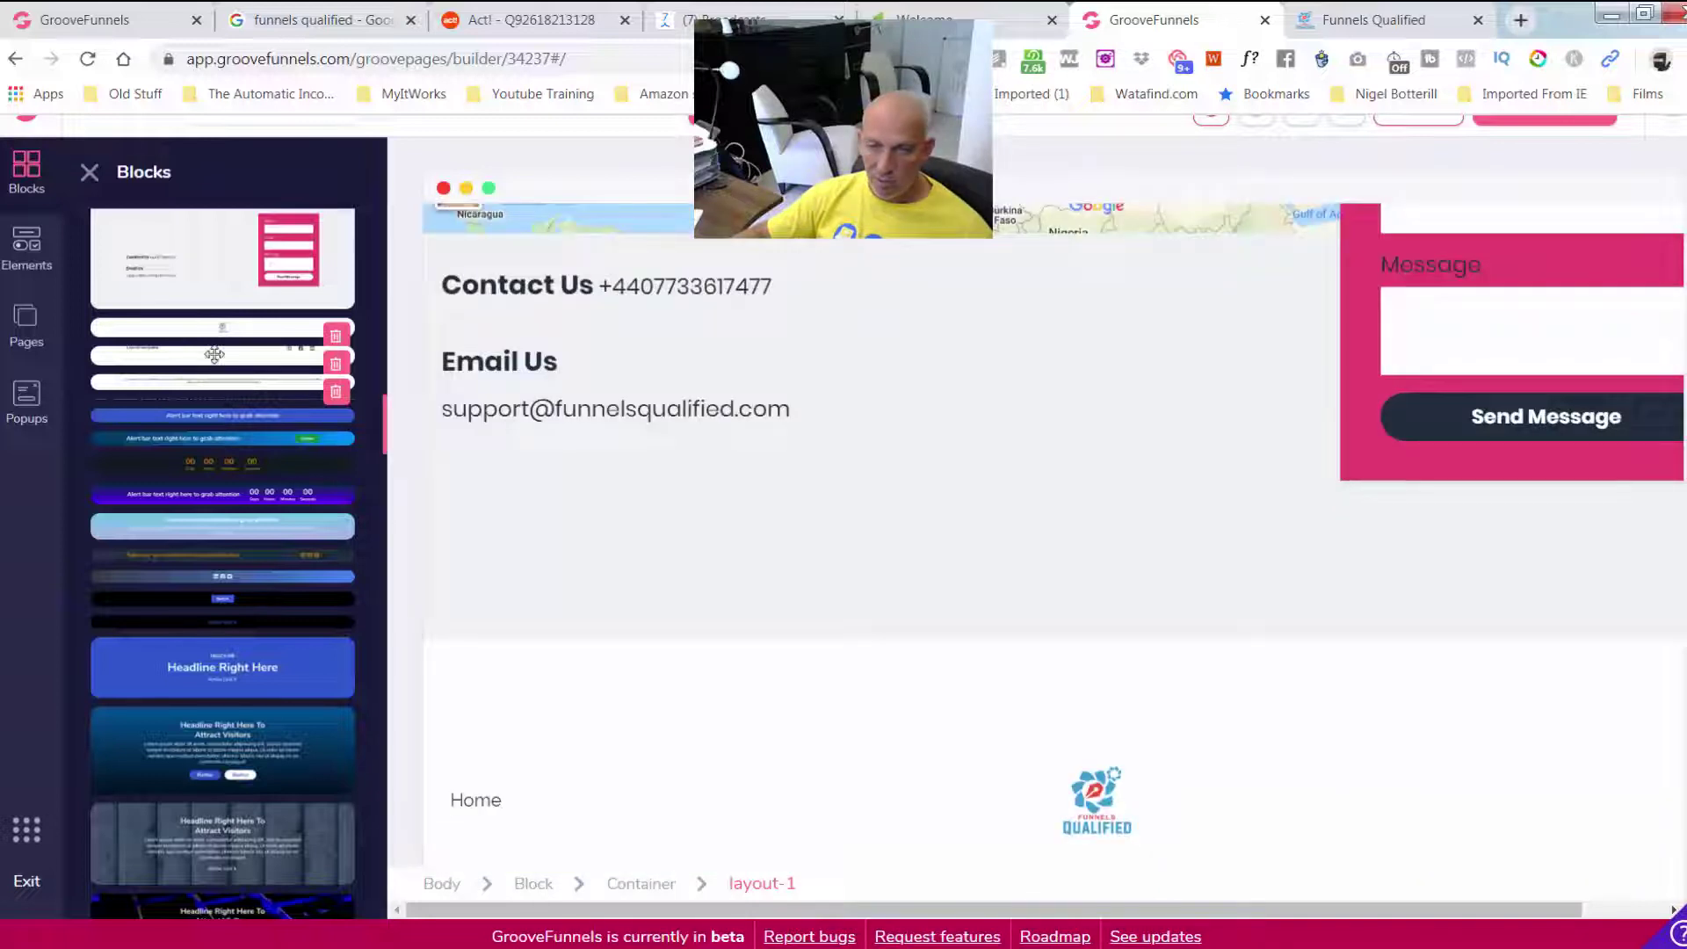
drag(214, 354, 951, 793)
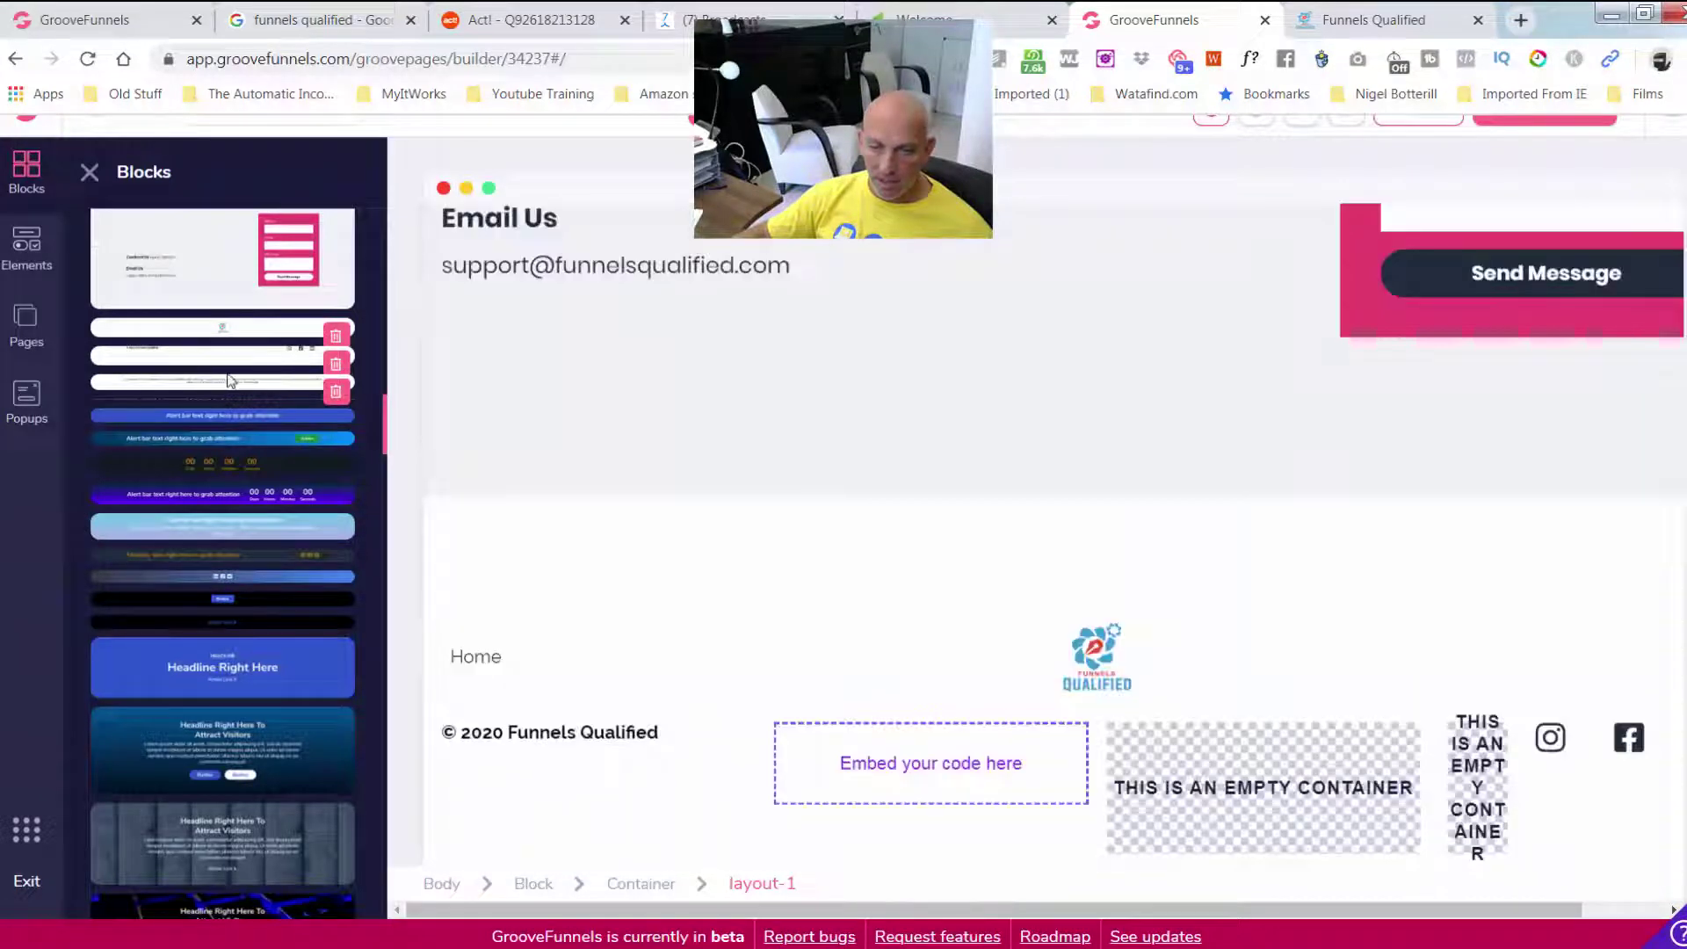
drag(230, 379, 976, 787)
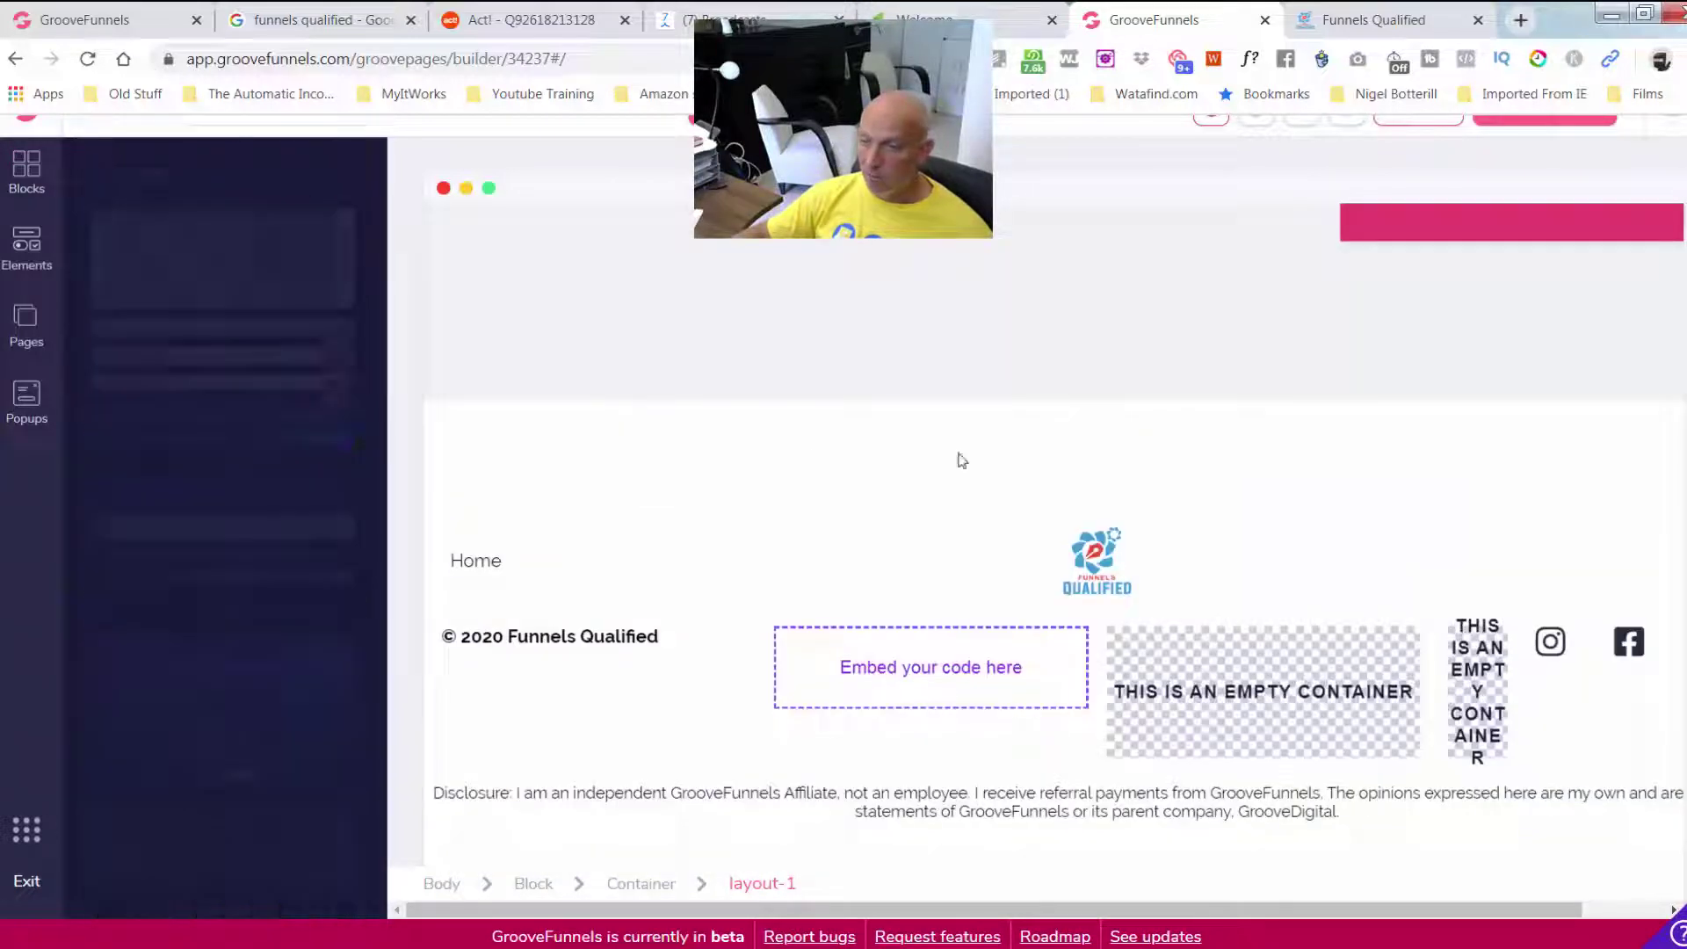
key(ctrl+s)
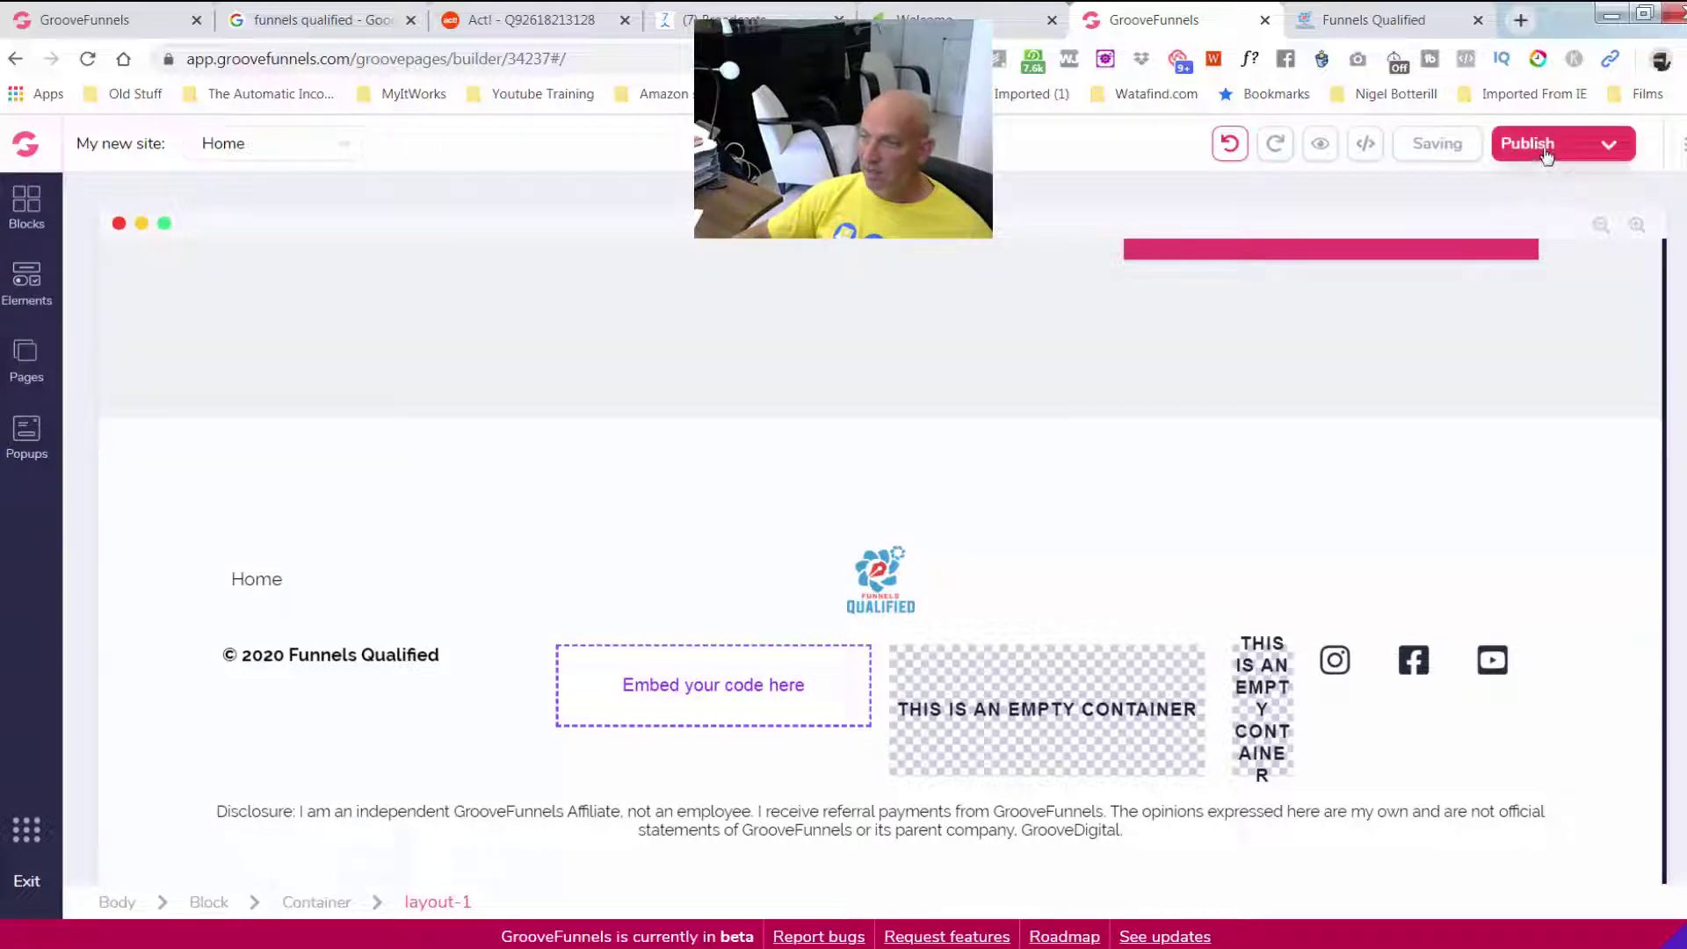
Preview the page live in a new tab, pause the intro video, and scroll to the contact form
click(1321, 146)
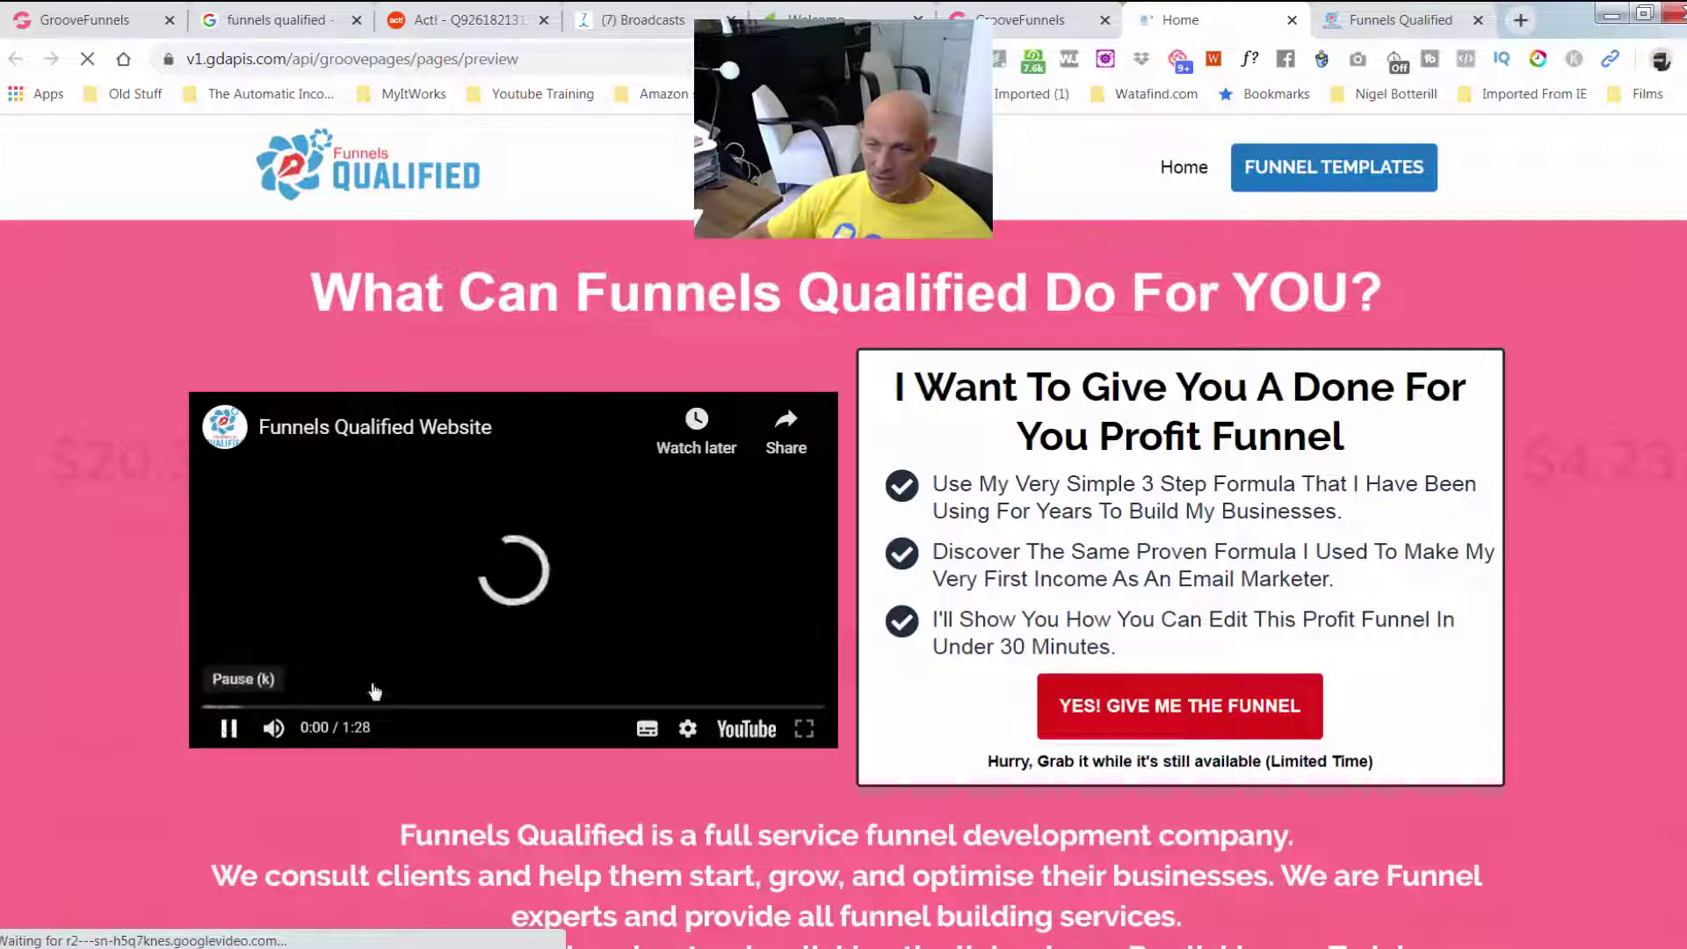
click(230, 728)
scroll(1563, 386, down, 20)
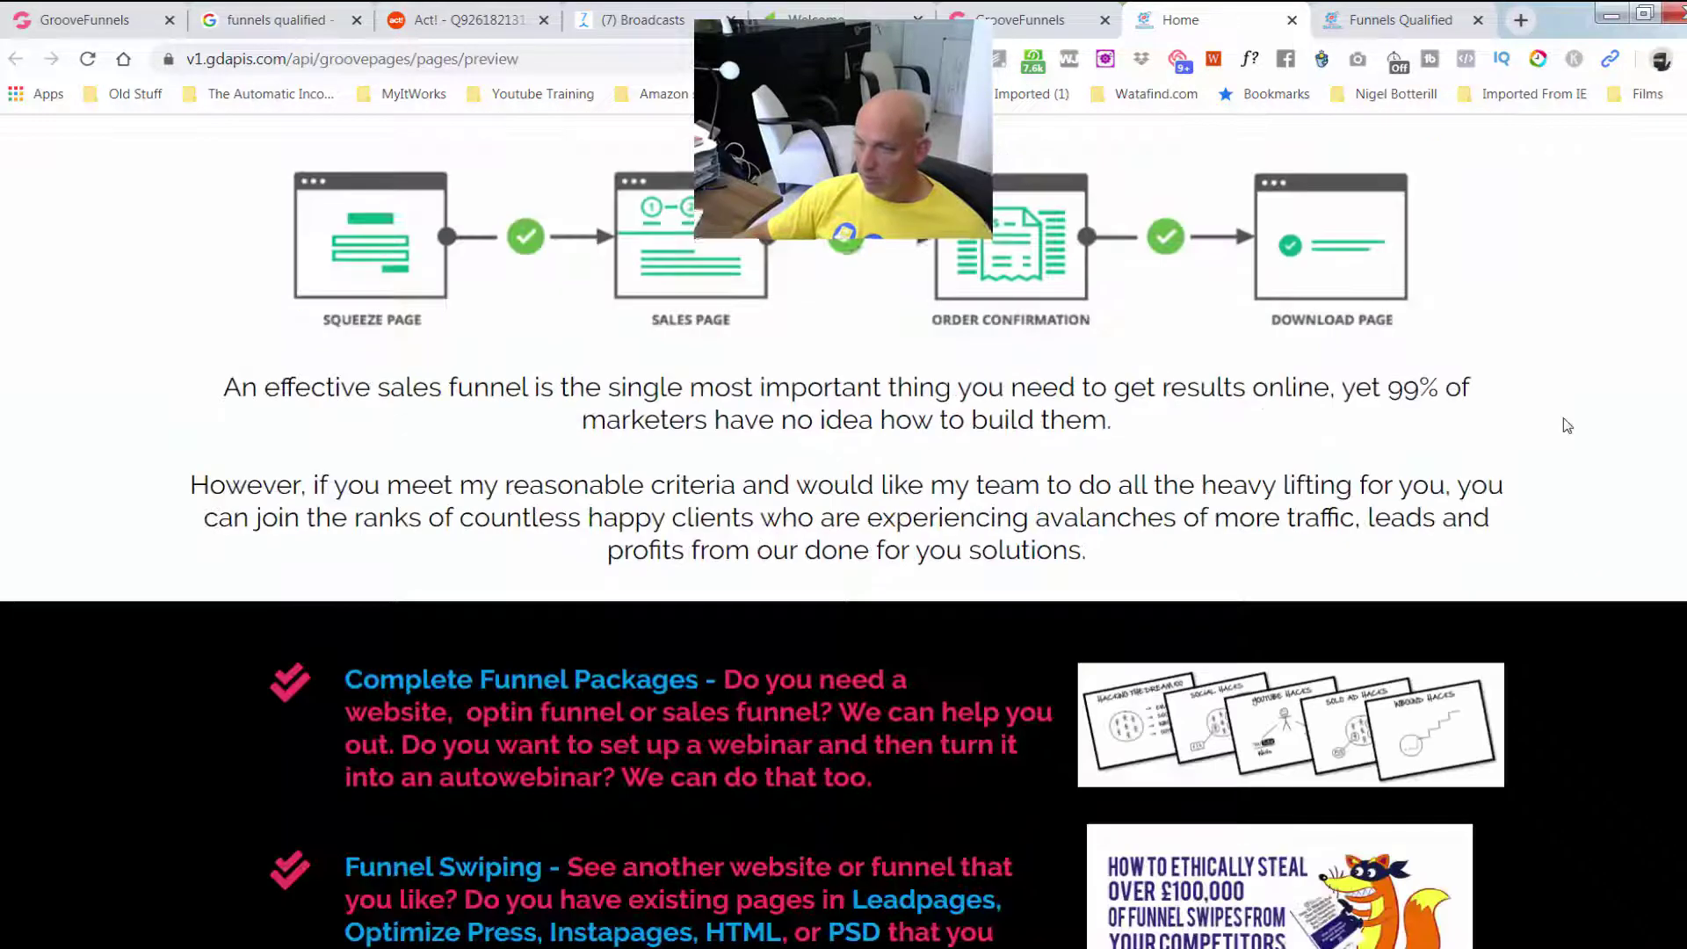
scroll(1564, 426, down, 20)
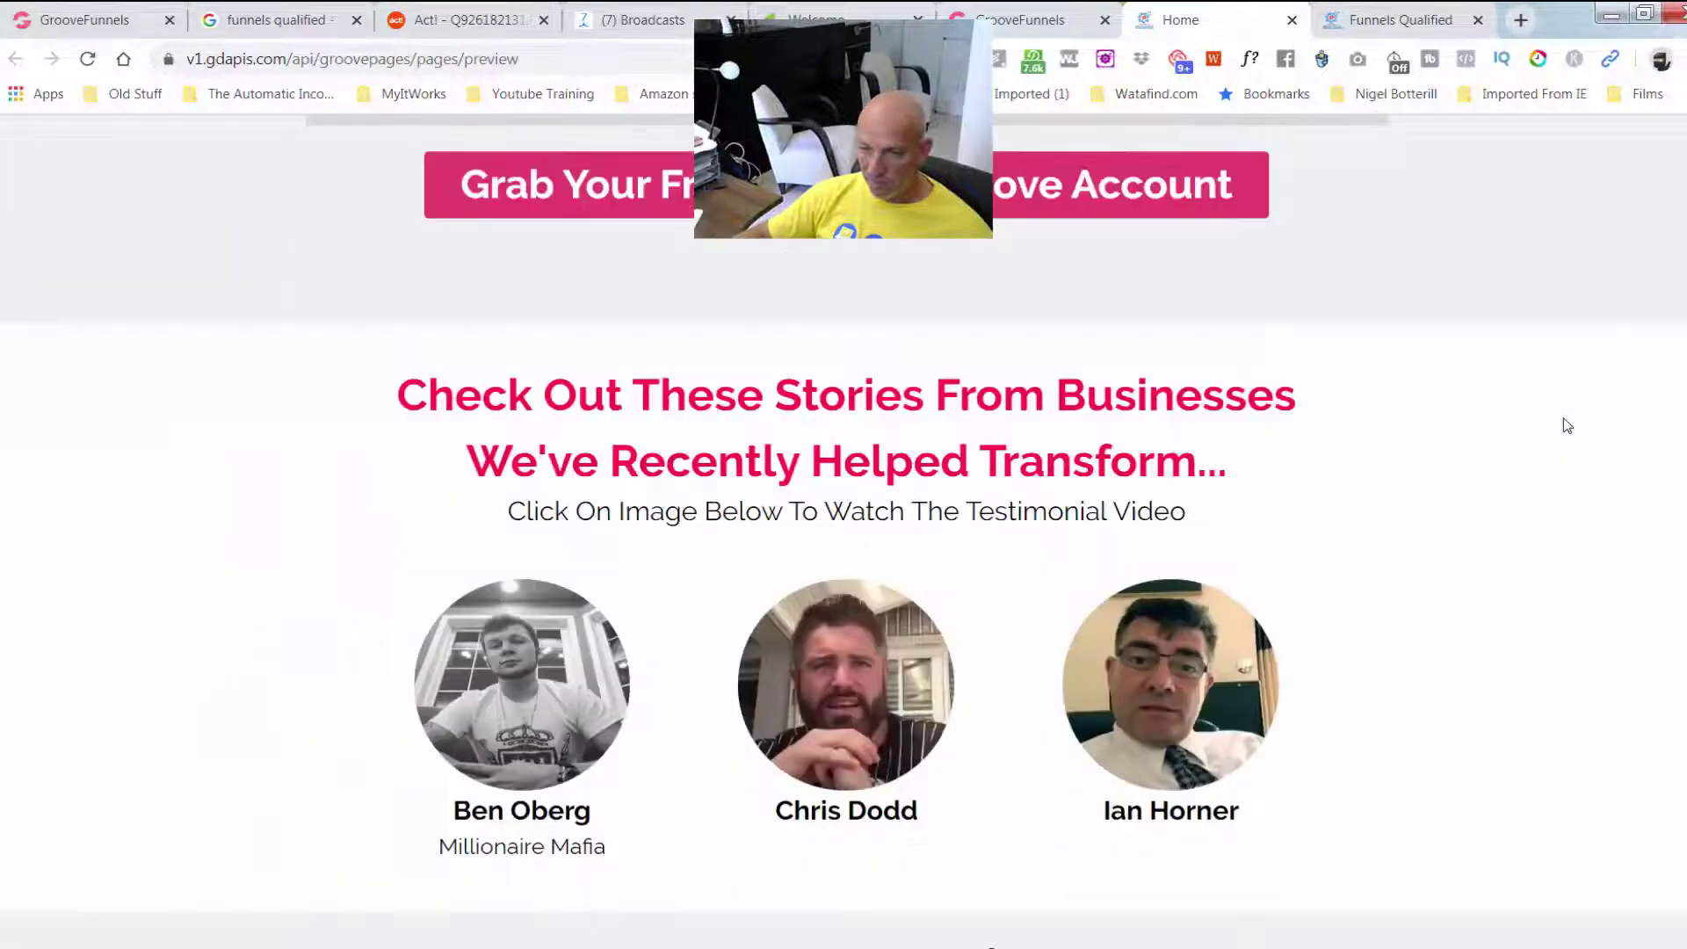
scroll(1567, 426, down, 20)
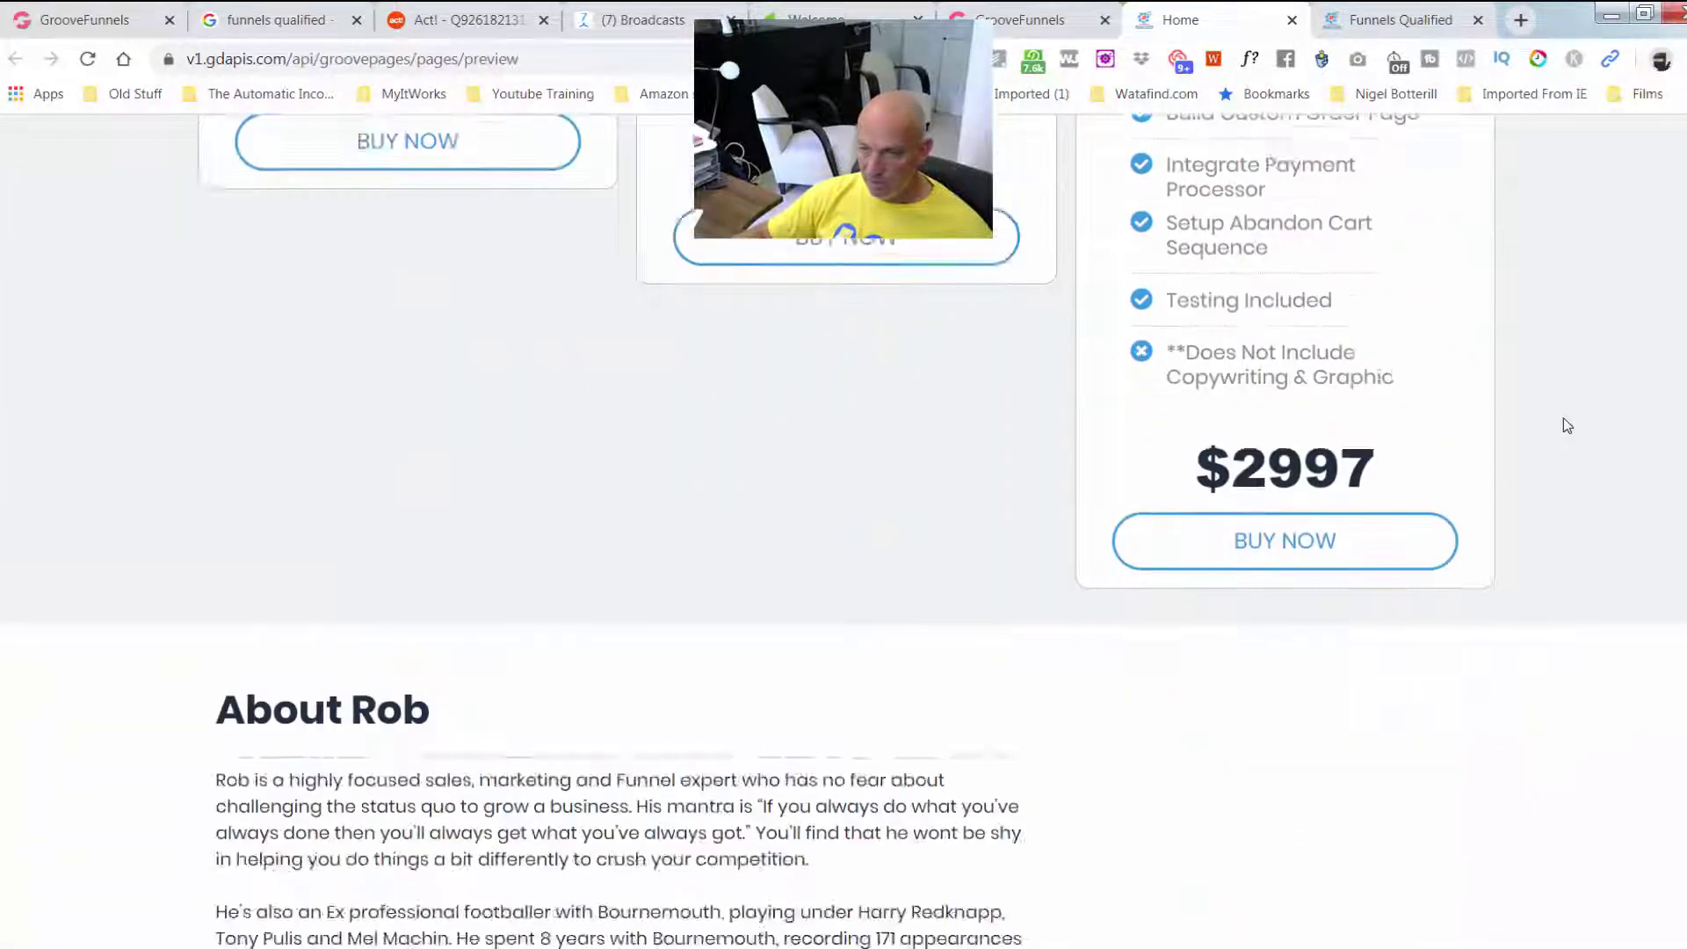
scroll(1567, 425, down, 12)
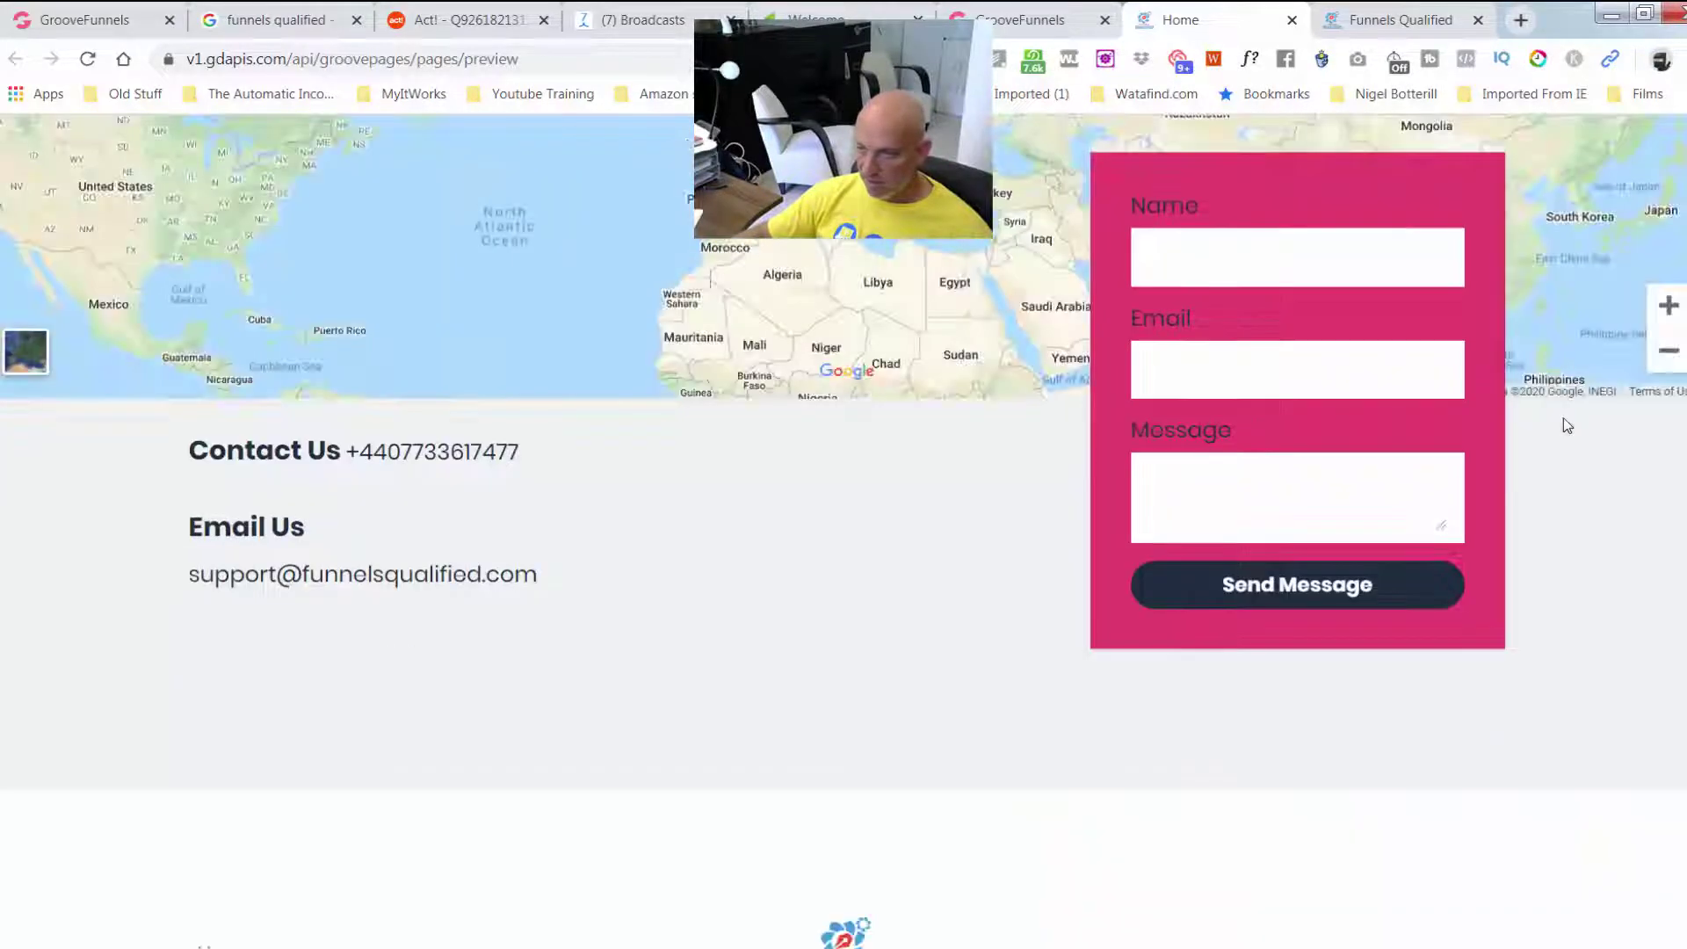